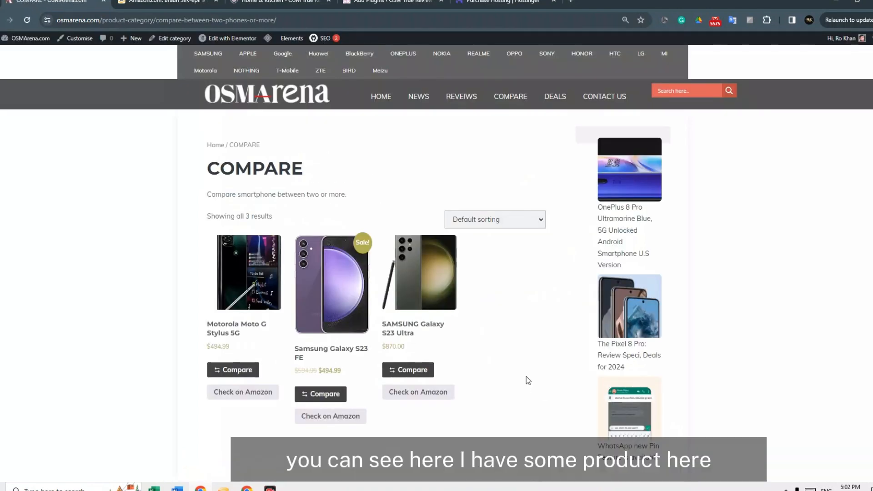
Add the Samsung Galaxy S23 FE and SAMSUNG Galaxy S23 Ultra to the product comparison and open the comparison table
{"action": "scroll", "coordinate": [331, 307], "scroll_direction": "down", "scroll_amount": 2}
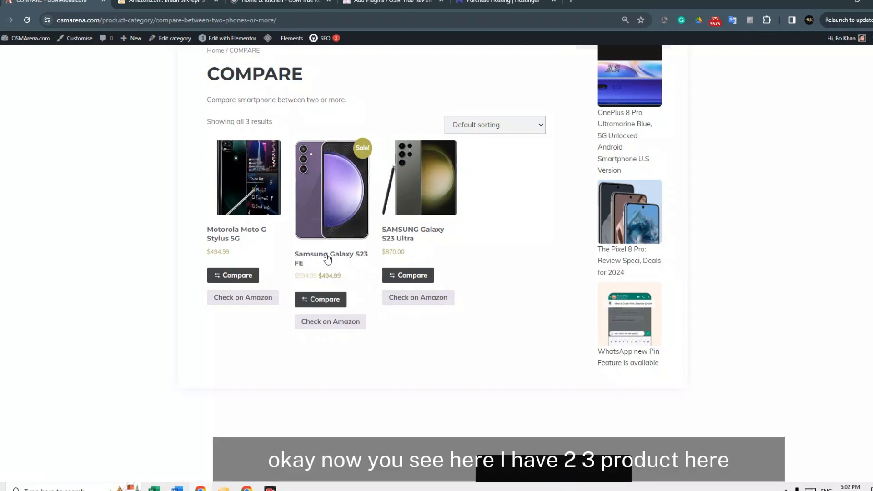
{"action": "scroll", "coordinate": [327, 259], "scroll_direction": "up", "scroll_amount": 1}
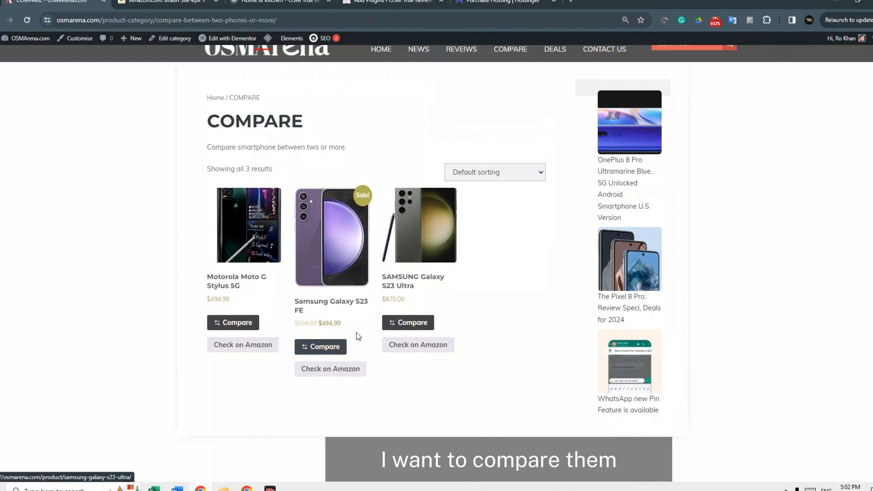
{"action": "left_click", "coordinate": [333, 348]}
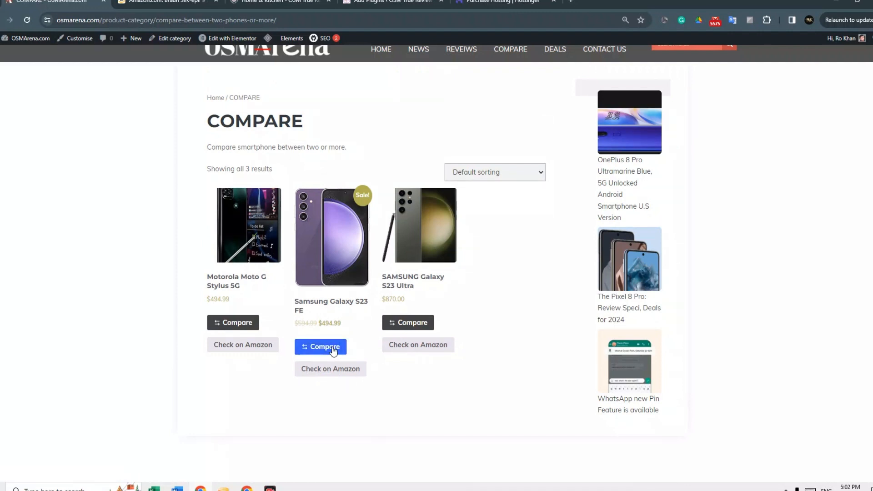
{"action": "left_click", "coordinate": [402, 327]}
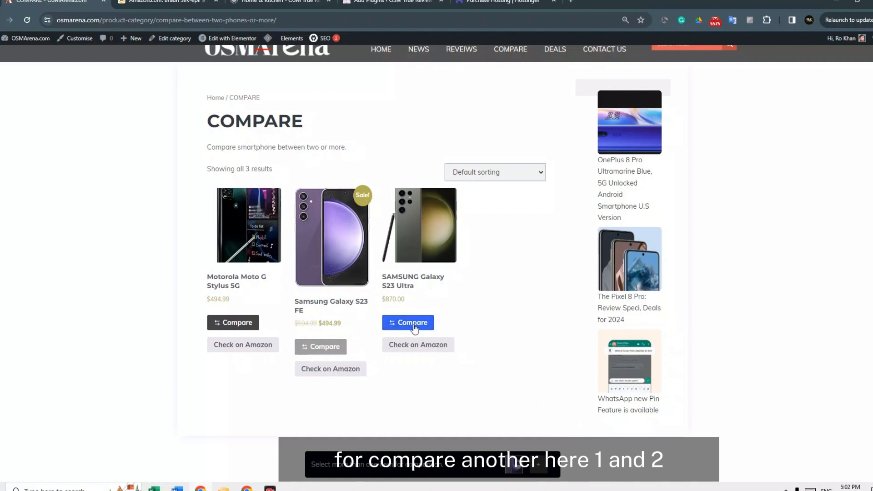
{"action": "left_click", "coordinate": [411, 327]}
{"action": "left_click", "coordinate": [321, 348]}
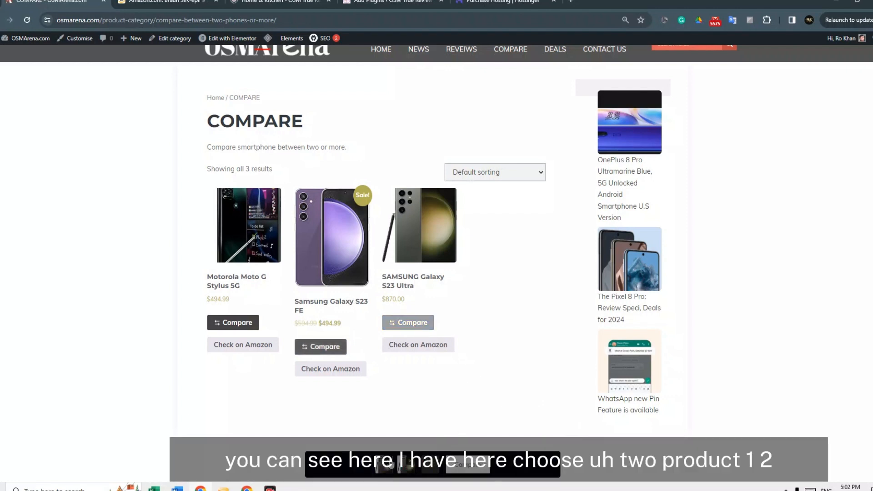
{"action": "left_click", "coordinate": [322, 348]}
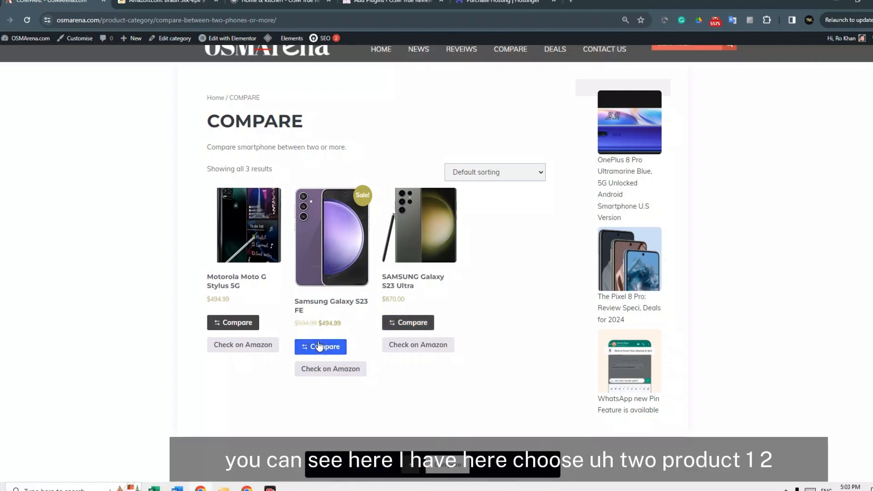
{"action": "left_click", "coordinate": [414, 323]}
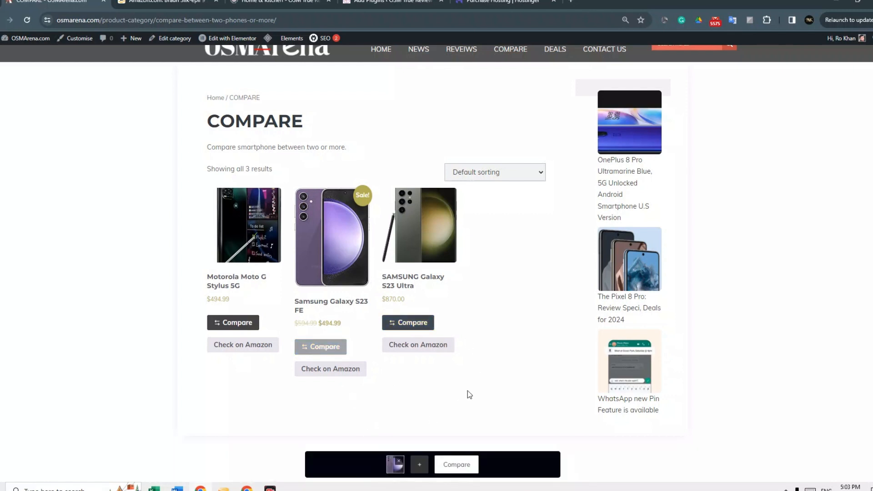
{"action": "left_click", "coordinate": [473, 468]}
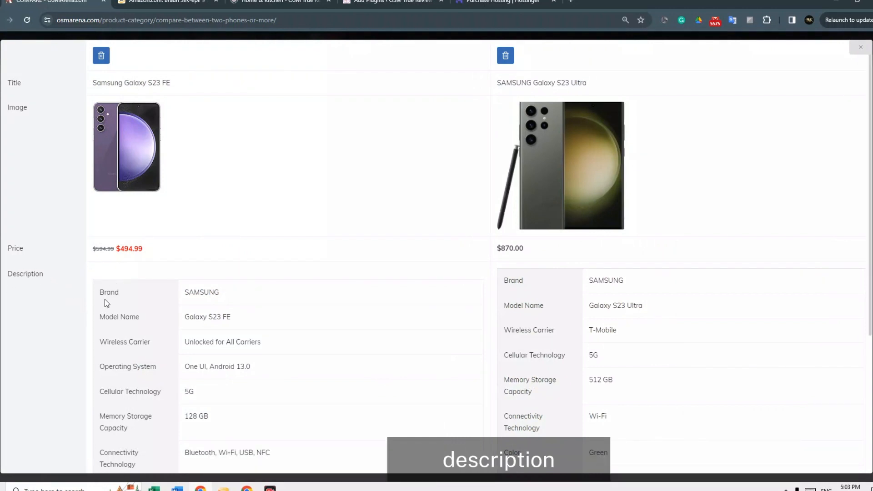
Examine the prices, description specifications, availability and Amazon links of both phones in the comparison table, and close it
{"action": "scroll", "coordinate": [345, 345], "scroll_direction": "down", "scroll_amount": 4}
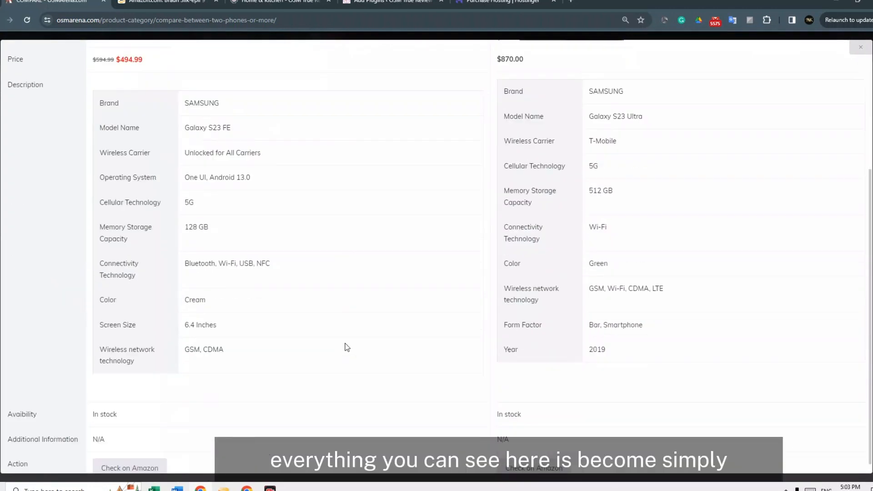
{"action": "scroll", "coordinate": [249, 320], "scroll_direction": "up", "scroll_amount": 4}
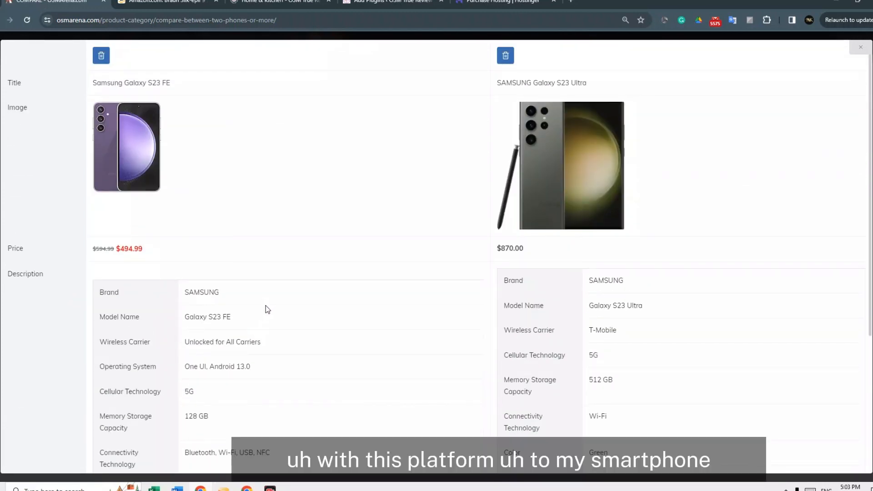
{"action": "scroll", "coordinate": [346, 314], "scroll_direction": "down", "scroll_amount": 3}
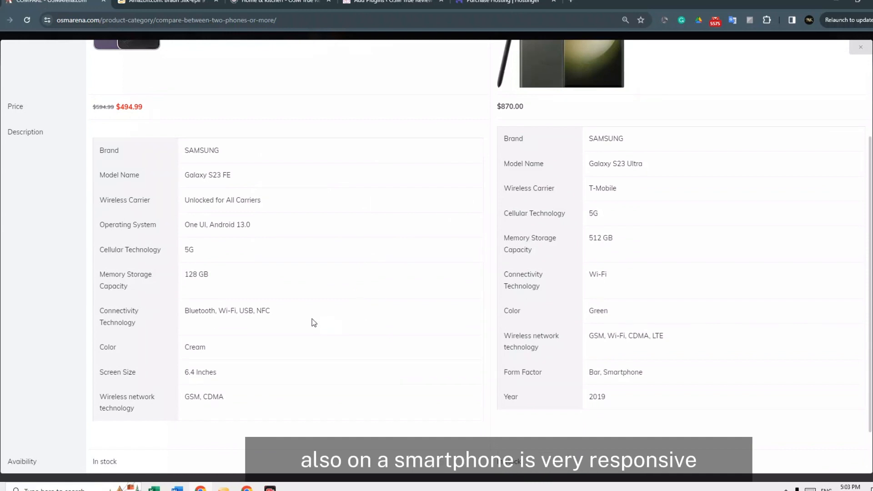
{"action": "scroll", "coordinate": [220, 378], "scroll_direction": "down", "scroll_amount": 1}
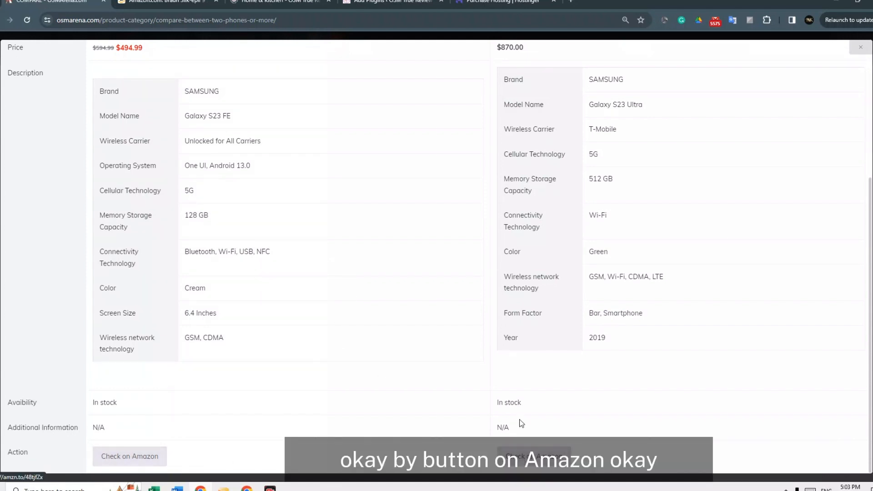
{"action": "scroll", "coordinate": [509, 376], "scroll_direction": "up", "scroll_amount": 4}
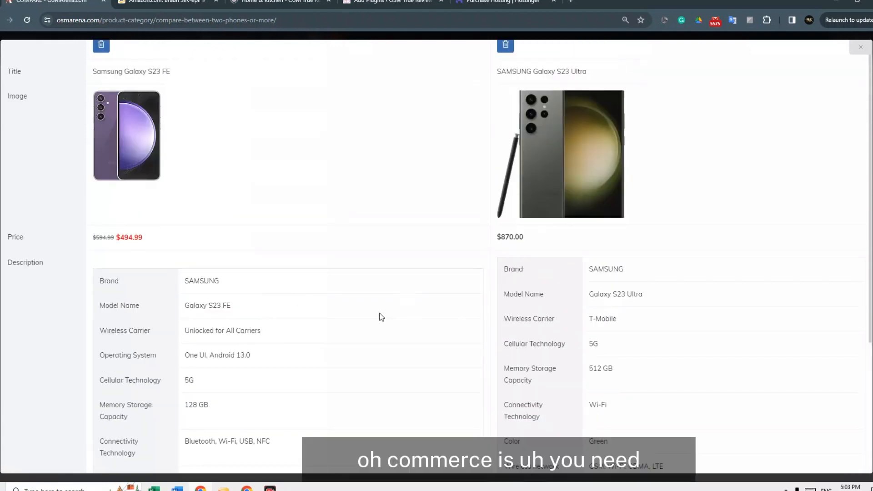
{"action": "scroll", "coordinate": [238, 274], "scroll_direction": "up", "scroll_amount": 1}
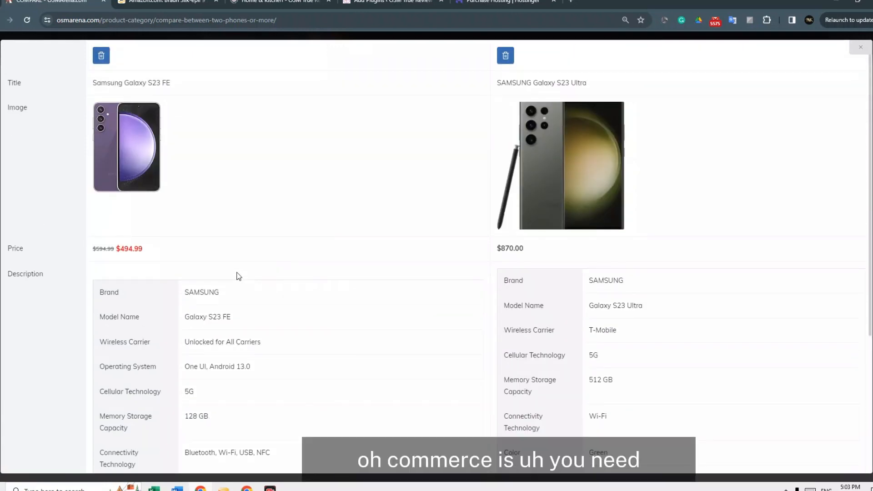
{"action": "left_click", "coordinate": [861, 47]}
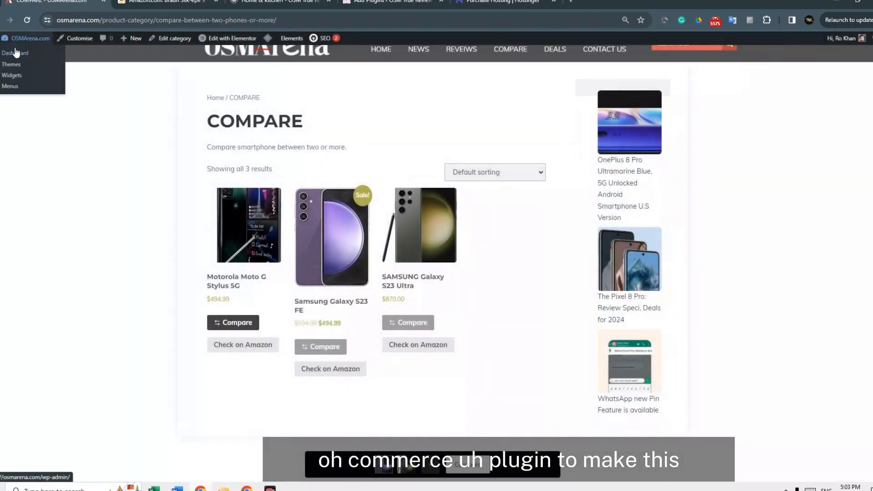
Open the WordPress admin dashboard of the OSMArena site
{"action": "left_click", "coordinate": [15, 53]}
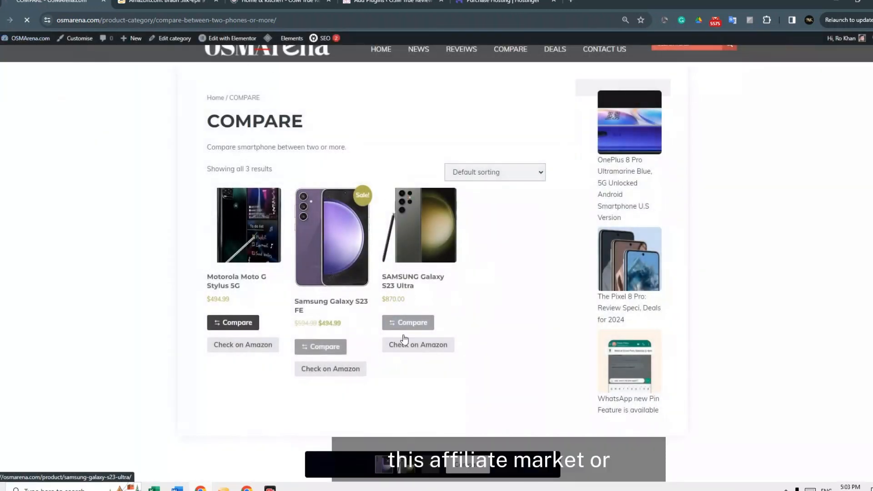
{"action": "scroll", "coordinate": [435, 162], "scroll_direction": "up", "scroll_amount": 1}
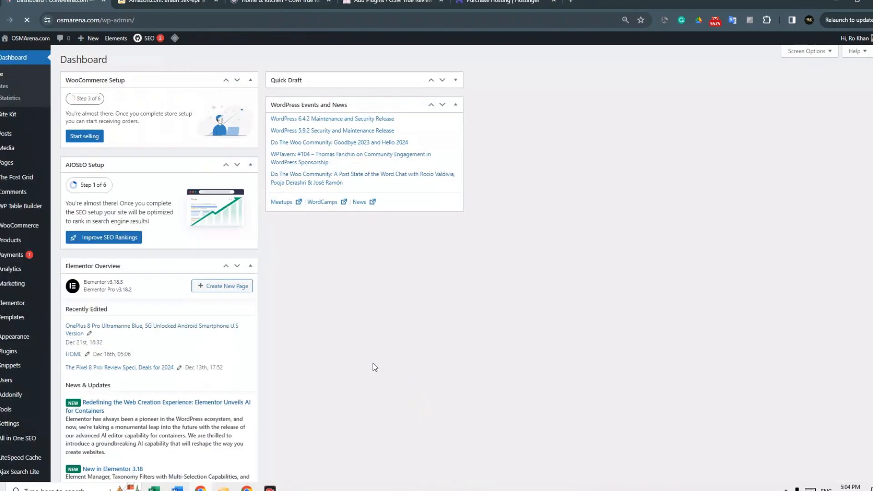
{"action": "mouse_move", "coordinate": [28, 227]}
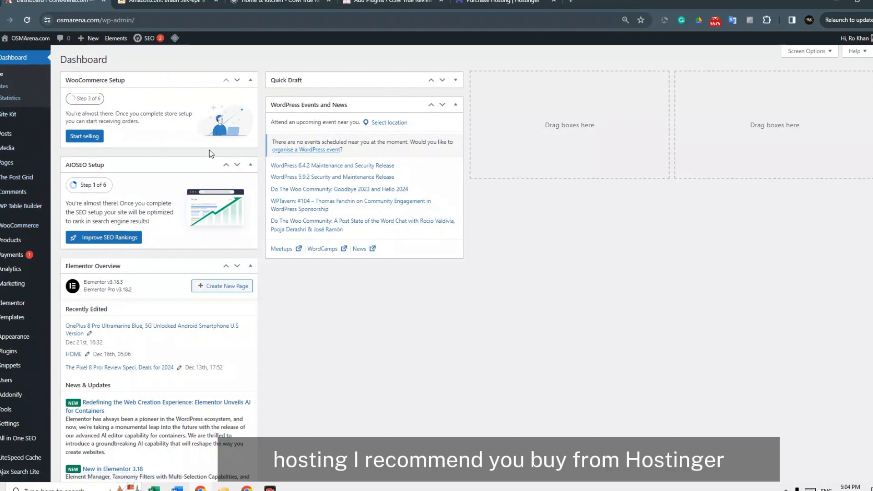
Switch to the Hostinger plans page and examine the web hosting plans' prices and features, including WooCommerce optimization in the Business plan
{"action": "left_click", "coordinate": [482, 2]}
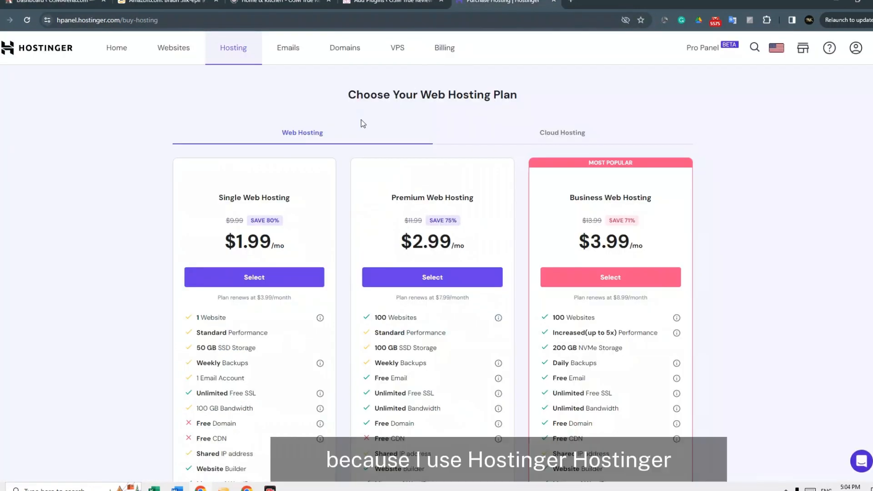
{"action": "scroll", "coordinate": [390, 144], "scroll_direction": "down", "scroll_amount": 2}
{"action": "scroll", "coordinate": [597, 145], "scroll_direction": "up", "scroll_amount": 2}
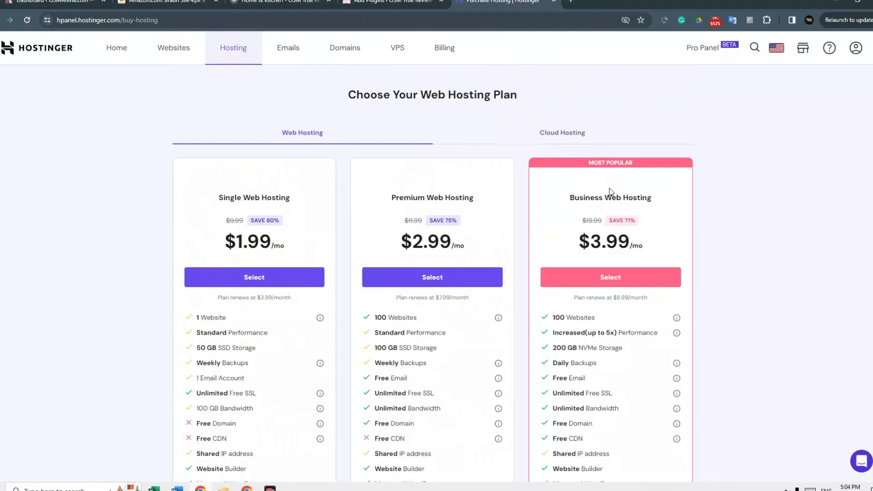
{"action": "scroll", "coordinate": [605, 190], "scroll_direction": "down", "scroll_amount": 2}
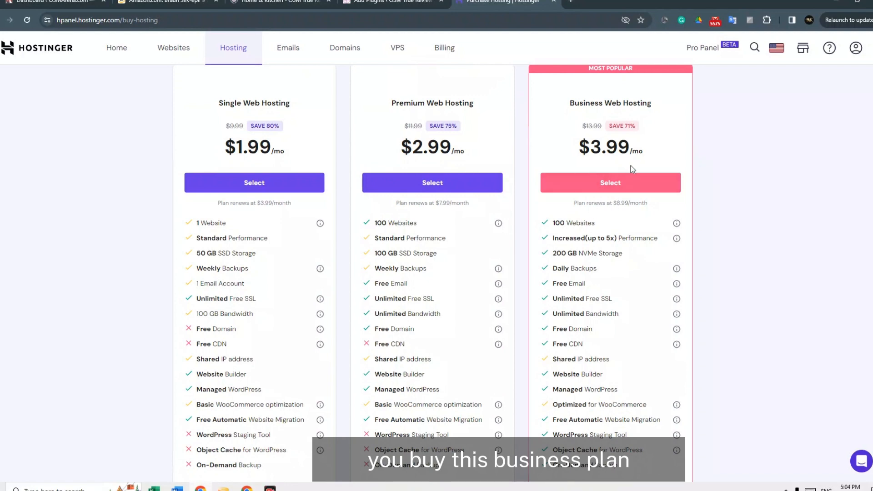
{"action": "scroll", "coordinate": [631, 167], "scroll_direction": "down", "scroll_amount": 3}
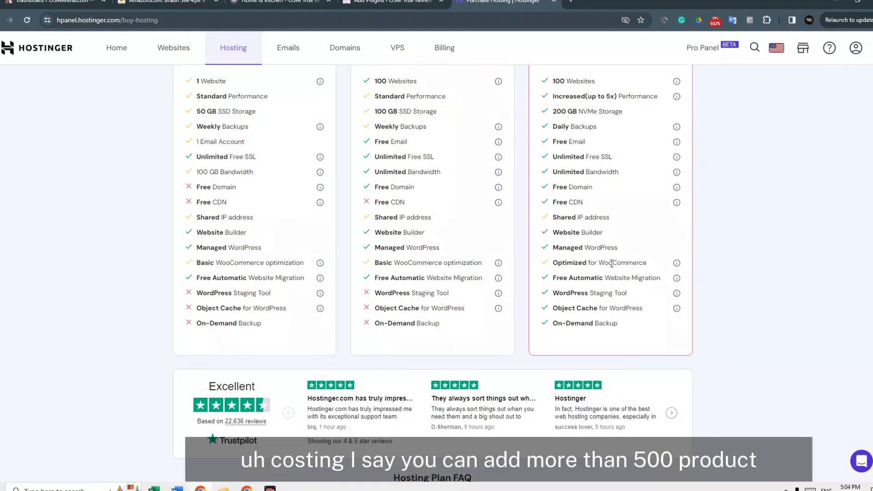
{"action": "mouse_move", "coordinate": [674, 268]}
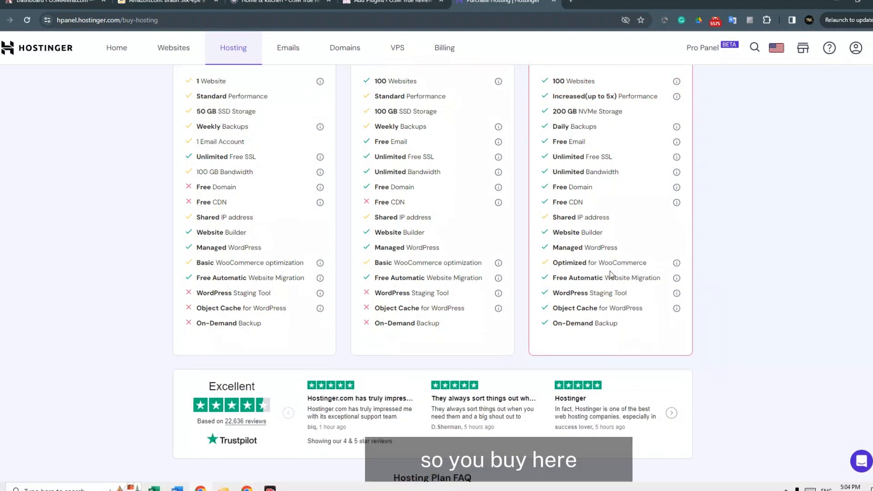
{"action": "scroll", "coordinate": [459, 256], "scroll_direction": "up", "scroll_amount": 1}
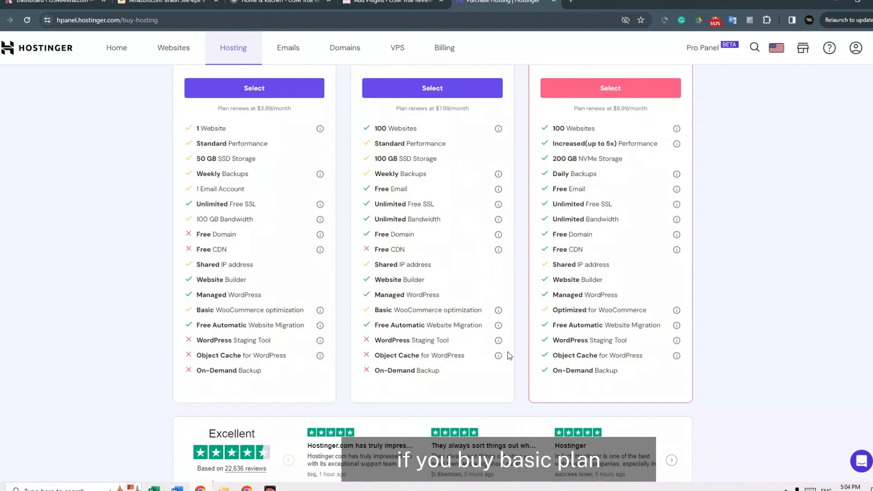
{"action": "mouse_move", "coordinate": [499, 314]}
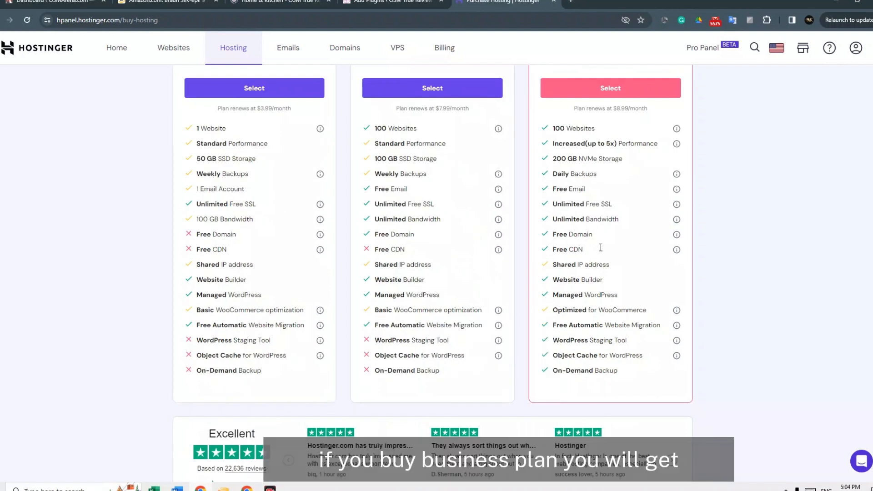
{"action": "scroll", "coordinate": [673, 140], "scroll_direction": "up", "scroll_amount": 3}
{"action": "scroll", "coordinate": [662, 385], "scroll_direction": "down", "scroll_amount": 2}
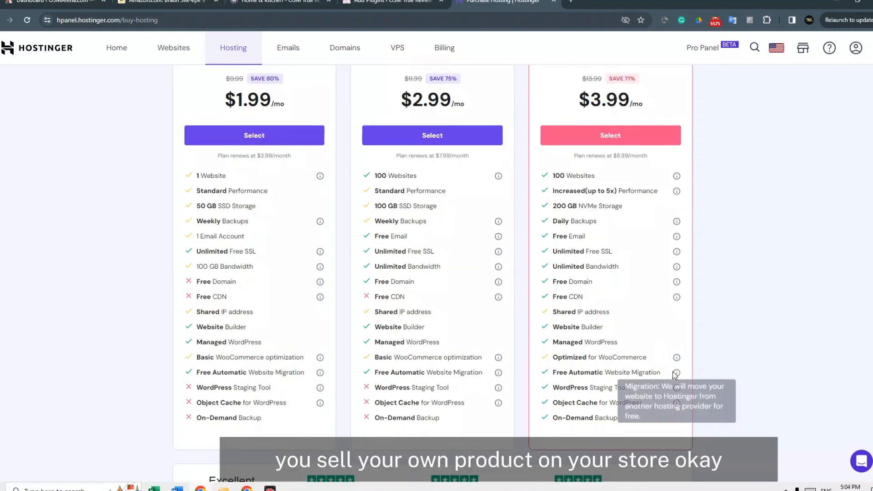
{"action": "mouse_move", "coordinate": [678, 363]}
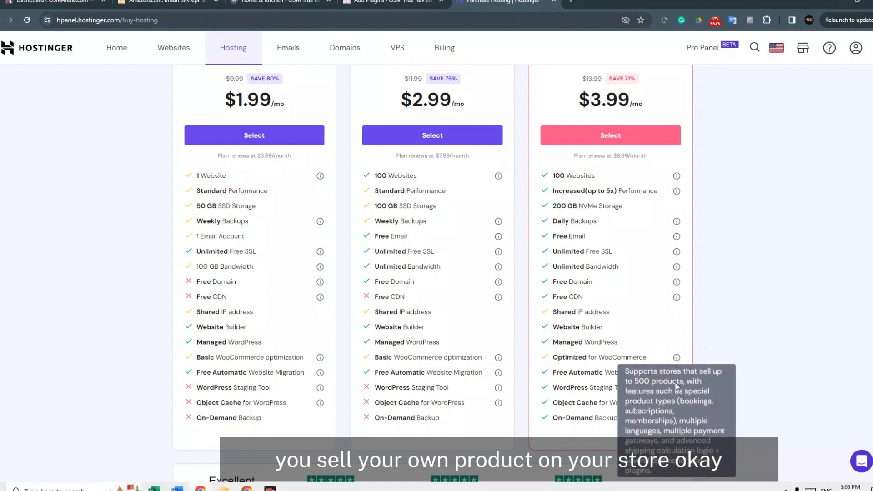
{"action": "scroll", "coordinate": [539, 263], "scroll_direction": "up", "scroll_amount": 3}
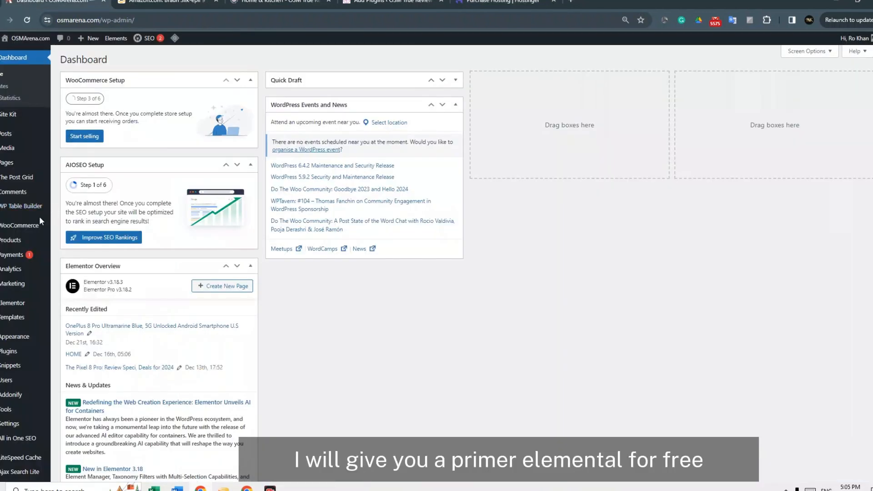
{"action": "mouse_move", "coordinate": [2, 301]}
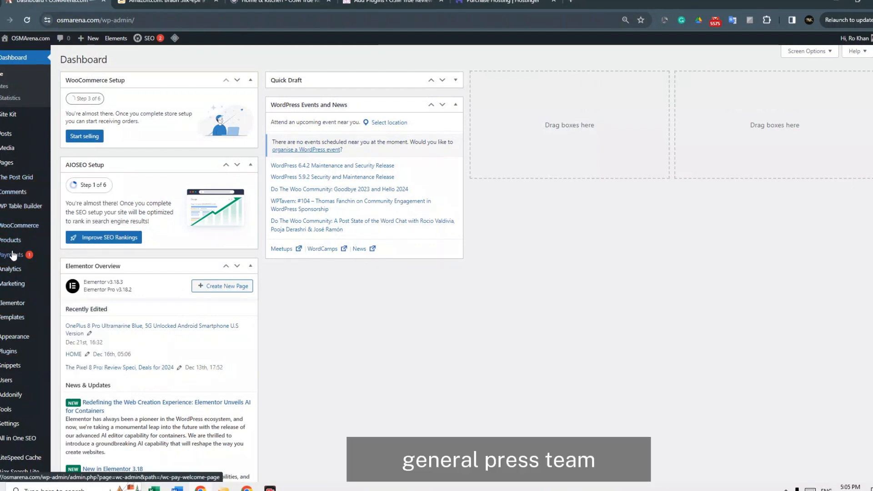
{"action": "mouse_move", "coordinate": [11, 323]}
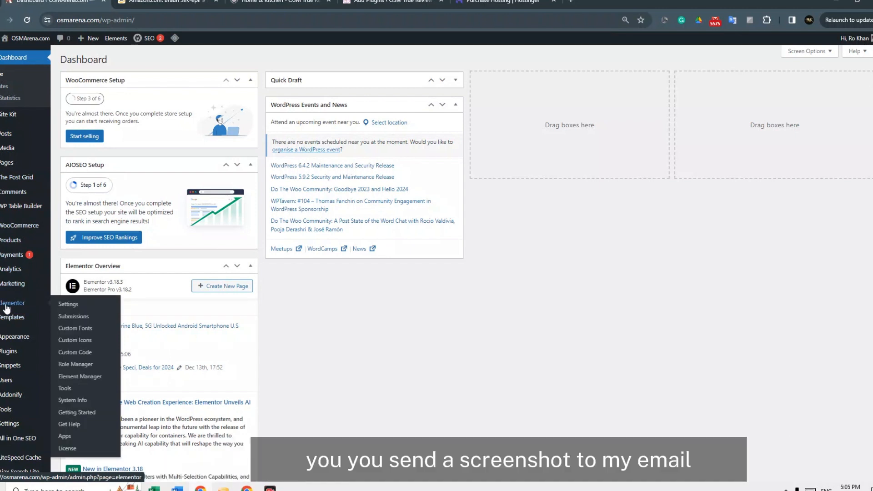
{"action": "mouse_move", "coordinate": [12, 276]}
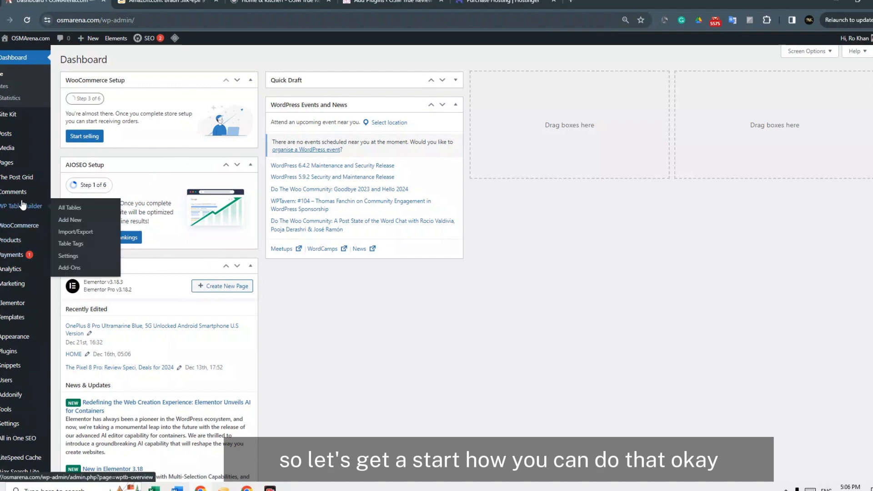
Switch to the Add Plugins page of the OSM True Reviews site and search the plugin directory for "compare"
{"action": "left_click", "coordinate": [277, 2]}
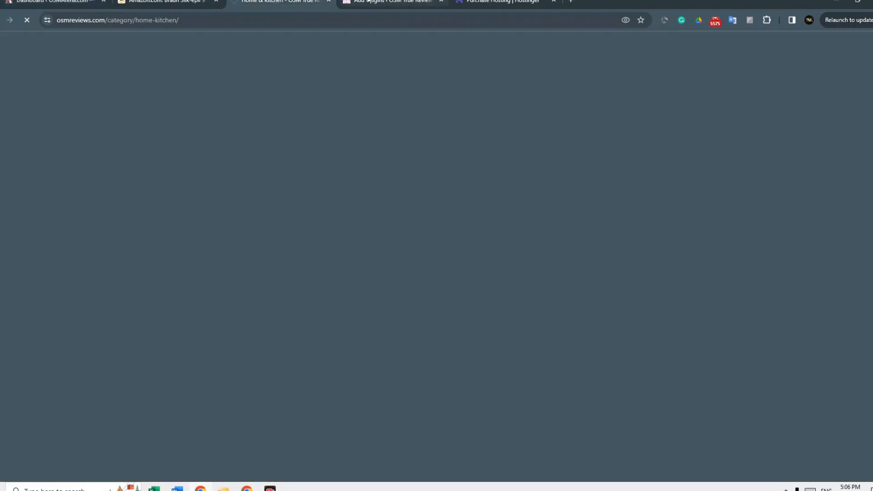
{"action": "left_click", "coordinate": [392, 2]}
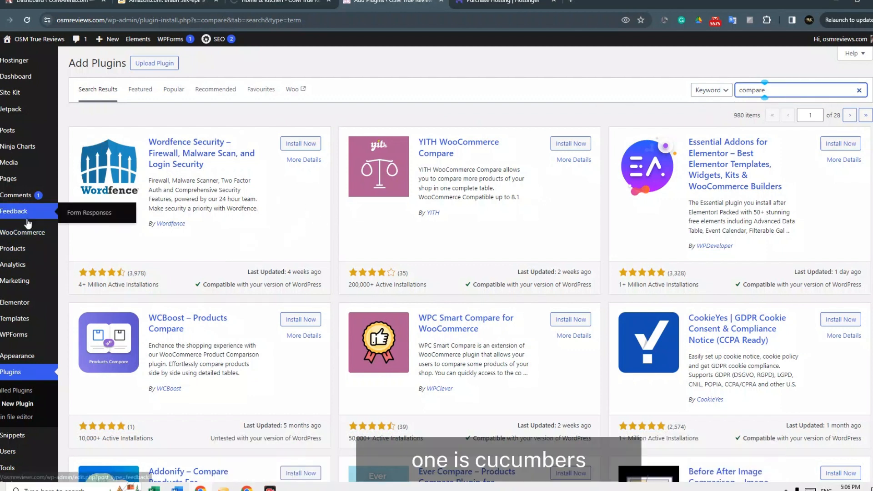
{"action": "mouse_move", "coordinate": [38, 241]}
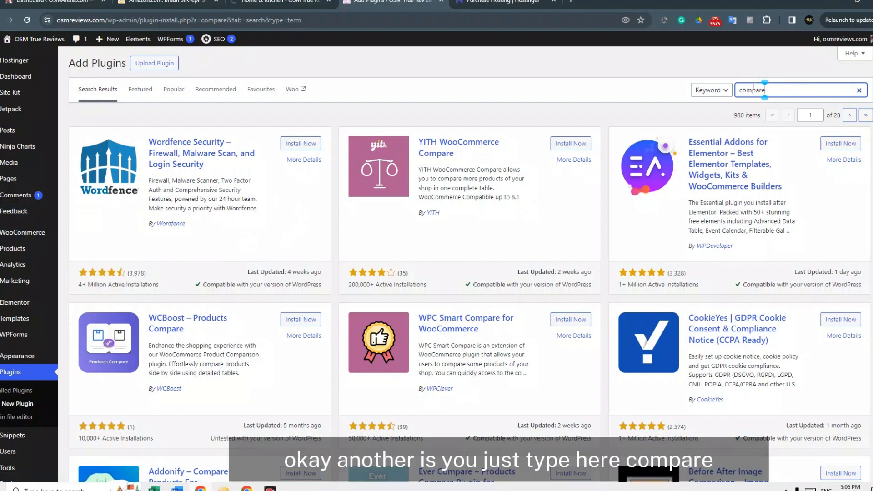
{"action": "left_click", "coordinate": [859, 91]}
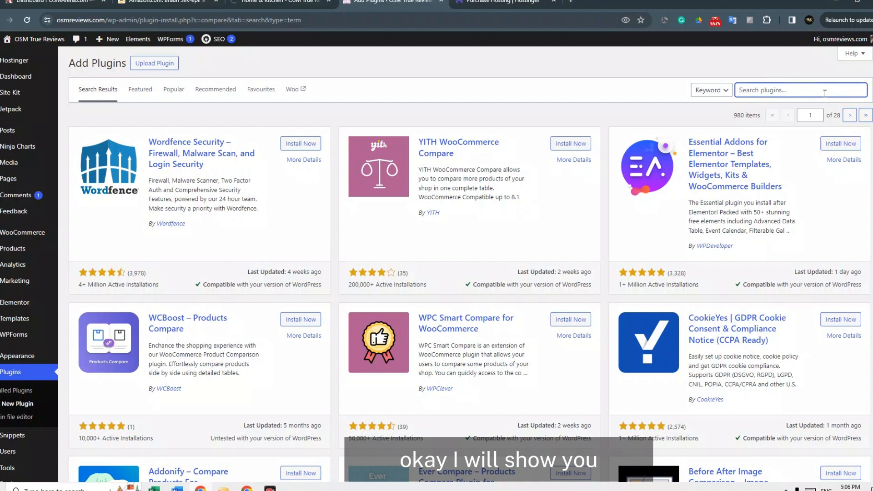
{"action": "type", "text": "compa"}
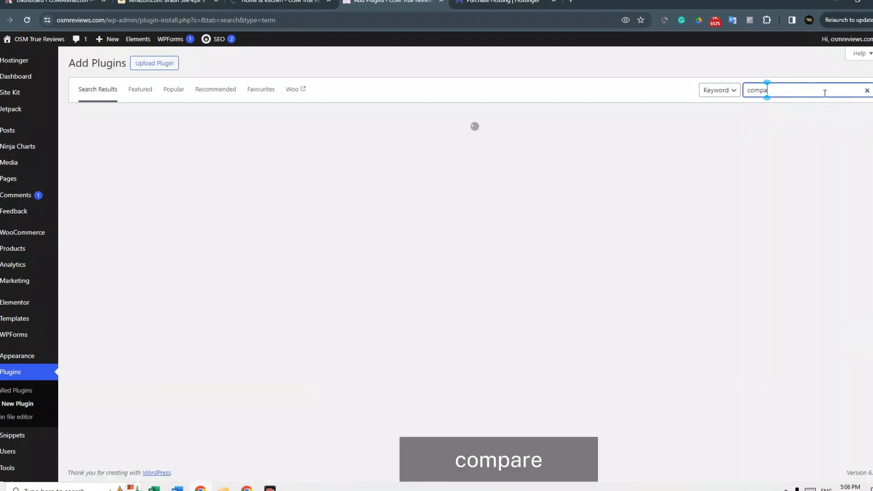
{"action": "type", "text": "re"}
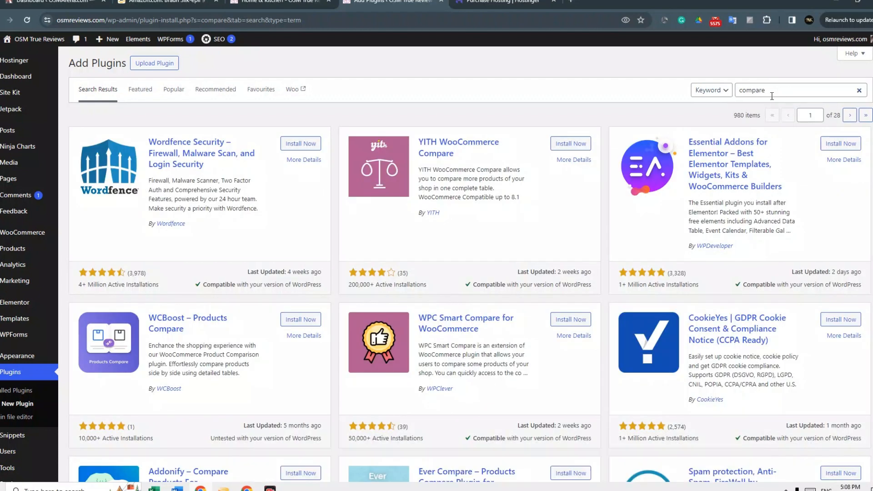
Install and activate the Addonify – Compare Products For WooCommerce plugin
{"action": "scroll", "coordinate": [605, 145], "scroll_direction": "down", "scroll_amount": 3}
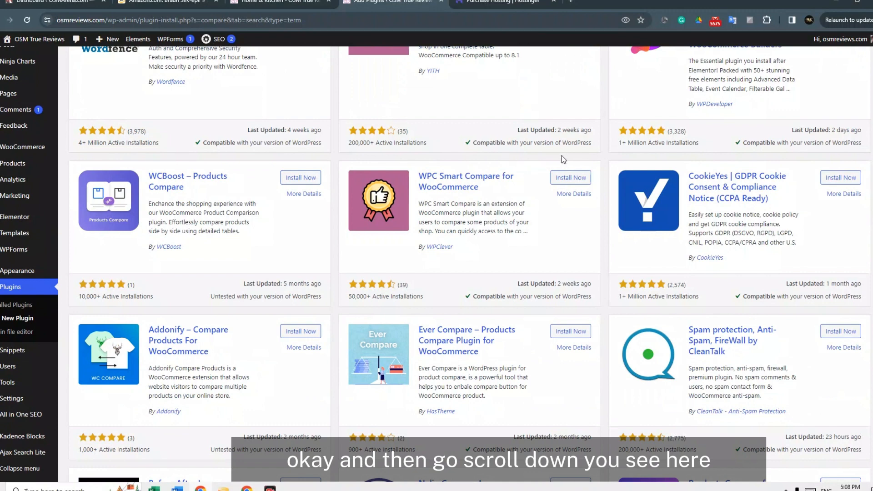
{"action": "scroll", "coordinate": [561, 156], "scroll_direction": "down", "scroll_amount": 2}
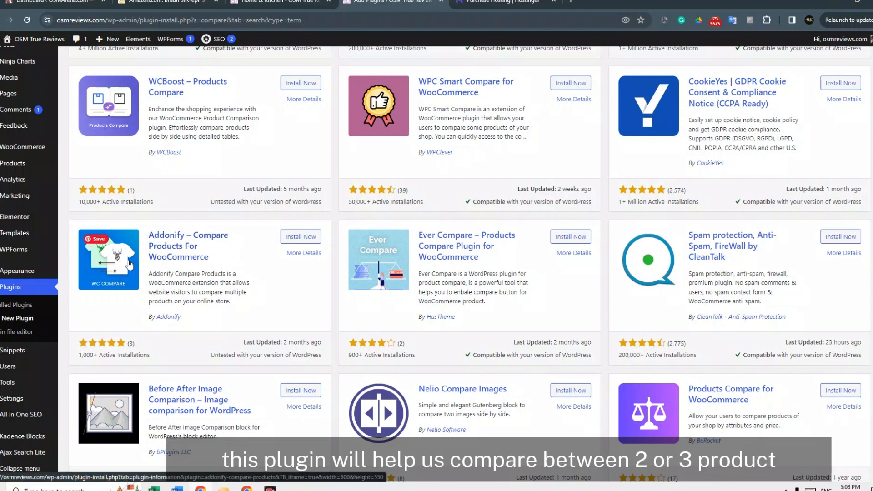
{"action": "left_click", "coordinate": [287, 238]}
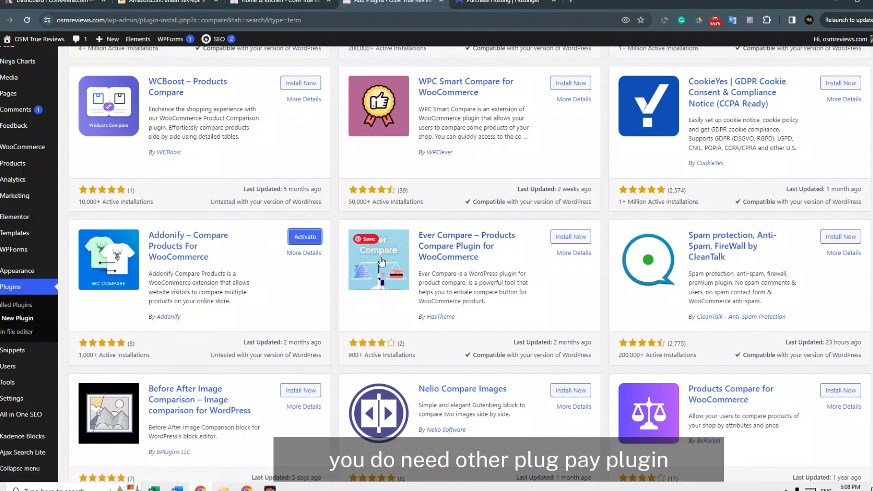
{"action": "left_click", "coordinate": [305, 236]}
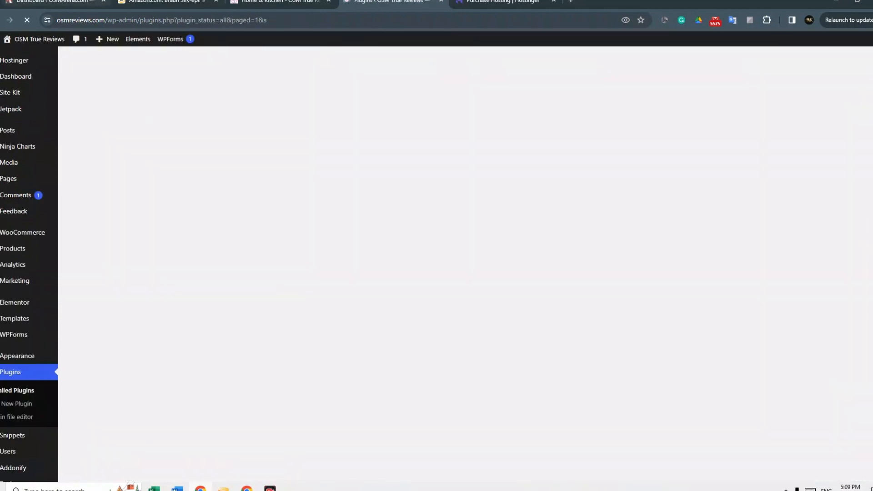
{"action": "left_click", "coordinate": [69, 2]}
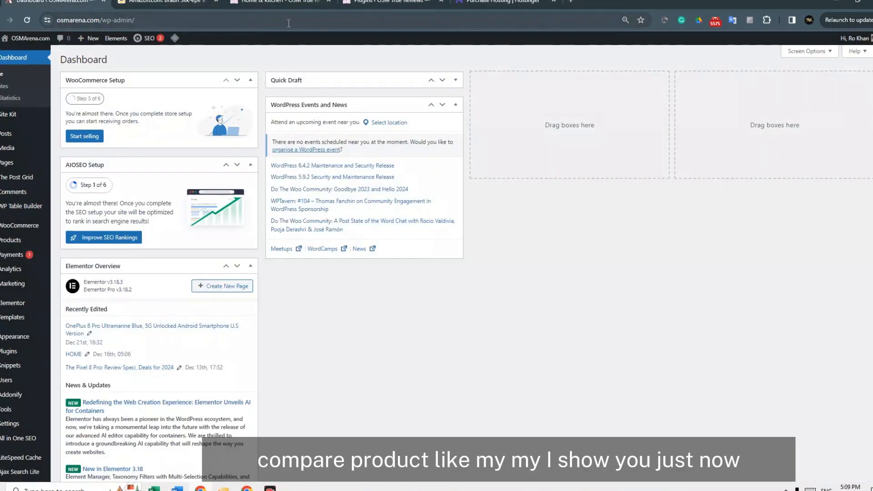
{"action": "left_click", "coordinate": [387, 1]}
{"action": "left_click", "coordinate": [278, 2]}
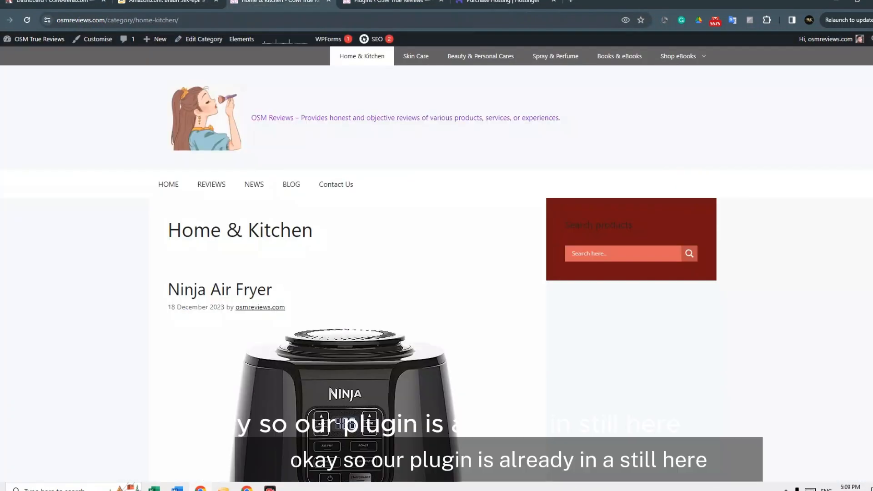
{"action": "left_click", "coordinate": [391, 1]}
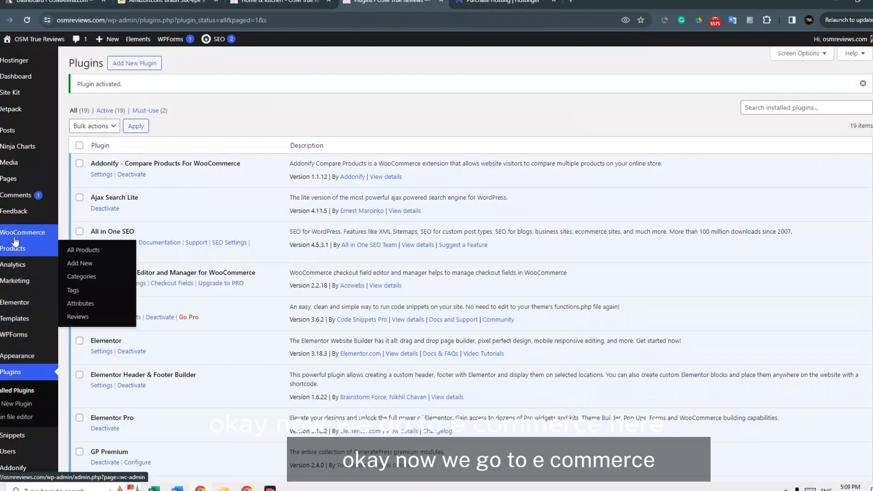
Open the WooCommerce product categories page and enter Compare as the name of a new category
{"action": "mouse_move", "coordinate": [27, 233]}
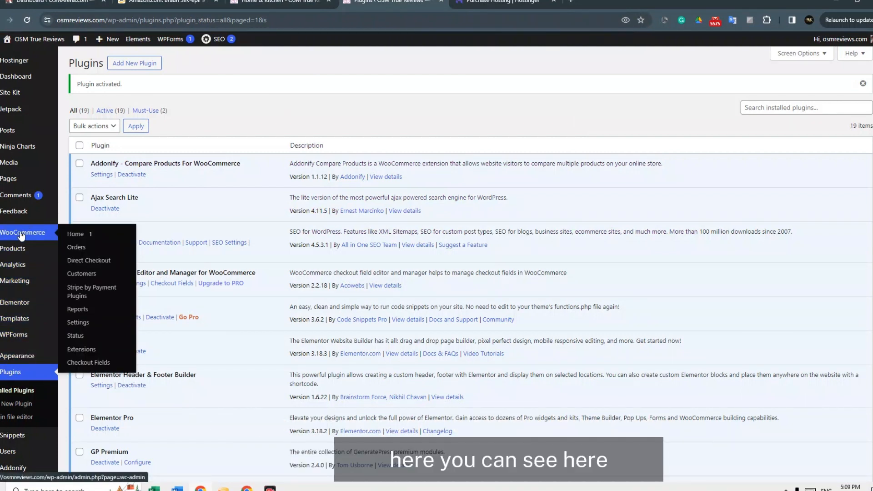
{"action": "mouse_move", "coordinate": [22, 280]}
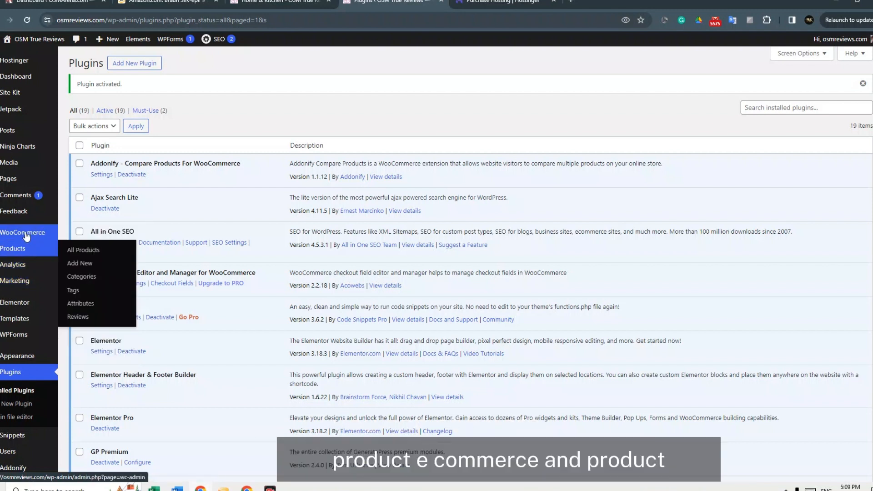
{"action": "mouse_move", "coordinate": [34, 249]}
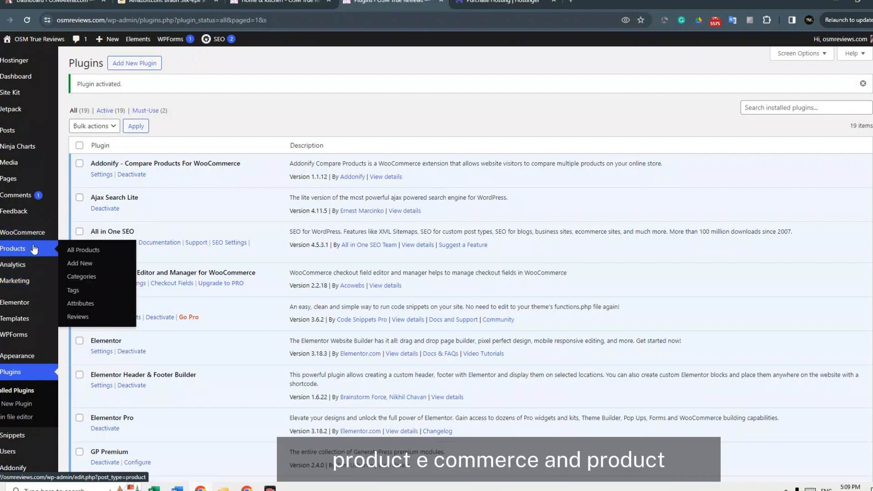
{"action": "left_click", "coordinate": [84, 275]}
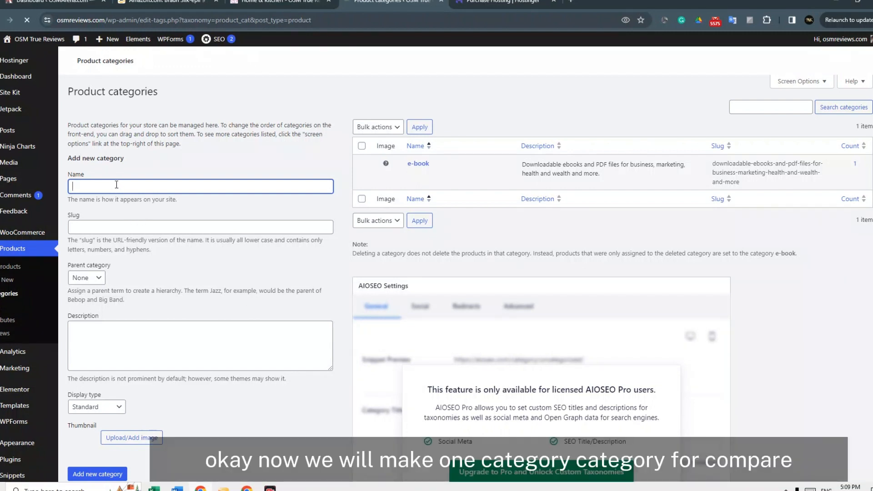
{"action": "type", "text": "are"}
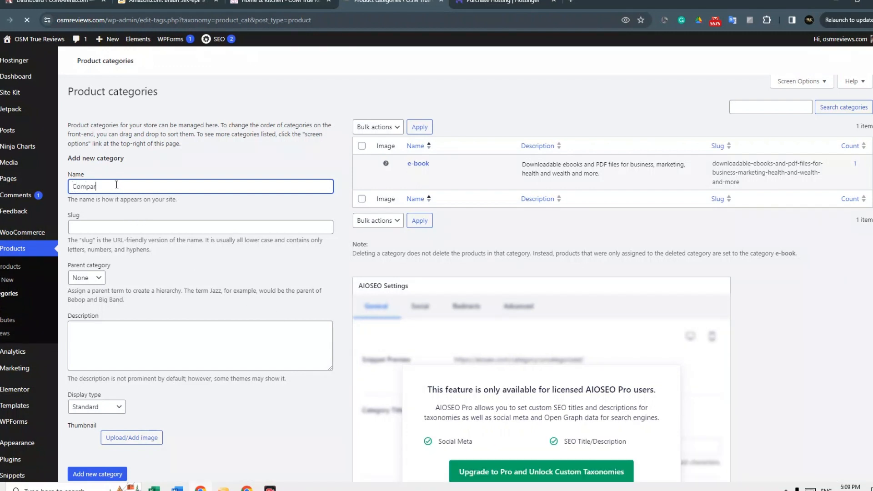
Set the new category's slug to "compare between two or more products." and correct the spelling of "between"
{"action": "left_click", "coordinate": [83, 230]}
{"action": "type", "text": "co"}
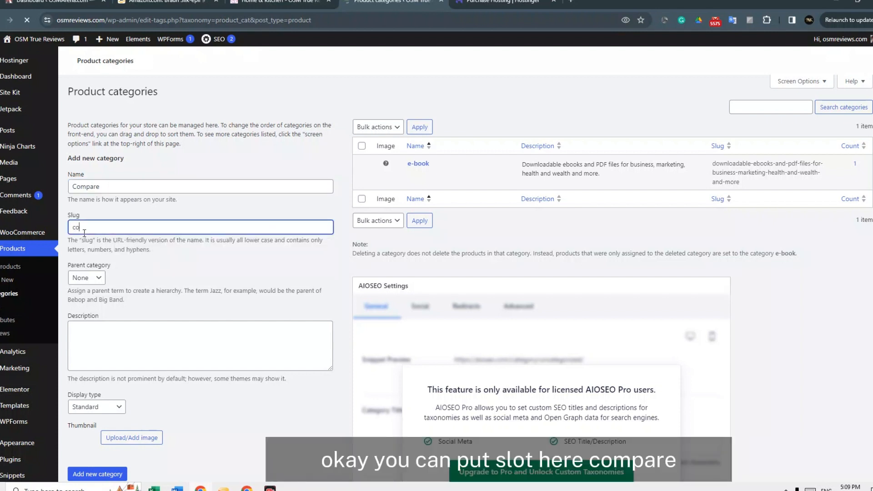
{"action": "type", "text": "mpare betw"}
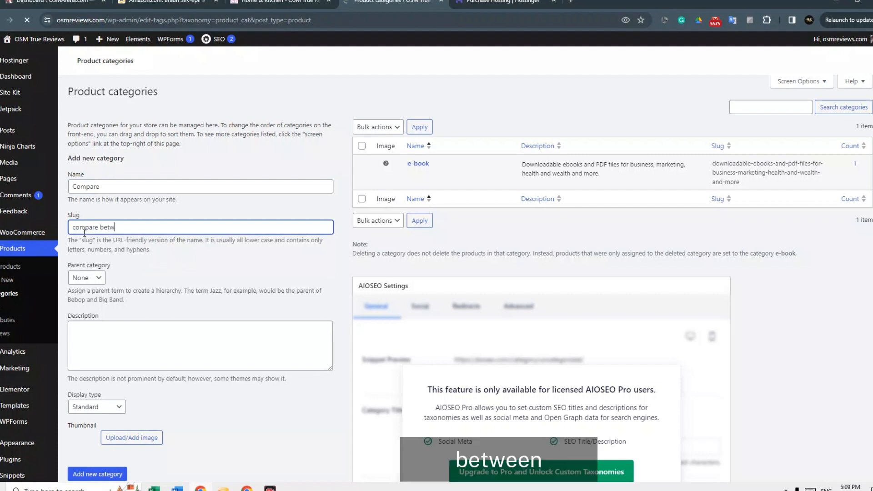
{"action": "type", "text": "enn"}
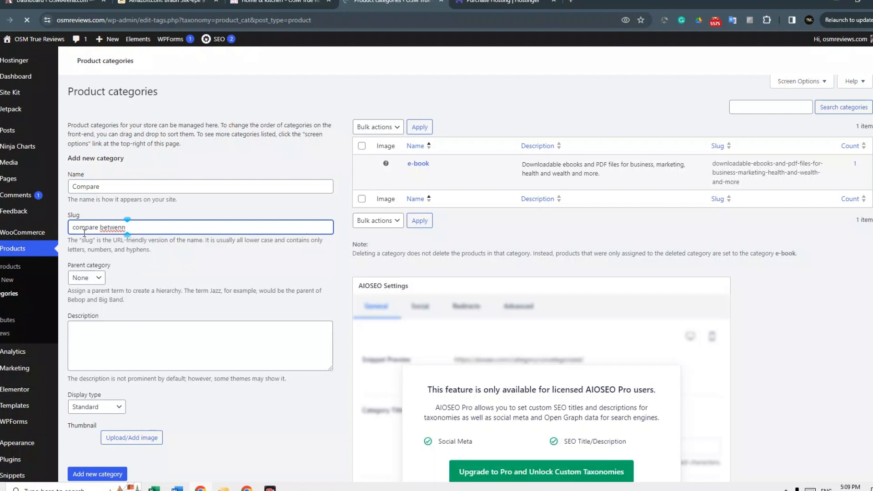
{"action": "type", "text": " two"}
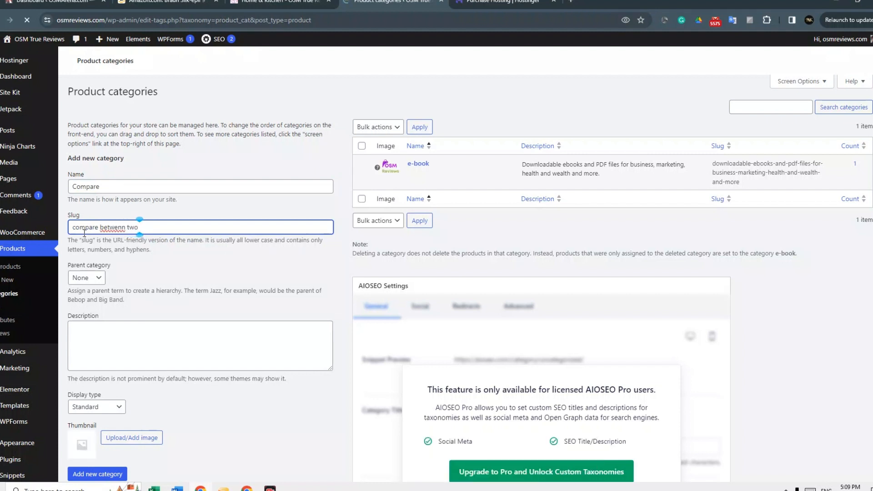
{"action": "type", "text": " or more pr"}
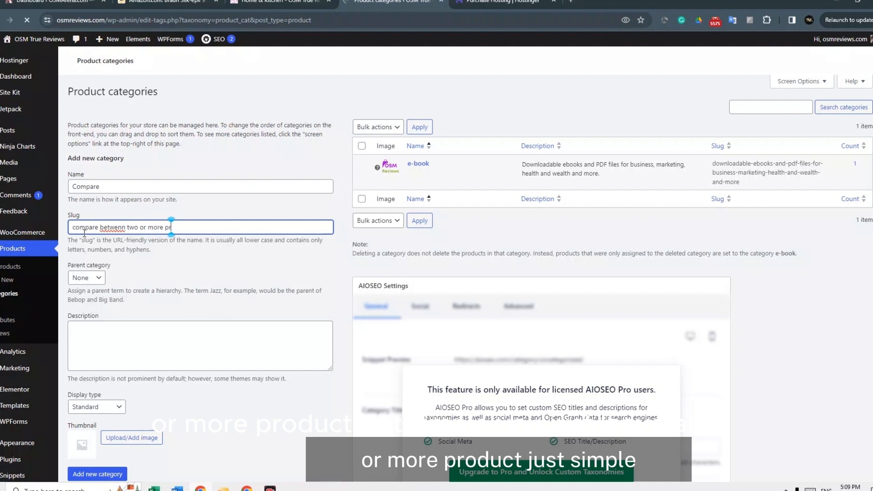
{"action": "type", "text": "oducts."}
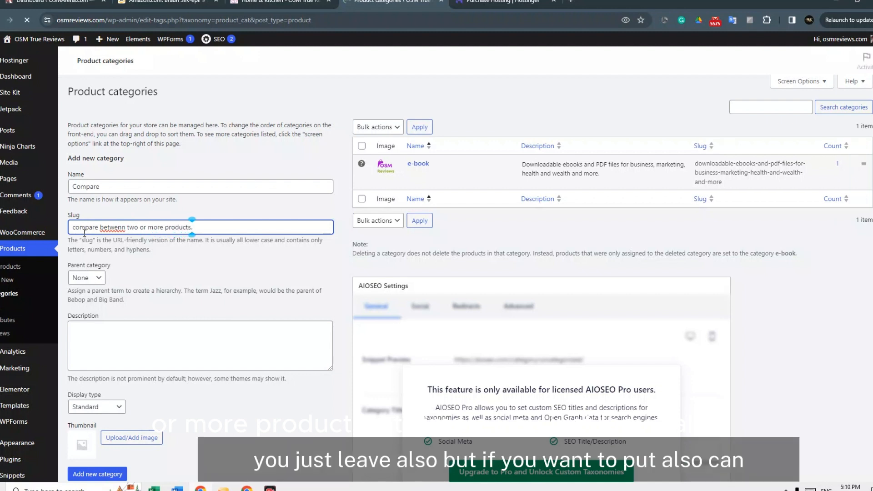
{"action": "left_click", "coordinate": [118, 227]}
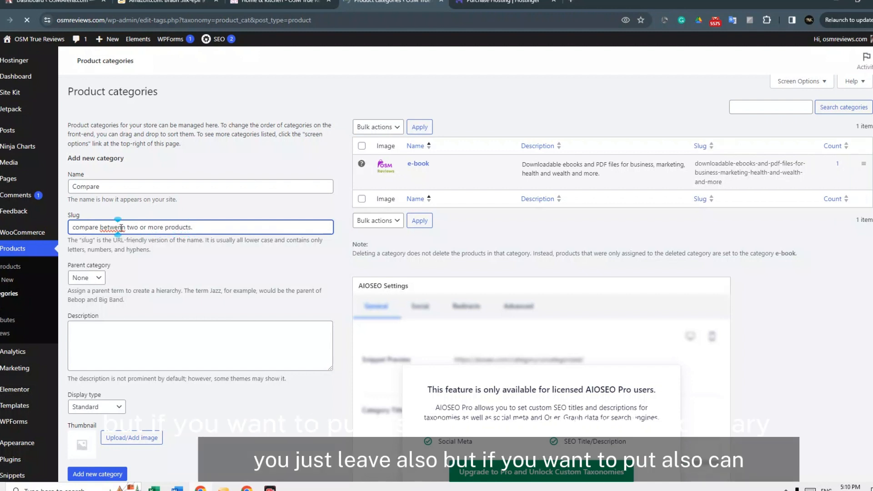
{"action": "key", "text": "BackSpace"}
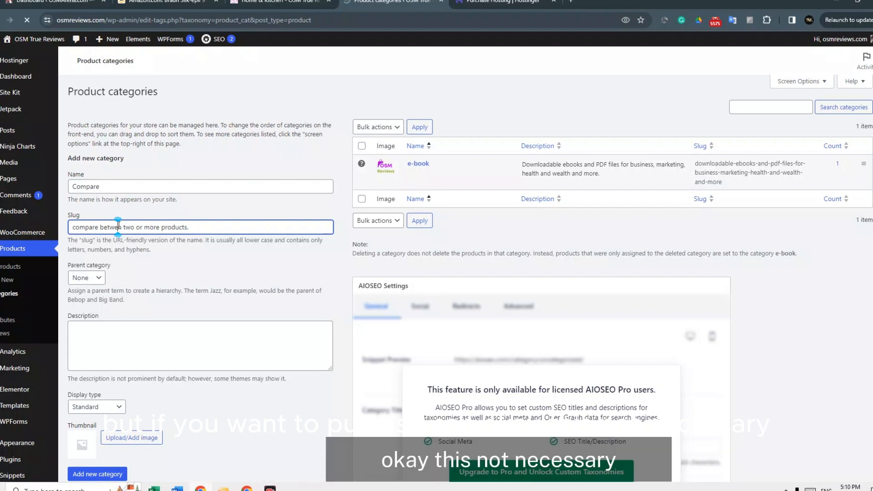
{"action": "type", "text": "e"}
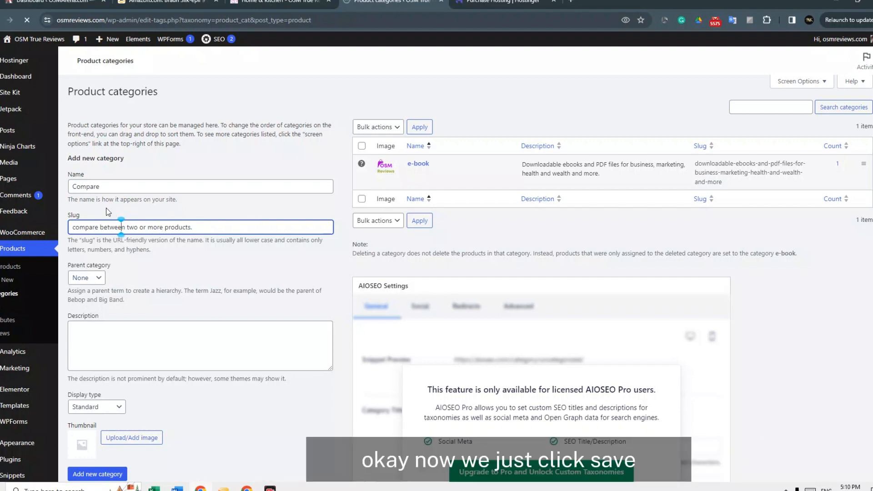
Add the Compare category to the store's product categories and check its entry in the list
{"action": "scroll", "coordinate": [102, 226], "scroll_direction": "down", "scroll_amount": 2}
{"action": "left_click", "coordinate": [100, 379]}
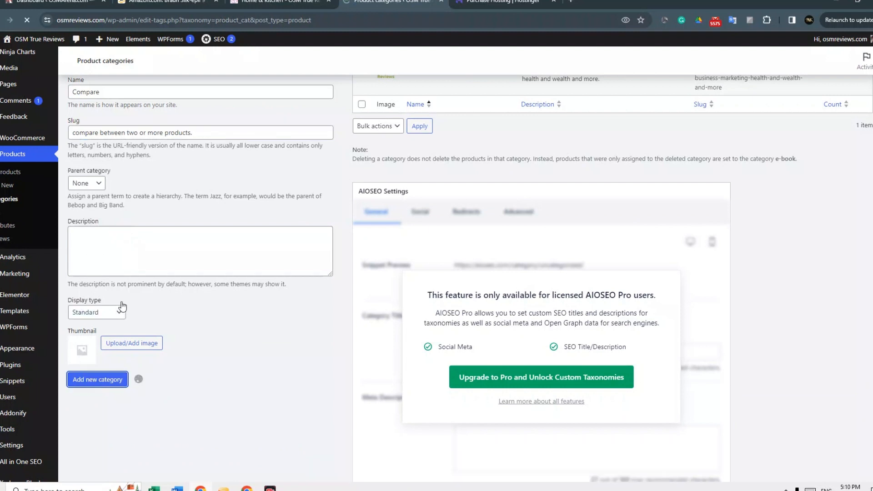
{"action": "scroll", "coordinate": [178, 217], "scroll_direction": "up", "scroll_amount": 2}
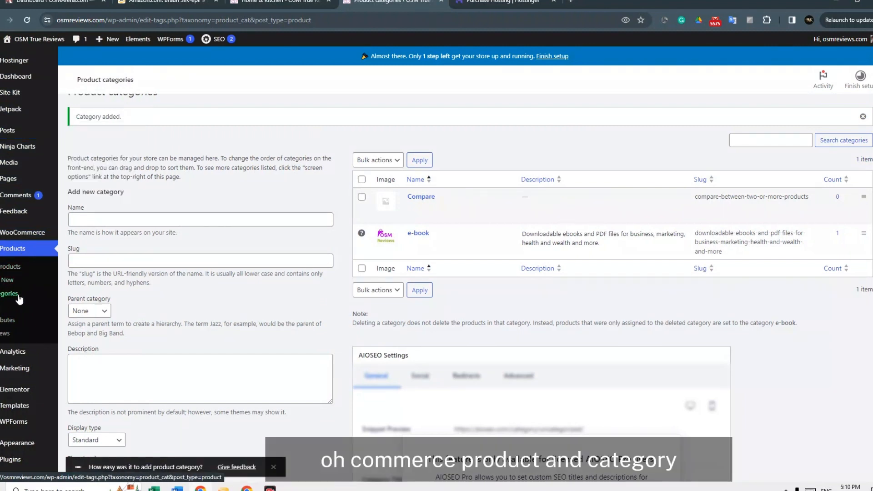
{"action": "mouse_move", "coordinate": [439, 200]}
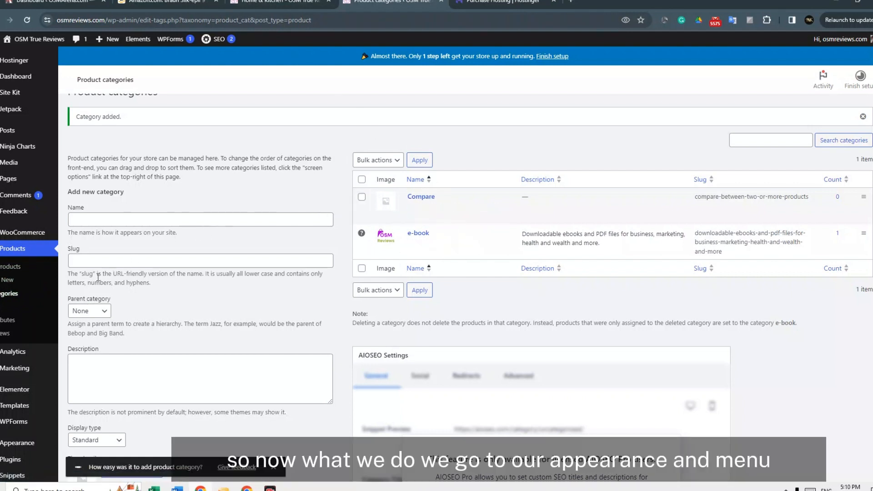
Open the site's menu editor on the Amazon Products menu and view the matching header menu on the Home & Kitchen page
{"action": "scroll", "coordinate": [38, 268], "scroll_direction": "down", "scroll_amount": 1}
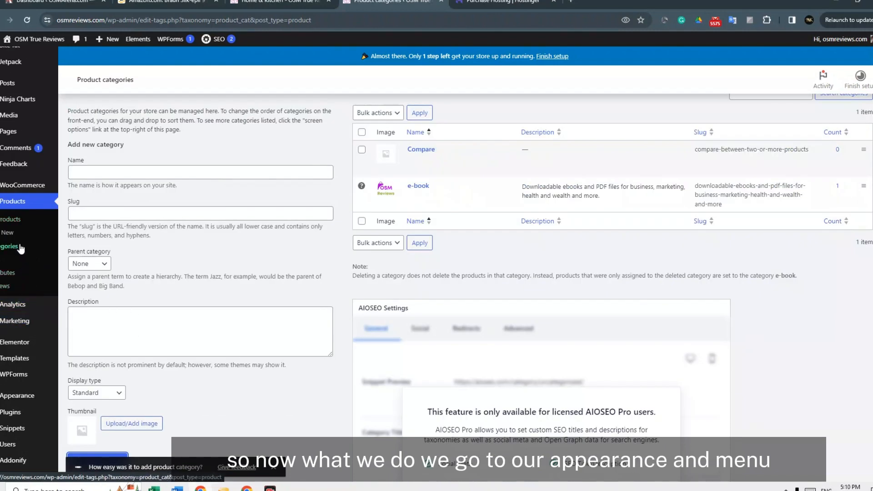
{"action": "scroll", "coordinate": [34, 296], "scroll_direction": "down", "scroll_amount": 2}
{"action": "mouse_move", "coordinate": [14, 302]}
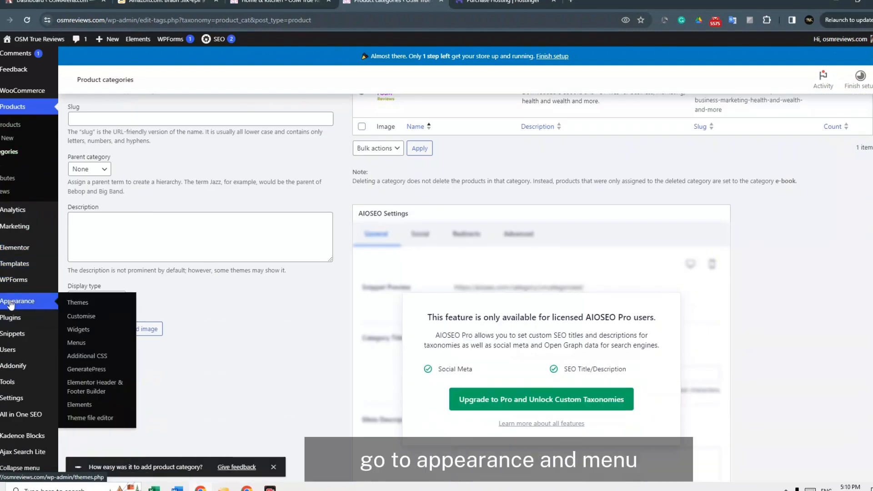
{"action": "left_click", "coordinate": [75, 343]}
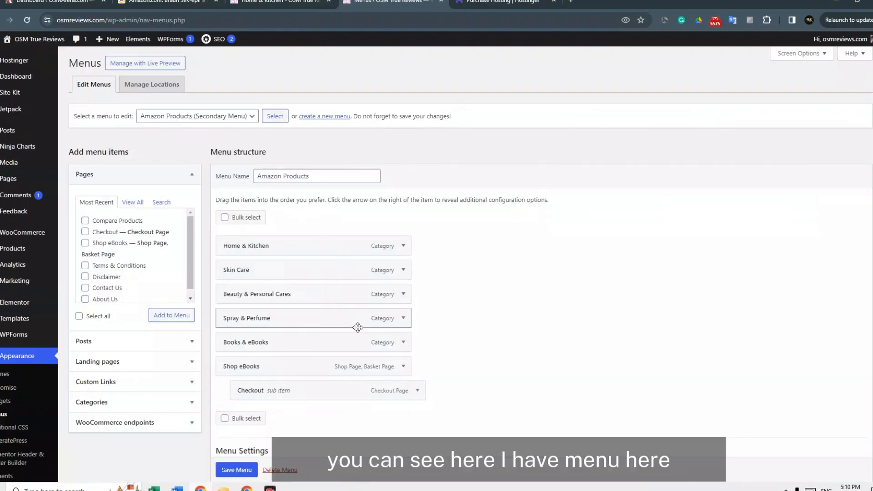
{"action": "left_click", "coordinate": [273, 2]}
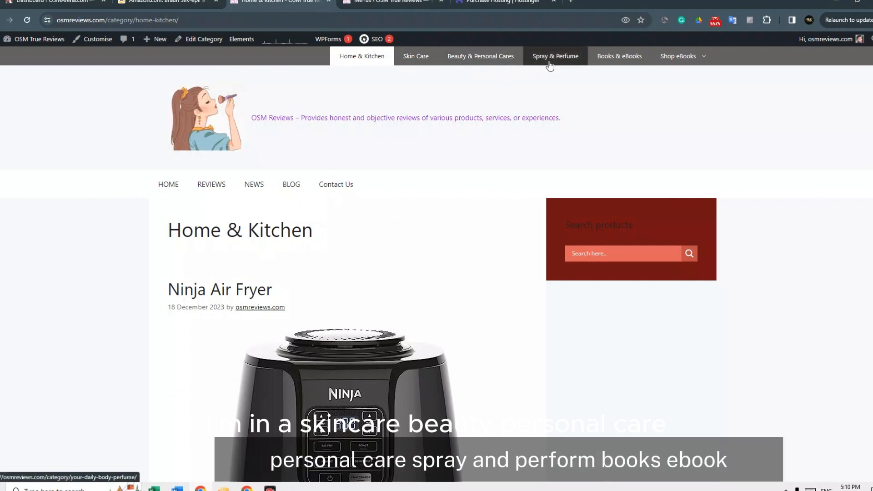
{"action": "mouse_move", "coordinate": [678, 57]}
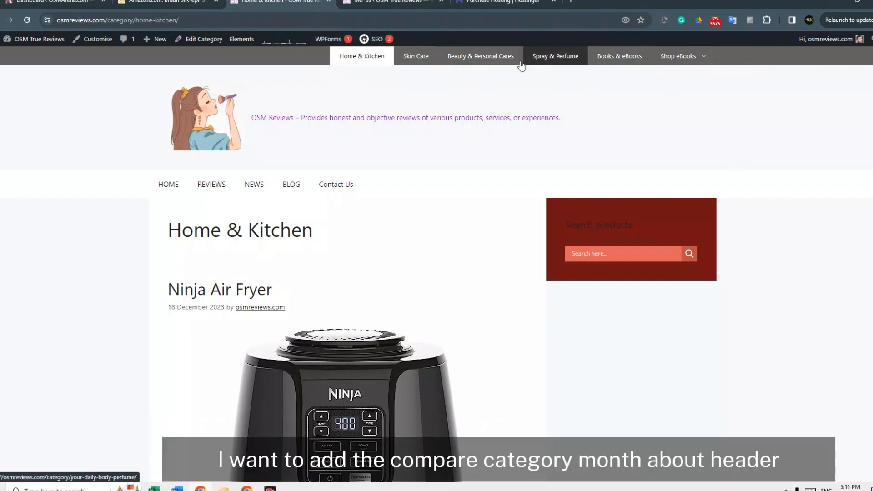
Look through all categories available for the Amazon Products menu in the menu editor for the Compare category
{"action": "left_click", "coordinate": [392, 2]}
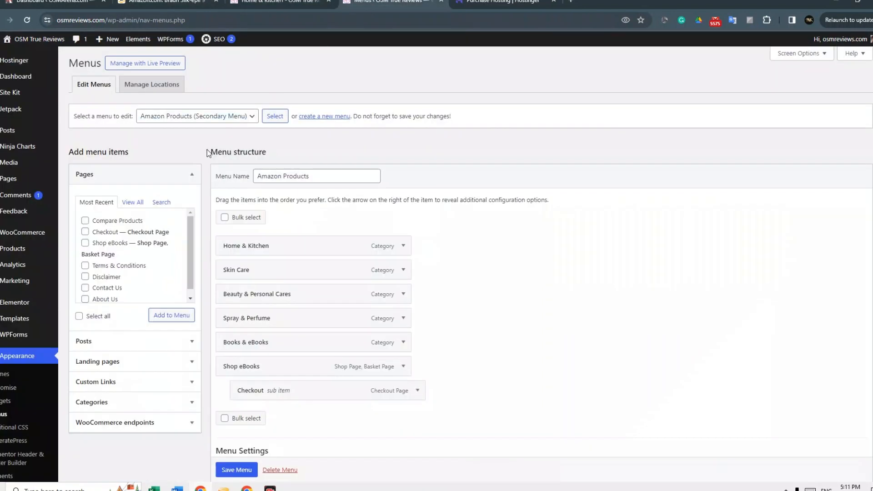
{"action": "left_click", "coordinate": [167, 411]}
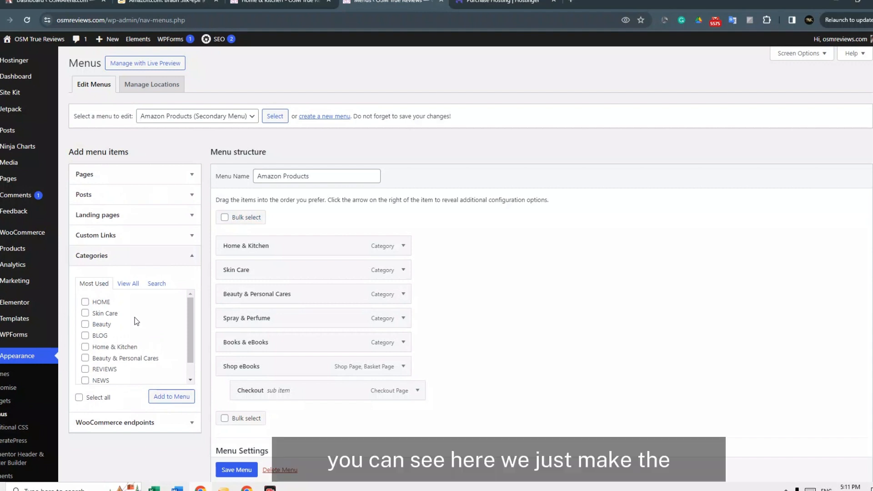
{"action": "scroll", "coordinate": [135, 318], "scroll_direction": "down", "scroll_amount": 1}
{"action": "scroll", "coordinate": [135, 318], "scroll_direction": "up", "scroll_amount": 1}
{"action": "left_click", "coordinate": [129, 284]}
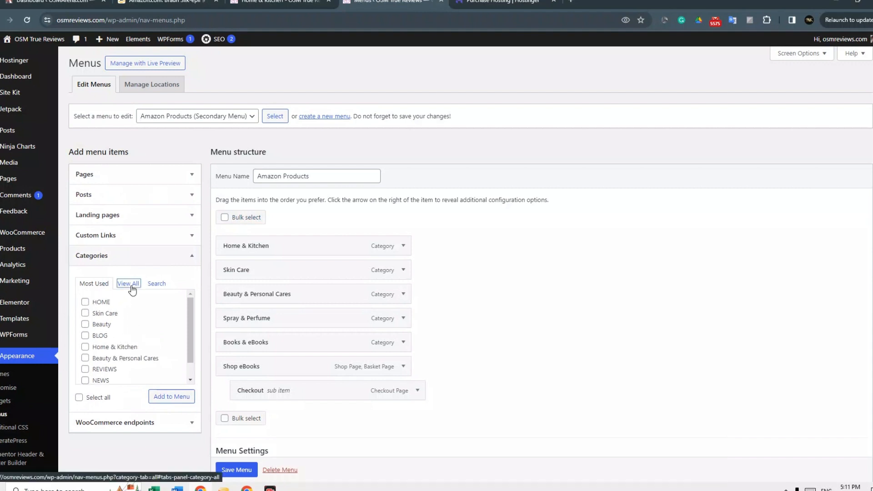
{"action": "scroll", "coordinate": [123, 318], "scroll_direction": "down", "scroll_amount": 2}
{"action": "scroll", "coordinate": [109, 339], "scroll_direction": "up", "scroll_amount": 2}
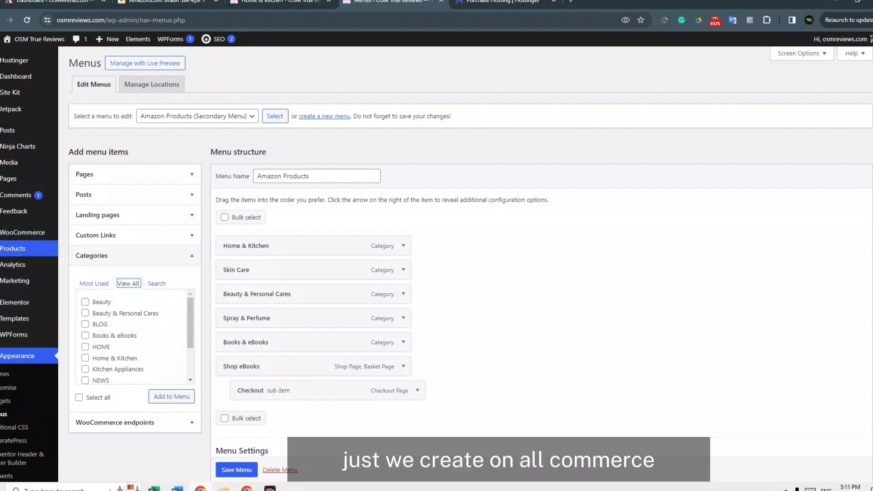
Open the site customiser from the Home & Kitchen page and check the menu editor's WooCommerce endpoints while it loads
{"action": "left_click", "coordinate": [280, 2]}
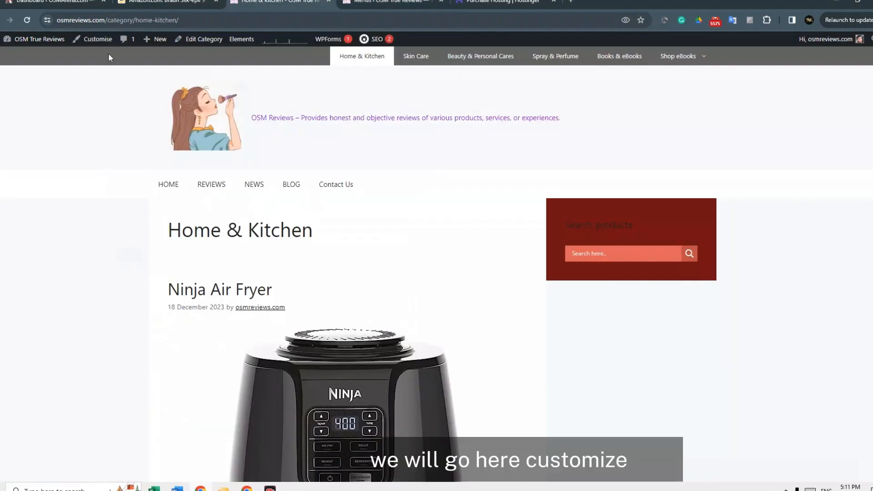
{"action": "left_click", "coordinate": [88, 40]}
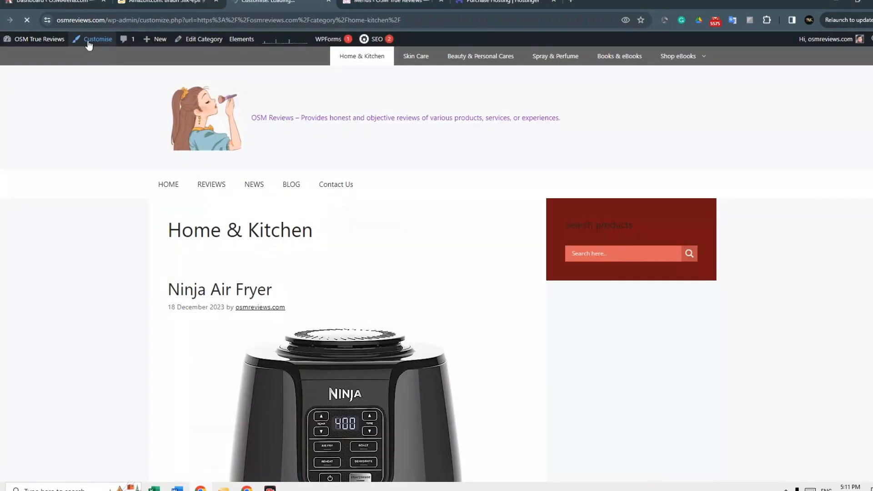
{"action": "left_click", "coordinate": [400, 3]}
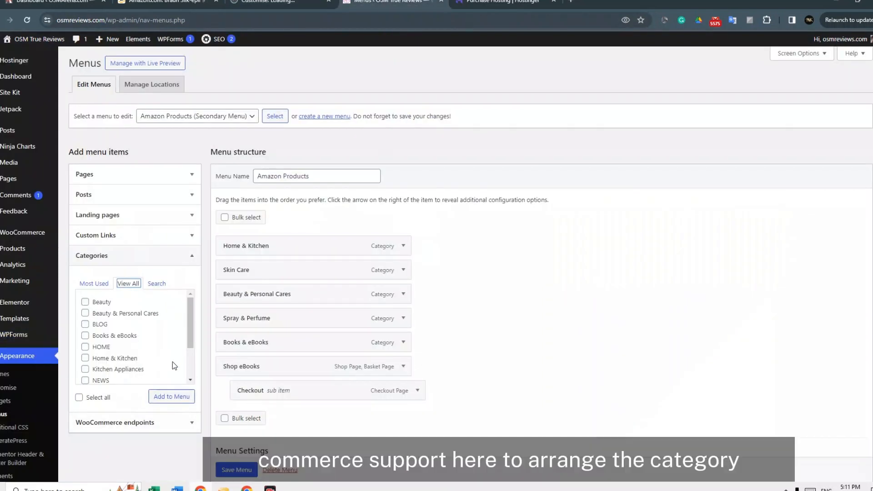
{"action": "left_click", "coordinate": [137, 424]}
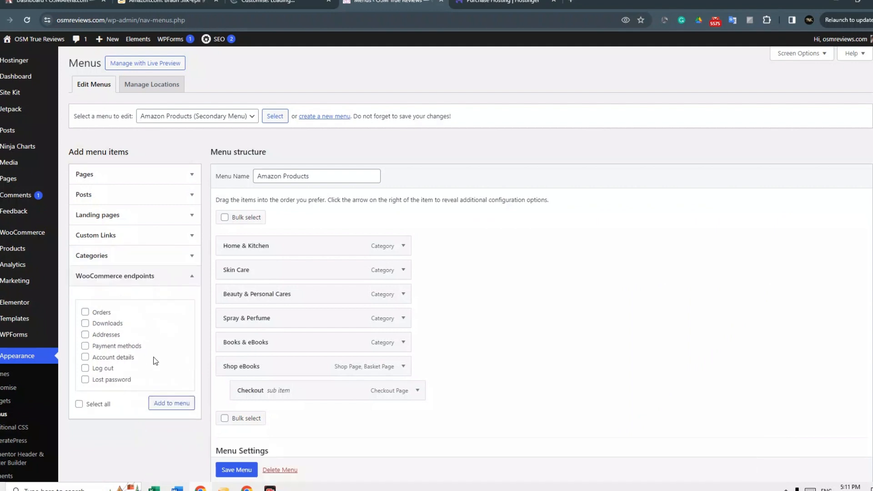
{"action": "left_click", "coordinate": [267, 1]}
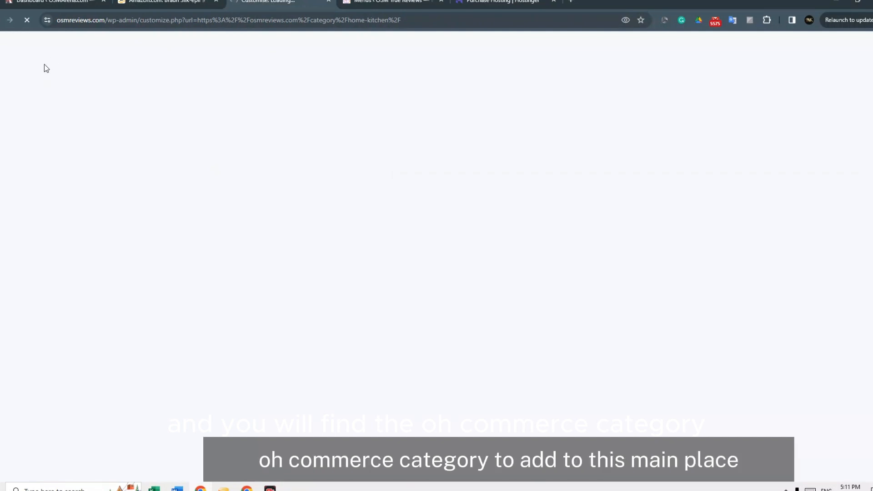
{"action": "left_click", "coordinate": [372, 2]}
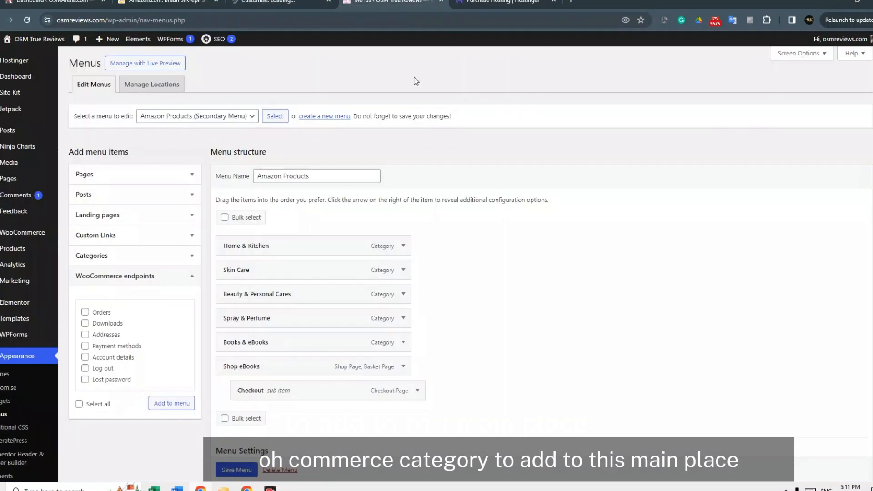
{"action": "left_click", "coordinate": [269, 2]}
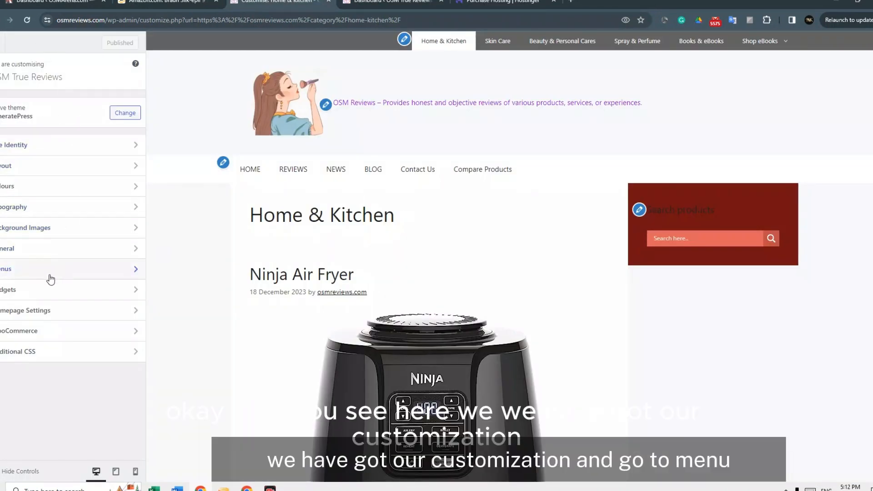
Add the Compare product category to the Home (2) primary menu in the customiser
{"action": "left_click", "coordinate": [67, 269]}
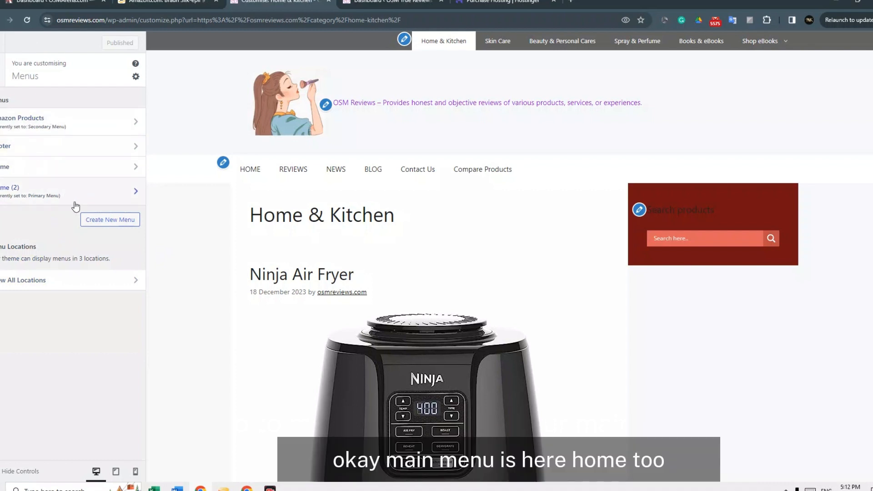
{"action": "left_click", "coordinate": [104, 185]}
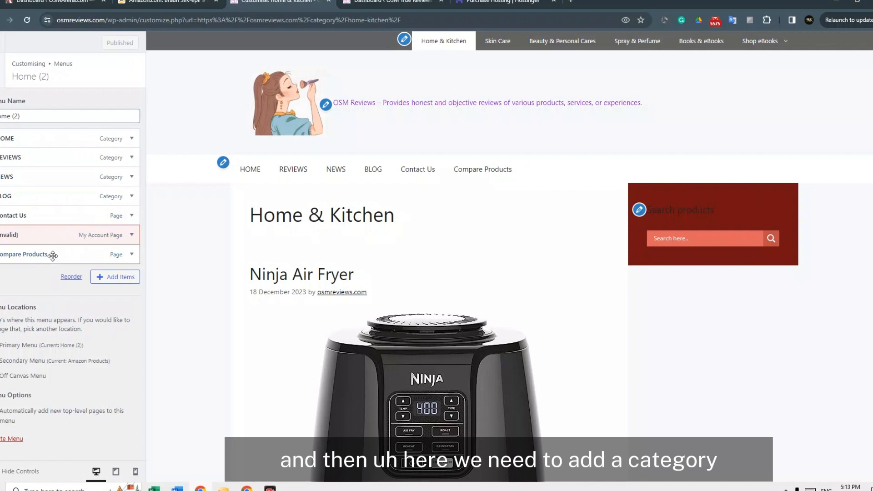
{"action": "left_click", "coordinate": [100, 278]}
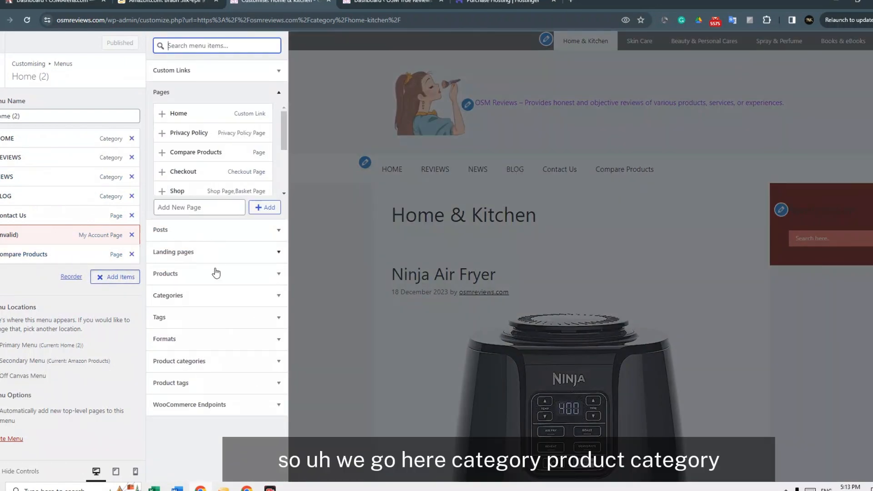
{"action": "left_click", "coordinate": [211, 362]}
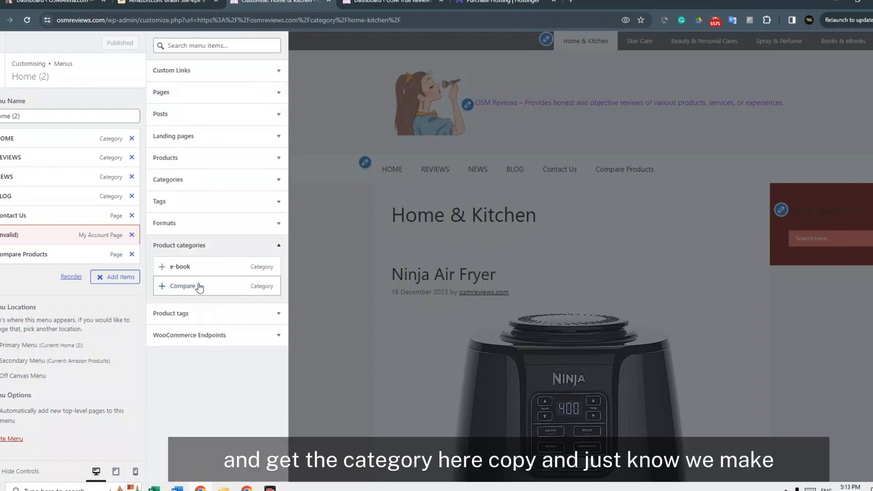
{"action": "left_click", "coordinate": [184, 287]}
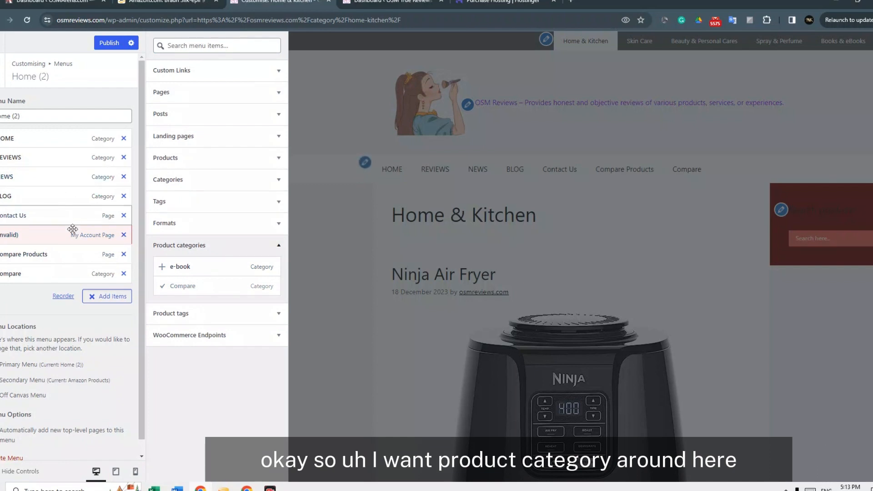
Move the Compare Products page between NEWS and BLOG in the Home (2) menu, publish the change and return to the site
{"action": "left_click_drag", "start_coordinate": [47, 257], "coordinate": [46, 194]}
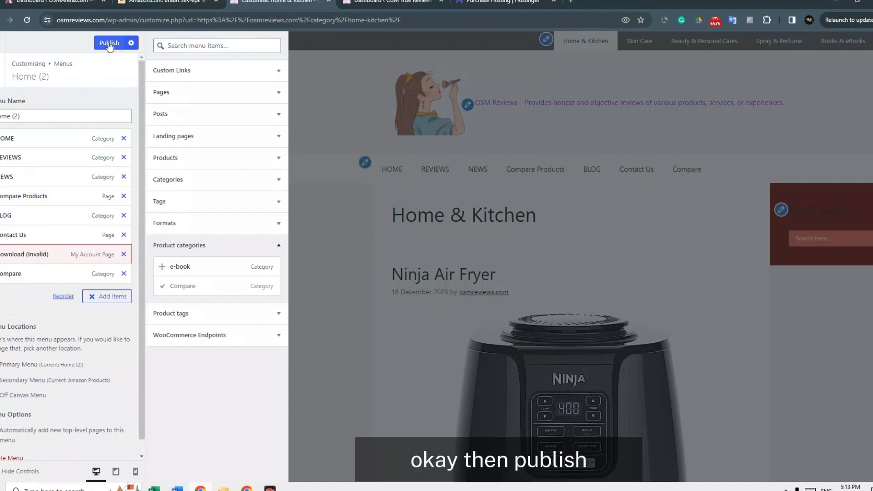
{"action": "left_click", "coordinate": [109, 43]}
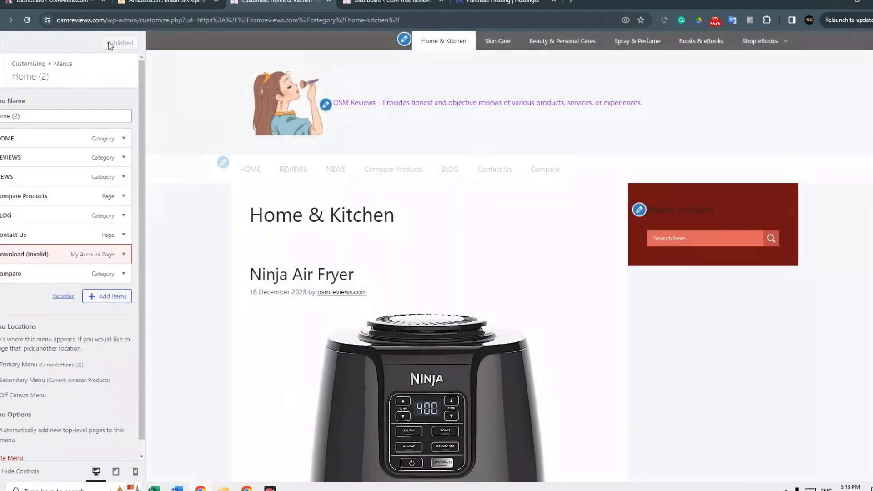
{"action": "key", "text": "alt+Left"}
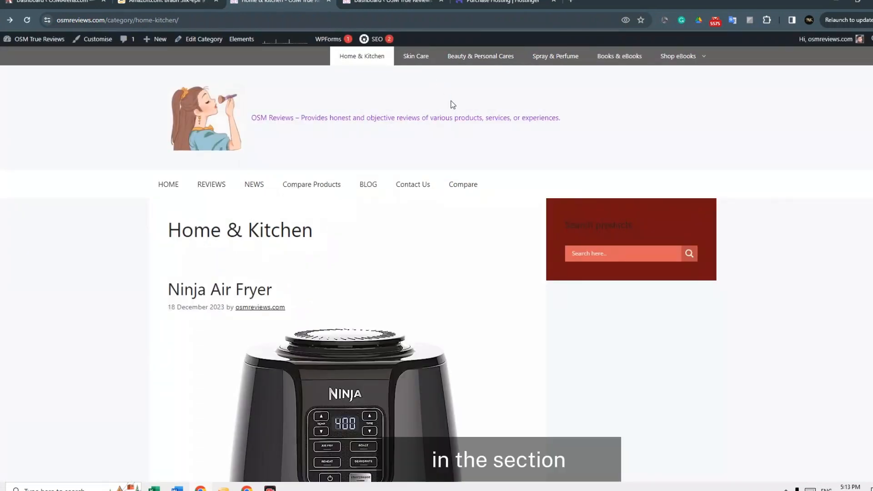
Open the Compare category page from the site's main menu and look over its contents
{"action": "left_click", "coordinate": [471, 189]}
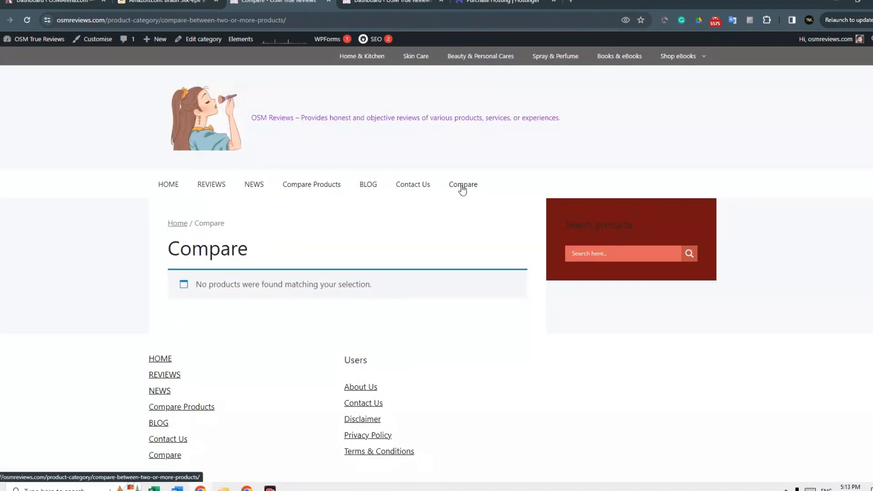
{"action": "scroll", "coordinate": [458, 197], "scroll_direction": "down", "scroll_amount": 1}
{"action": "scroll", "coordinate": [458, 197], "scroll_direction": "up", "scroll_amount": 1}
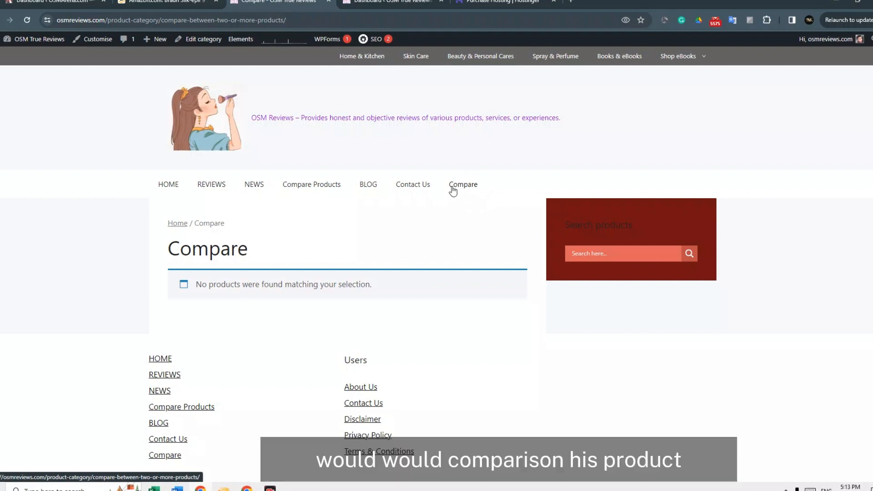
Switch to the OSMArena.com dashboard and start a new WooCommerce product
{"action": "left_click", "coordinate": [72, 3]}
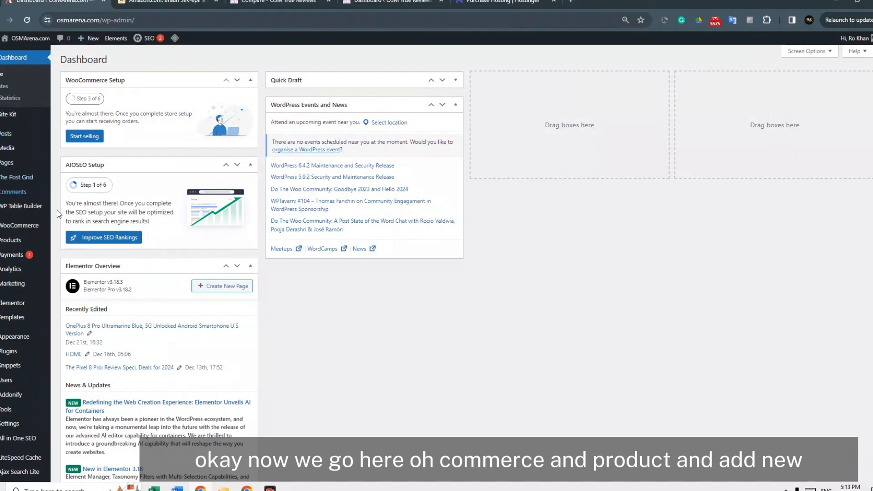
{"action": "mouse_move", "coordinate": [18, 227]}
{"action": "mouse_move", "coordinate": [17, 244]}
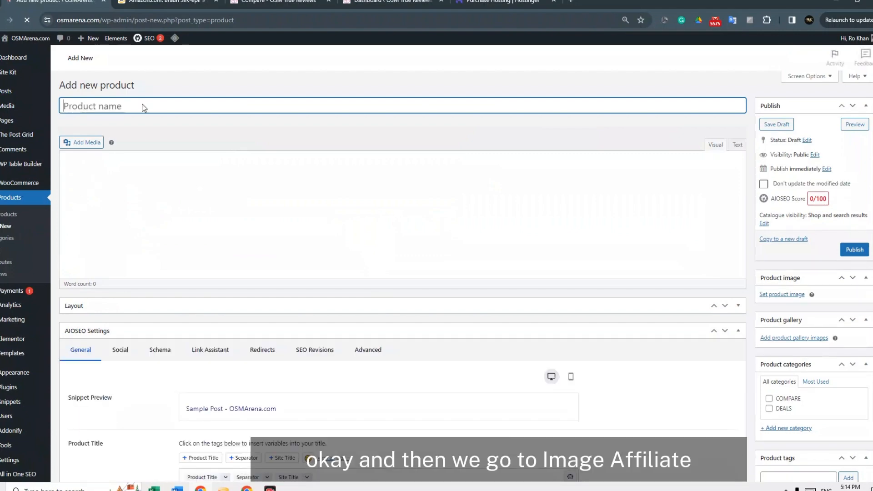
Save the Braun epilator image from the Amazon product page to the Pictures folder as "skin care"
{"action": "left_click", "coordinate": [166, 2]}
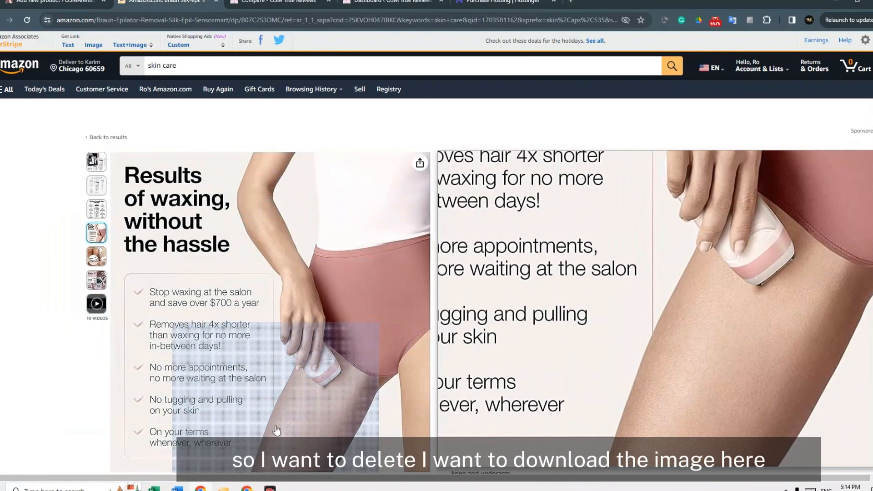
{"action": "right_click", "coordinate": [267, 276]}
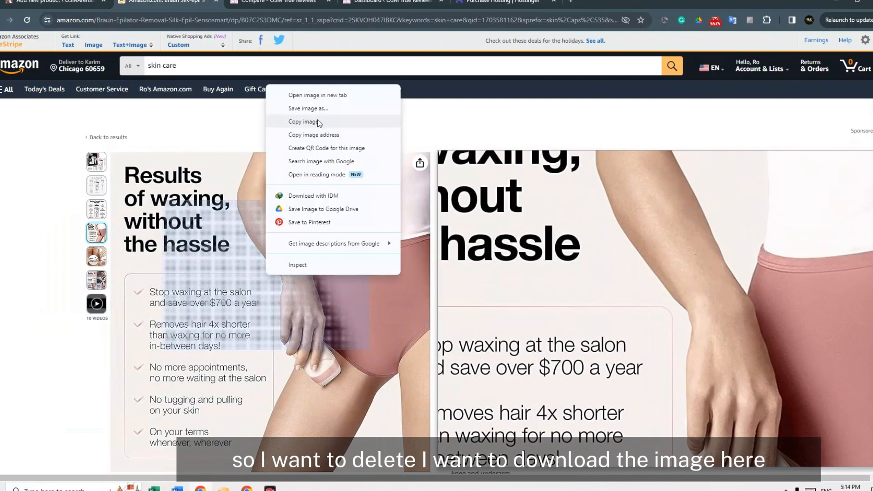
{"action": "left_click", "coordinate": [336, 111]}
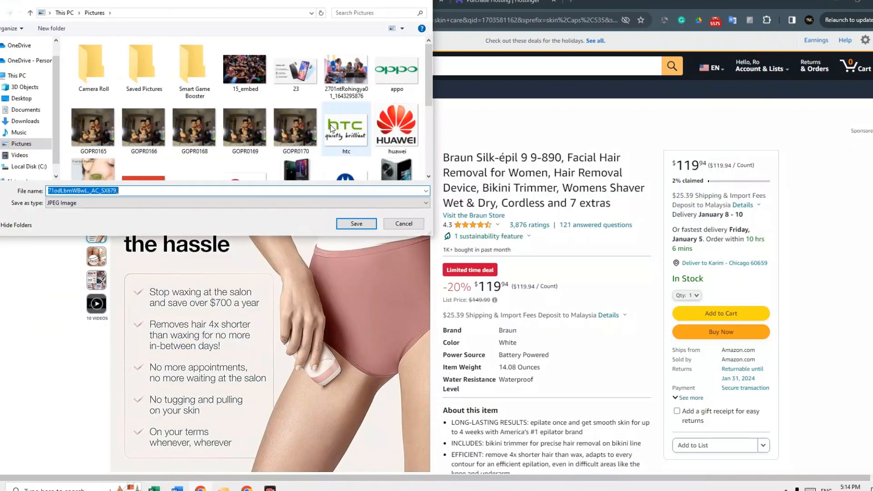
{"action": "type", "text": "skin care"}
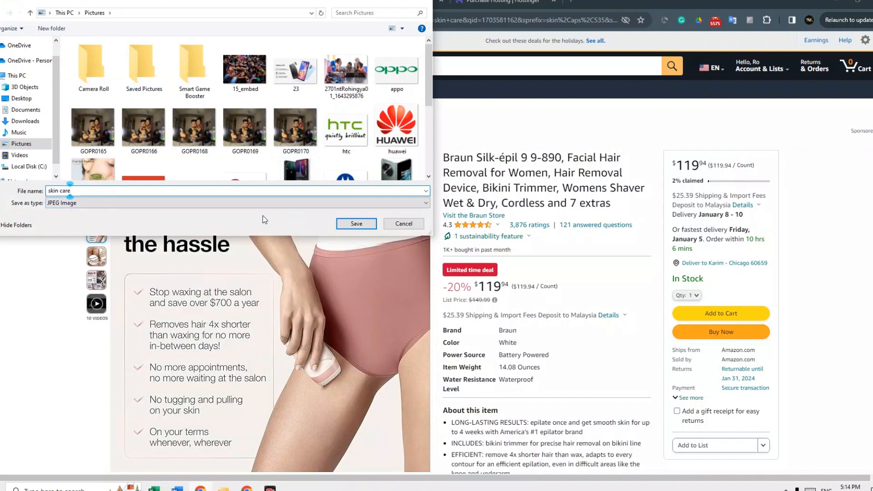
{"action": "left_click", "coordinate": [356, 223]}
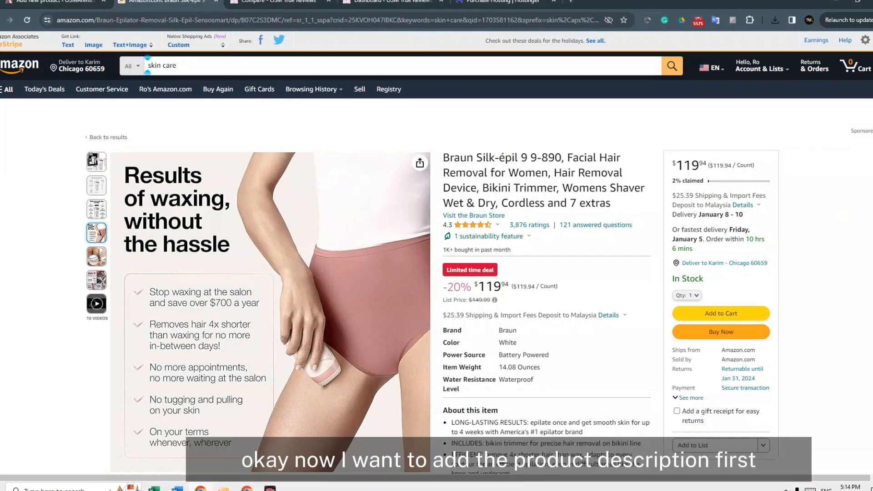
Copy "Braun Silk-épil 9 9-890, Facial Hair" from the Amazon title into the new product's name
{"action": "left_click", "coordinate": [96, 3]}
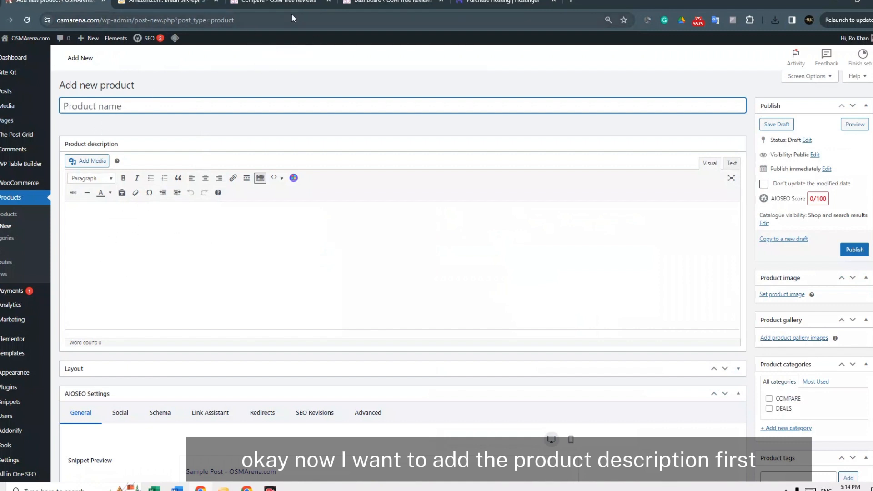
{"action": "left_click", "coordinate": [150, 3]}
{"action": "left_click_drag", "start_coordinate": [445, 152], "coordinate": [621, 157]}
{"action": "right_click", "coordinate": [602, 159]}
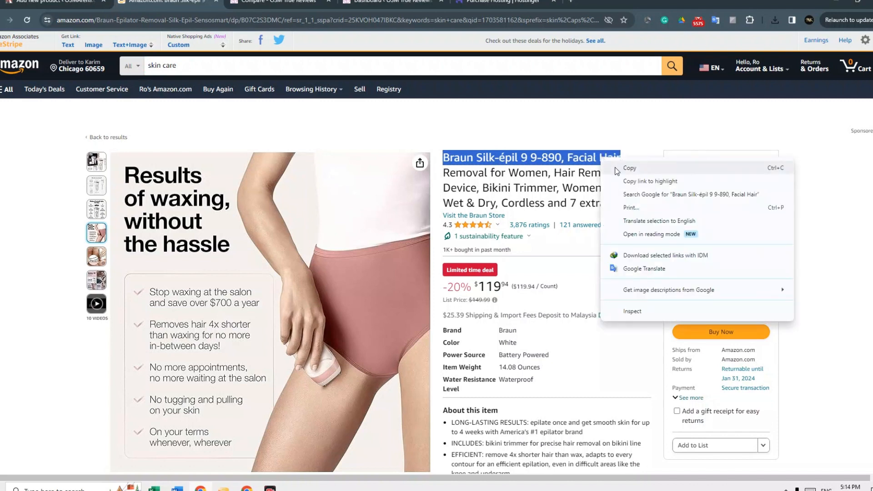
{"action": "left_click", "coordinate": [629, 167]}
{"action": "left_click", "coordinate": [54, 2]}
{"action": "right_click", "coordinate": [109, 107]}
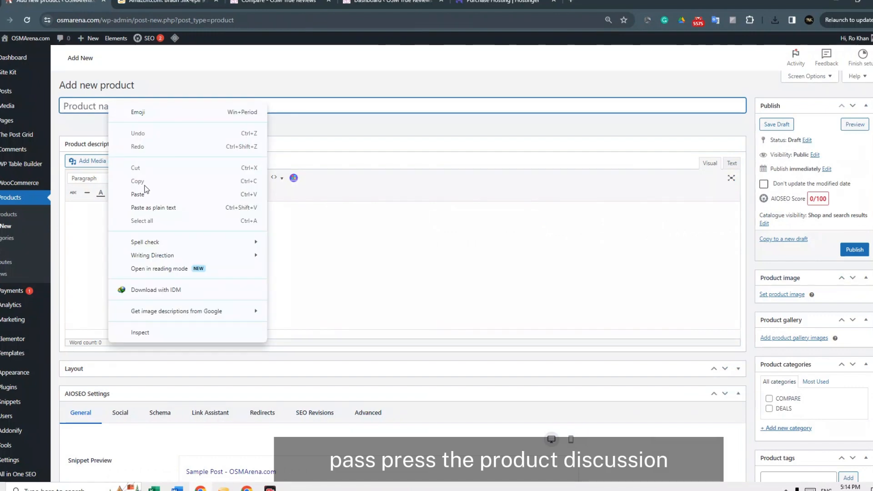
{"action": "left_click", "coordinate": [137, 194]}
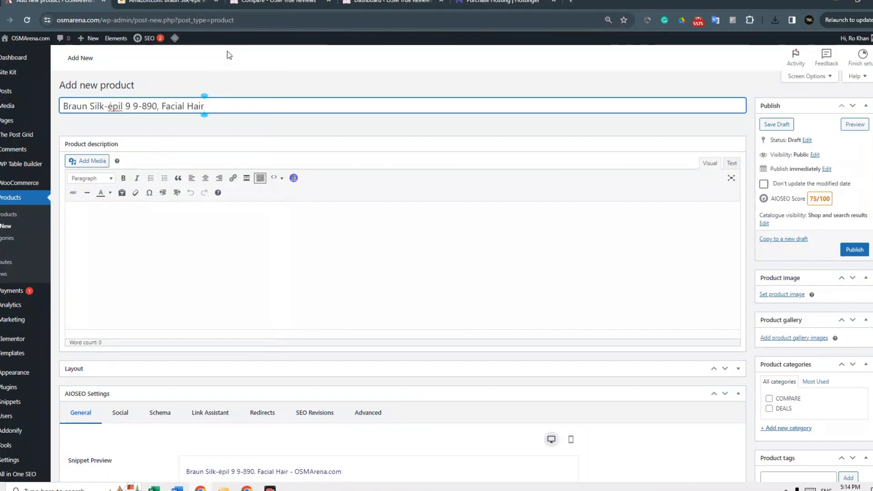
Copy the "About this item" bullet list from the Amazon page into the new product's description, below an empty first line
{"action": "left_click", "coordinate": [164, 2]}
{"action": "scroll", "coordinate": [596, 234], "scroll_direction": "down", "scroll_amount": 3}
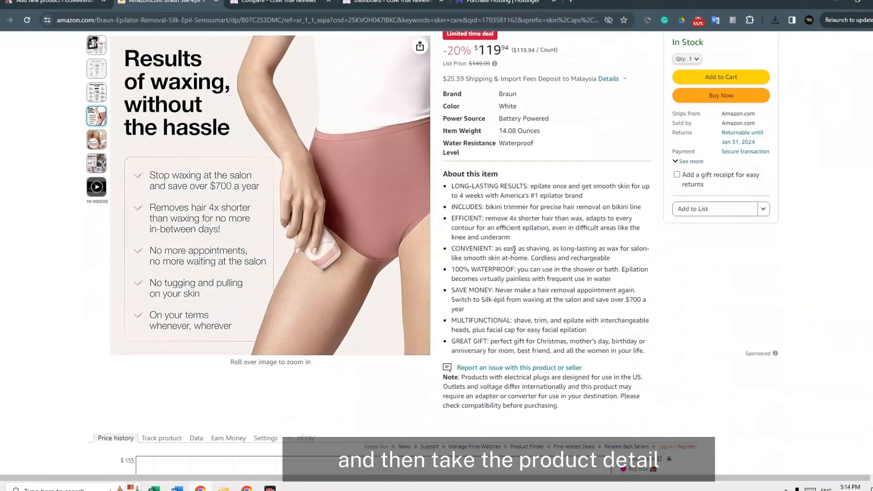
{"action": "left_click_drag", "start_coordinate": [451, 186], "coordinate": [646, 351]}
{"action": "right_click", "coordinate": [520, 266]}
{"action": "left_click", "coordinate": [536, 266]}
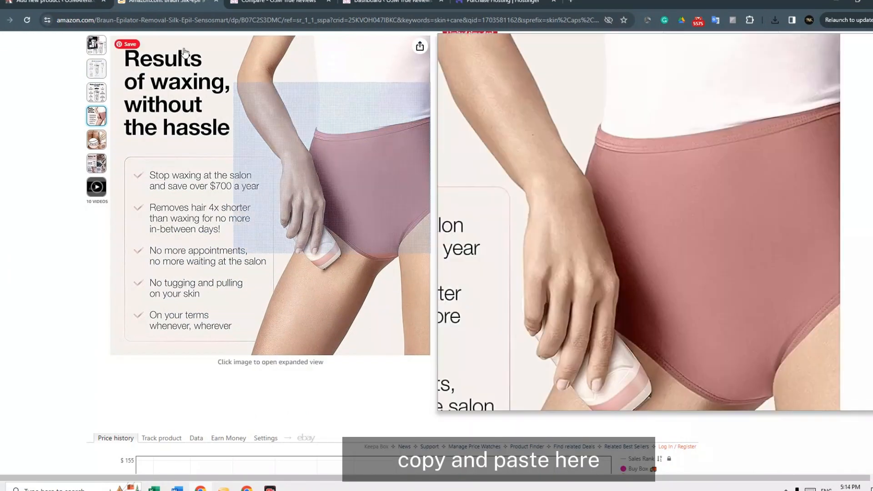
{"action": "left_click", "coordinate": [54, 2]}
{"action": "left_click", "coordinate": [90, 221]}
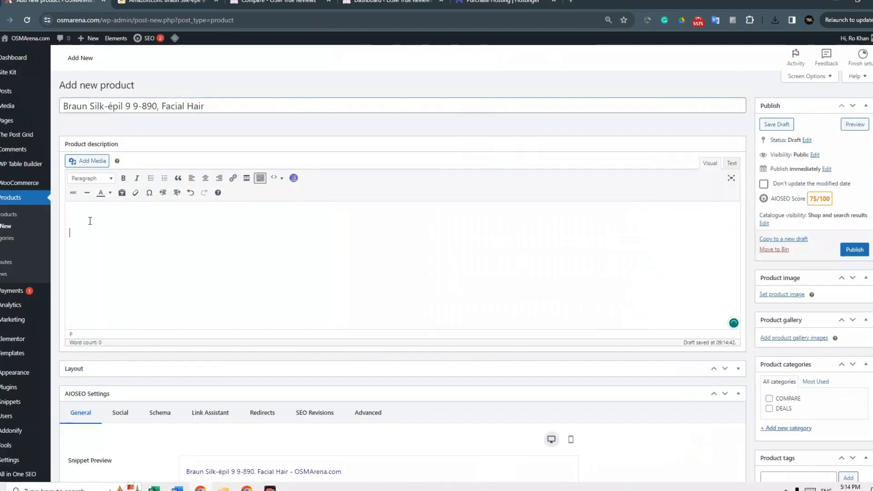
{"action": "right_click", "coordinate": [75, 232]}
{"action": "left_click", "coordinate": [115, 312]}
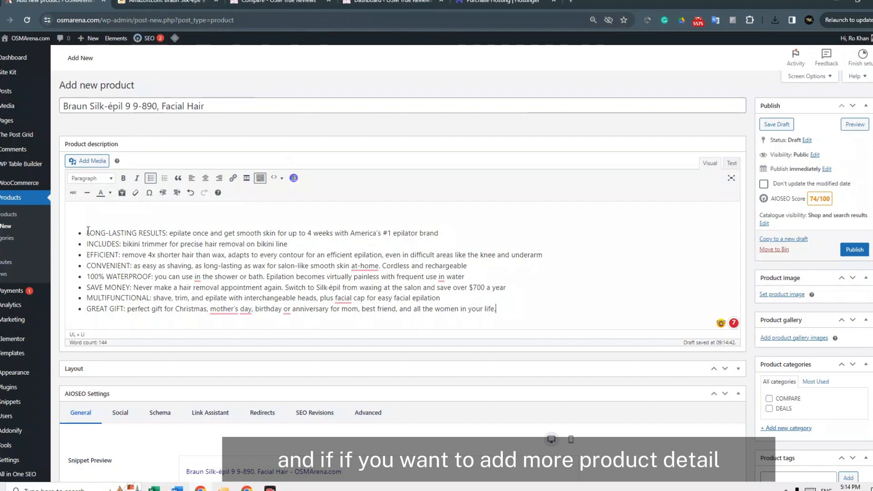
Copy the full Braun epilator title from Amazon to the beginning of the product description and format it as Heading 3
{"action": "left_click", "coordinate": [166, 1]}
{"action": "scroll", "coordinate": [599, 175], "scroll_direction": "up", "scroll_amount": 4}
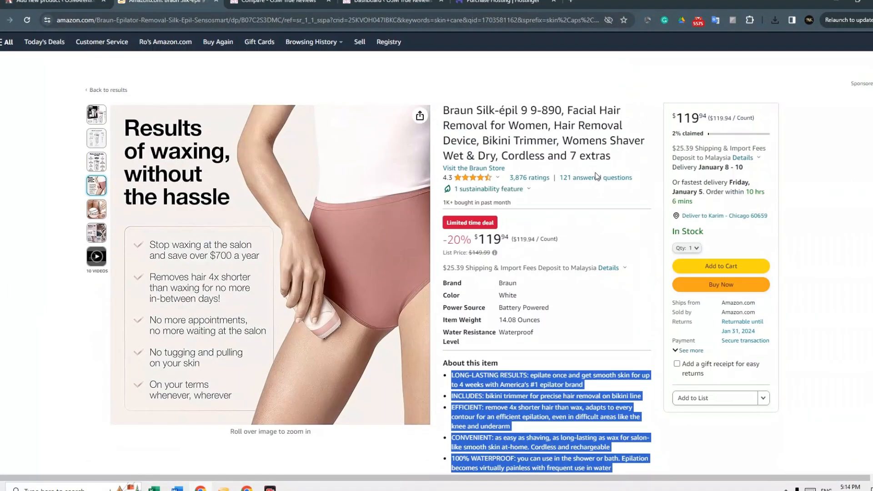
{"action": "left_click_drag", "start_coordinate": [443, 111], "coordinate": [608, 159]}
{"action": "right_click", "coordinate": [534, 116]}
{"action": "left_click", "coordinate": [587, 125]}
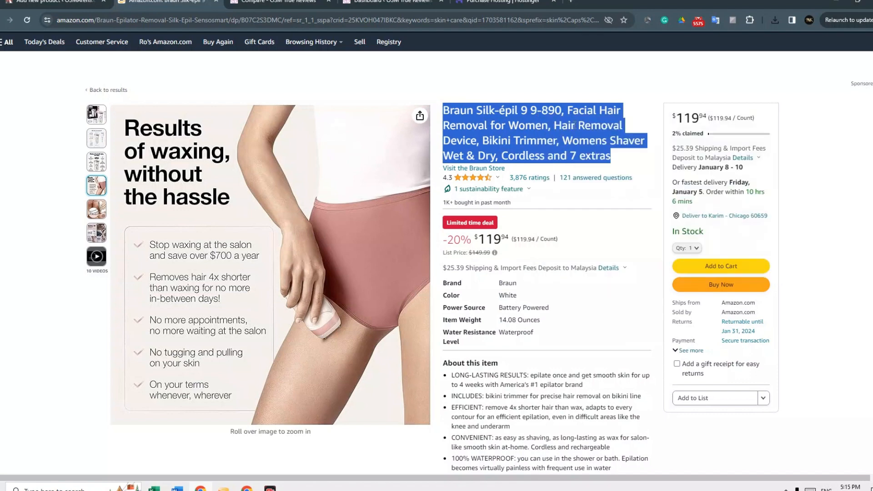
{"action": "left_click", "coordinate": [48, 5]}
{"action": "right_click", "coordinate": [88, 210]}
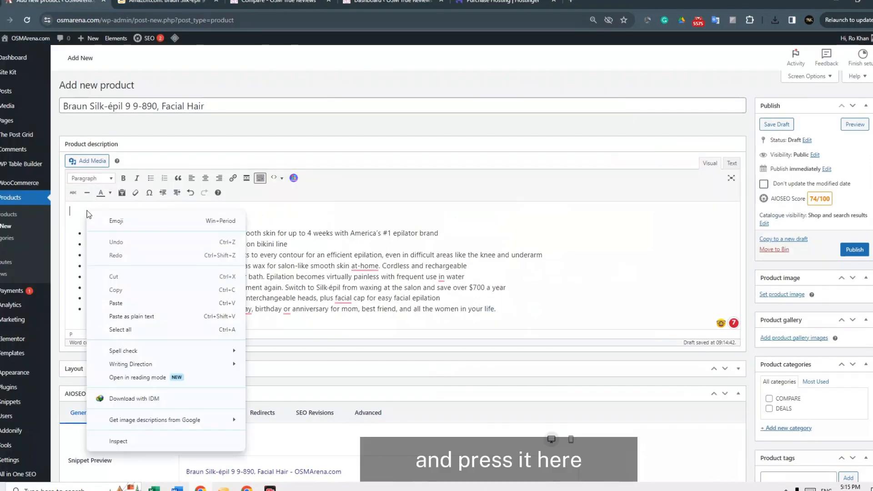
{"action": "left_click", "coordinate": [118, 302]}
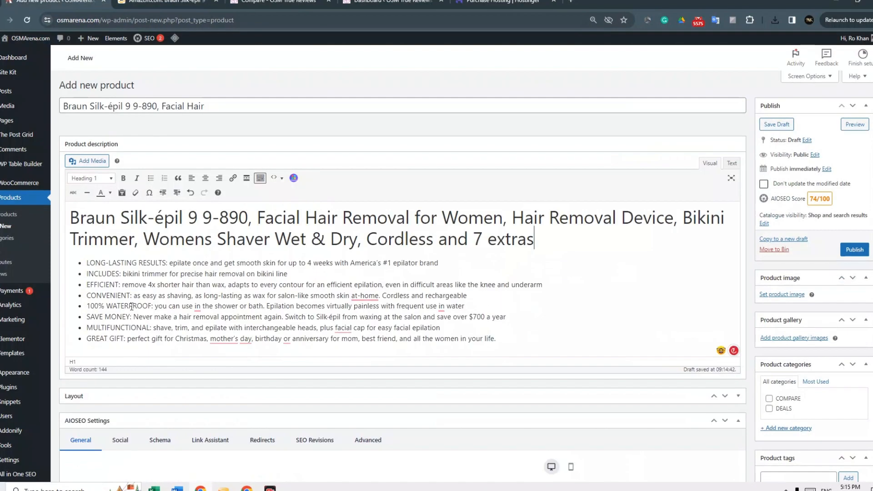
{"action": "left_click", "coordinate": [99, 180]}
{"action": "left_click", "coordinate": [94, 253]}
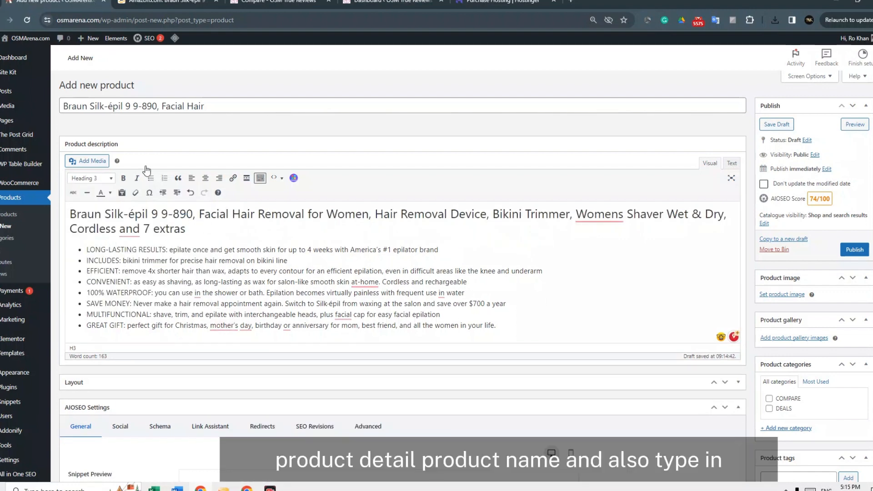
Upload "skin care.jpg" from the Pictures folder and set it as the product image
{"action": "scroll", "coordinate": [245, 122], "scroll_direction": "down", "scroll_amount": 3}
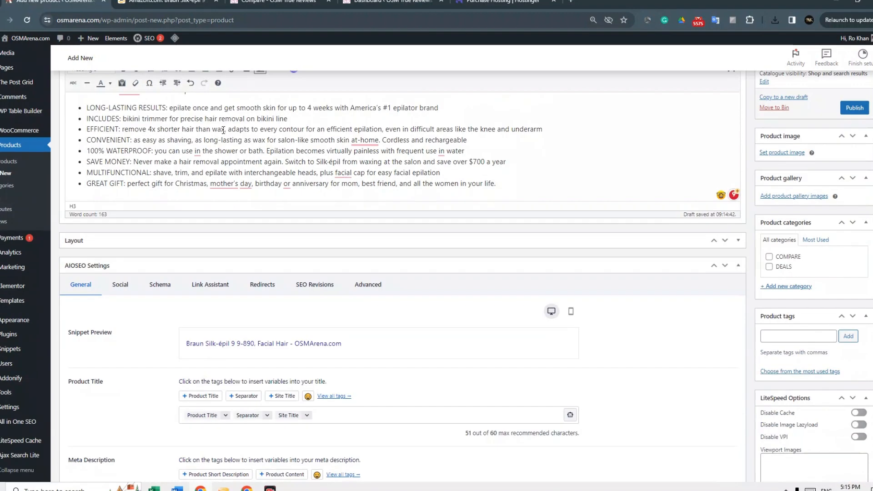
{"action": "scroll", "coordinate": [469, 284], "scroll_direction": "up", "scroll_amount": 1}
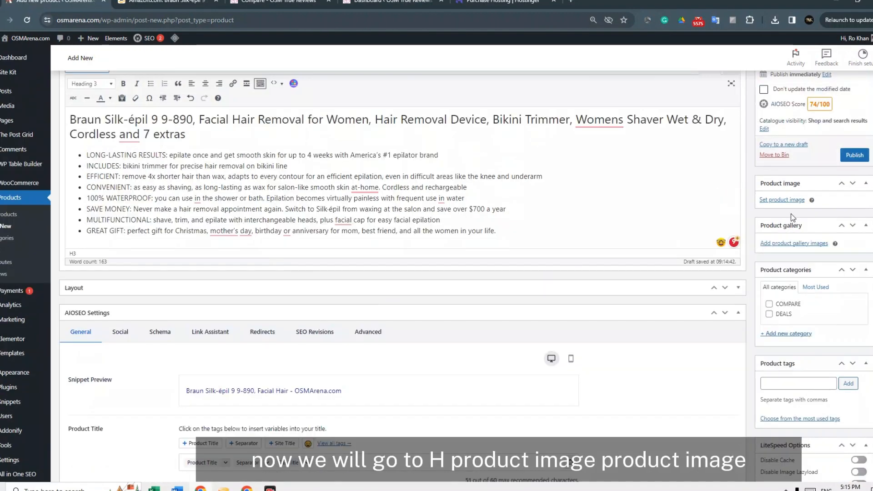
{"action": "left_click", "coordinate": [783, 200]}
{"action": "left_click", "coordinate": [18, 73]}
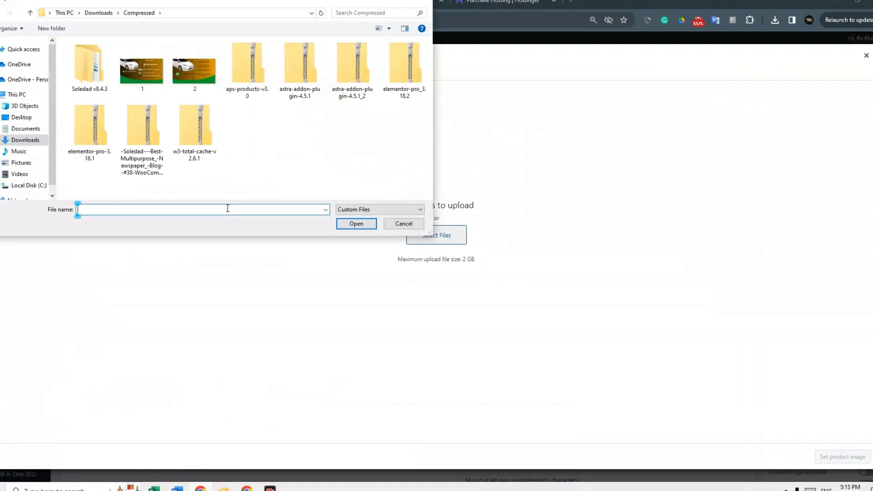
{"action": "left_click", "coordinate": [21, 162]}
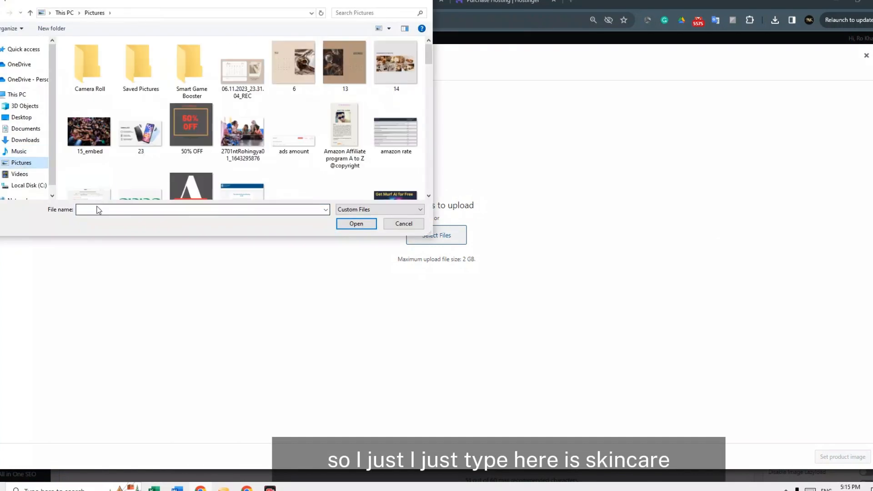
{"action": "left_click", "coordinate": [97, 209]}
{"action": "type", "text": "skin"}
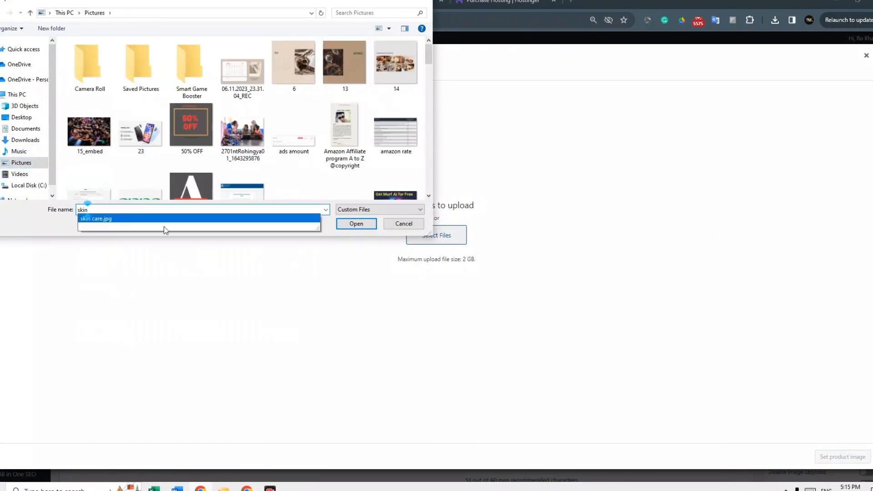
{"action": "left_click", "coordinate": [209, 218]}
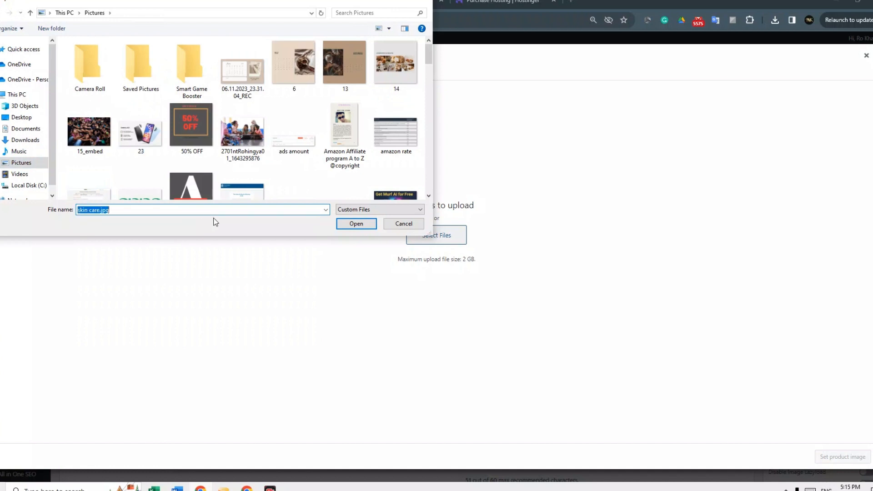
{"action": "left_click", "coordinate": [358, 226]}
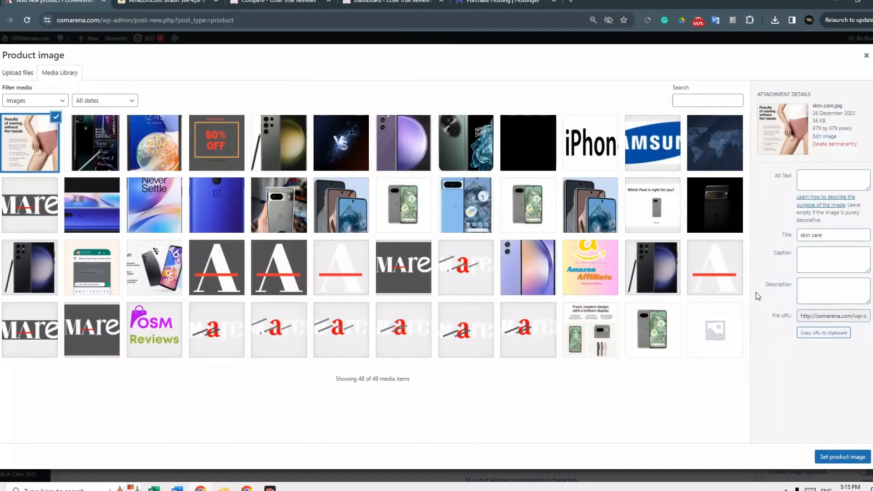
{"action": "left_click", "coordinate": [845, 458]}
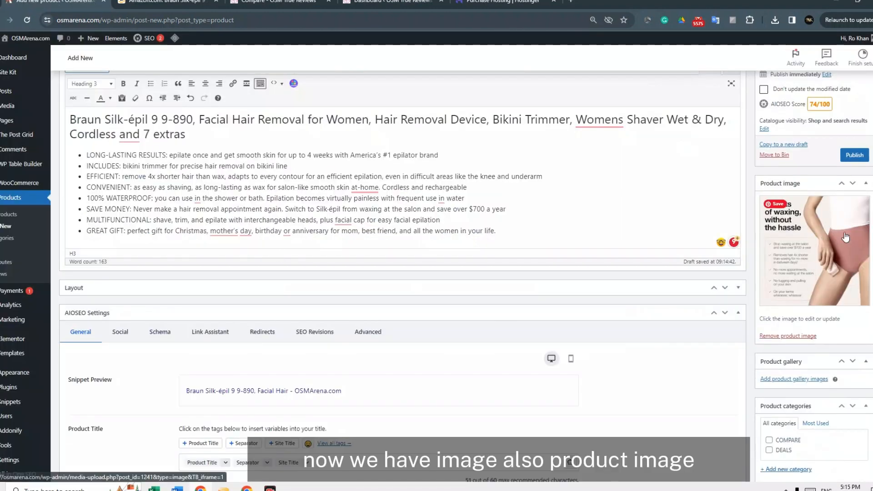
Set the product type in the product data to External/Affiliate product
{"action": "scroll", "coordinate": [503, 238], "scroll_direction": "down", "scroll_amount": 3}
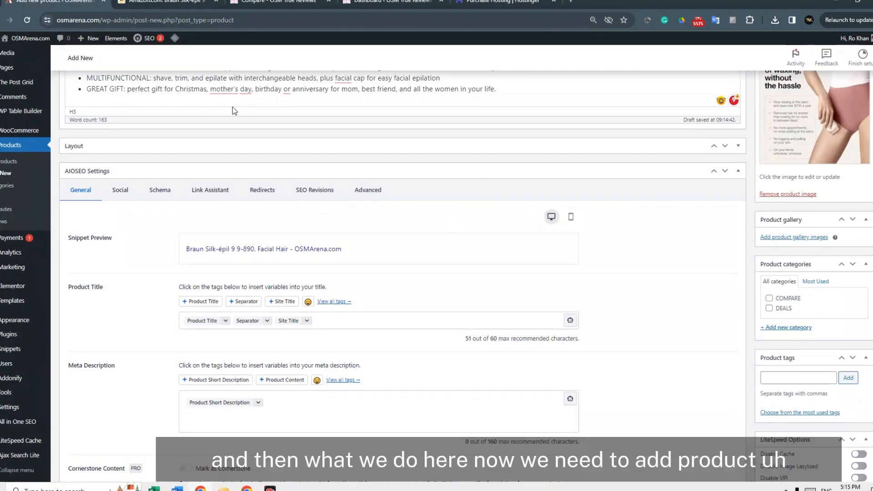
{"action": "scroll", "coordinate": [235, 109], "scroll_direction": "down", "scroll_amount": 3}
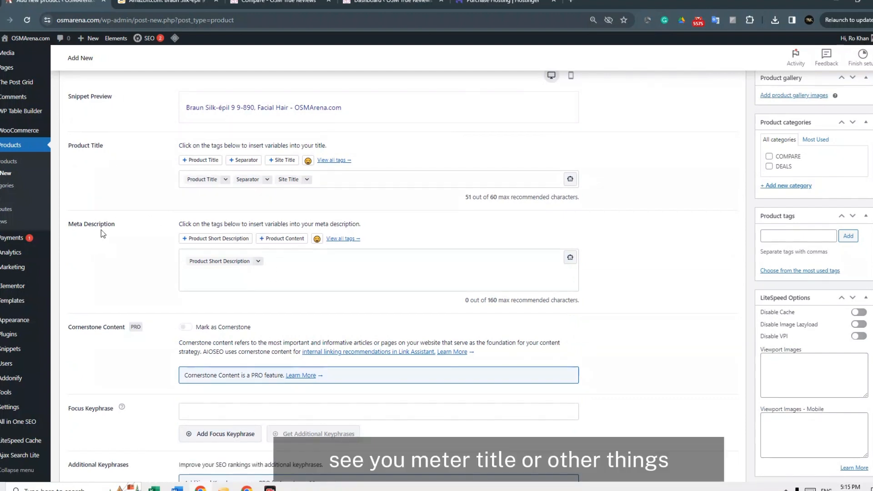
{"action": "scroll", "coordinate": [301, 86], "scroll_direction": "down", "scroll_amount": 13}
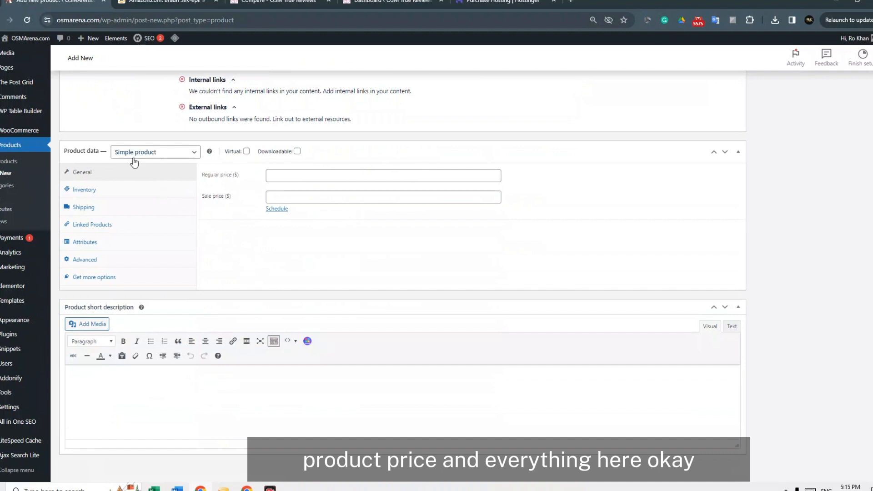
{"action": "left_click", "coordinate": [164, 154]}
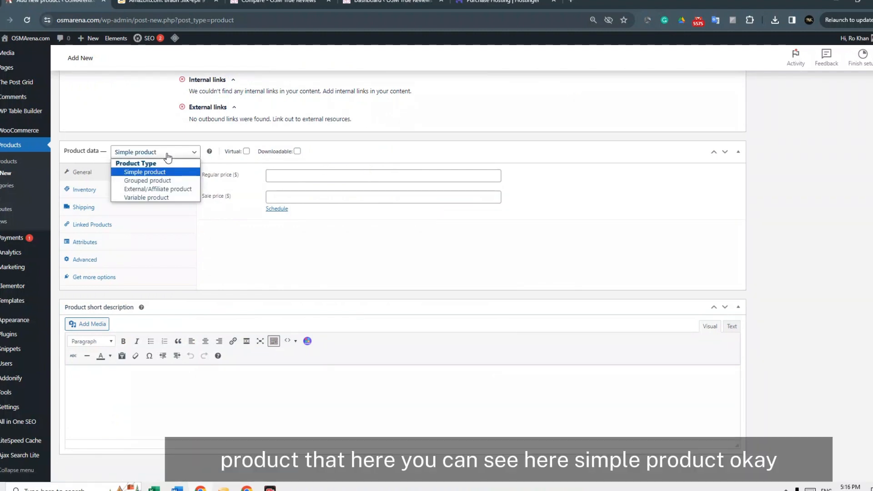
{"action": "left_click", "coordinate": [190, 193]}
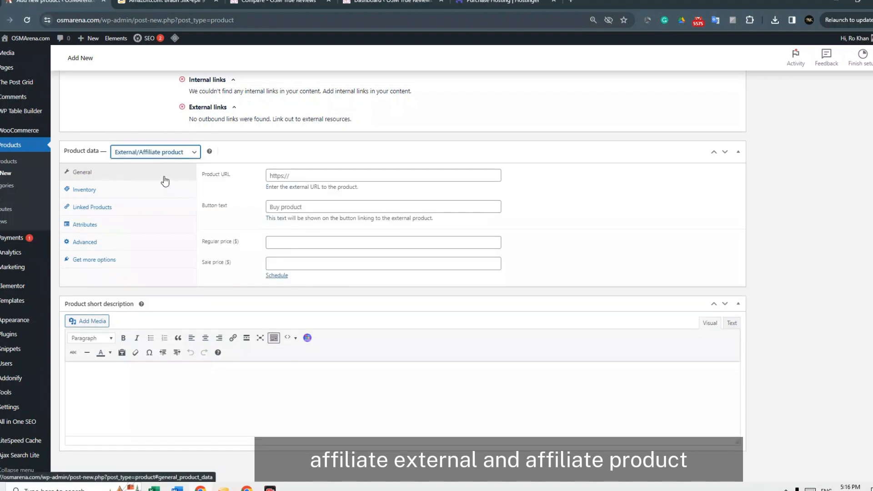
{"action": "left_click", "coordinate": [178, 157]}
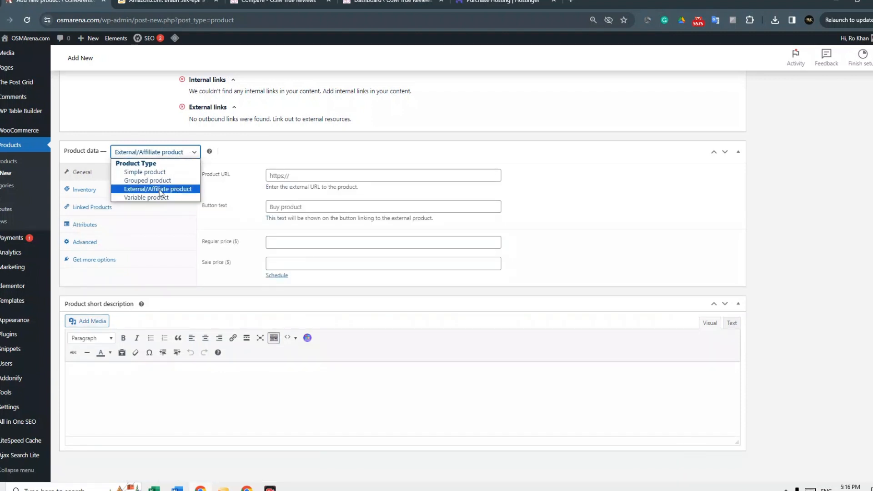
{"action": "left_click", "coordinate": [160, 191]}
Generate a short affiliate text link for the Amazon product page and paste it as the Product URL
{"action": "left_click", "coordinate": [306, 176]}
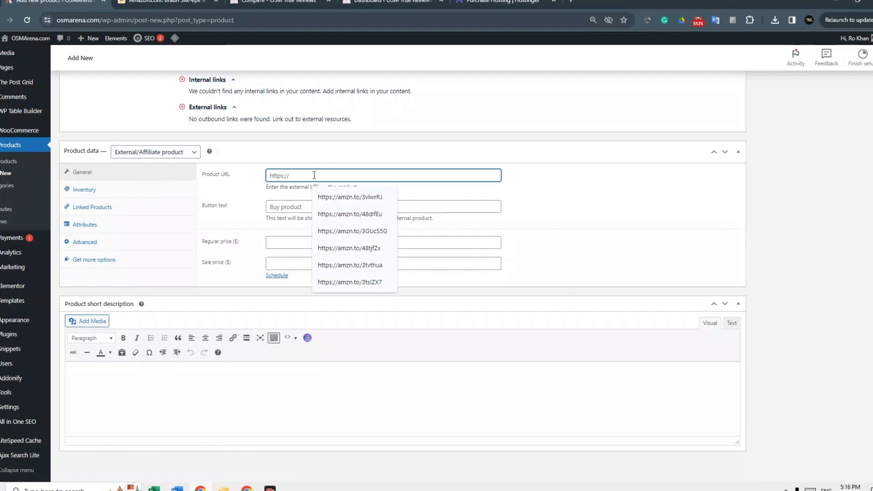
{"action": "left_click", "coordinate": [166, 2]}
{"action": "scroll", "coordinate": [148, 59], "scroll_direction": "up", "scroll_amount": 1}
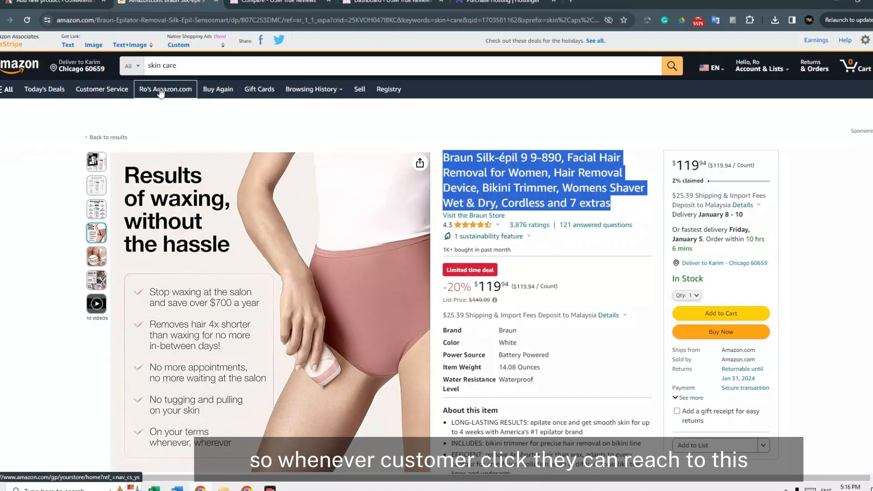
{"action": "left_click", "coordinate": [68, 45]}
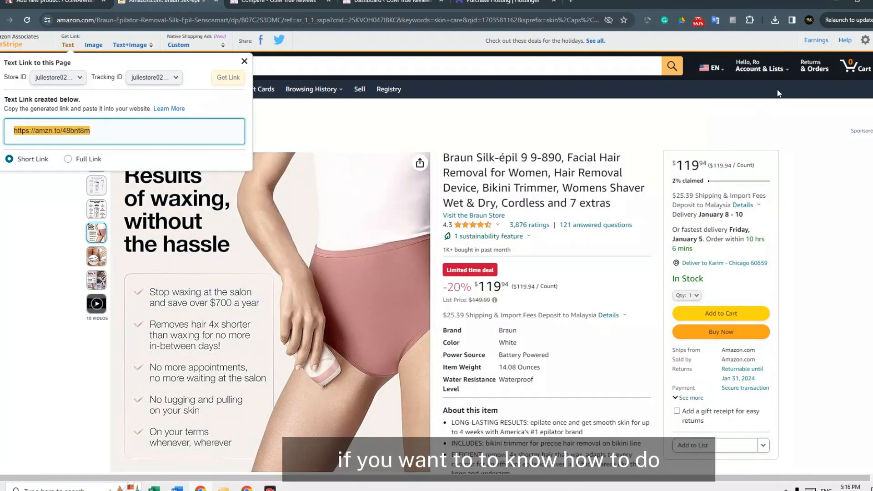
{"action": "right_click", "coordinate": [74, 132]}
{"action": "left_click", "coordinate": [99, 145]}
{"action": "left_click", "coordinate": [87, 2]}
{"action": "right_click", "coordinate": [319, 177]}
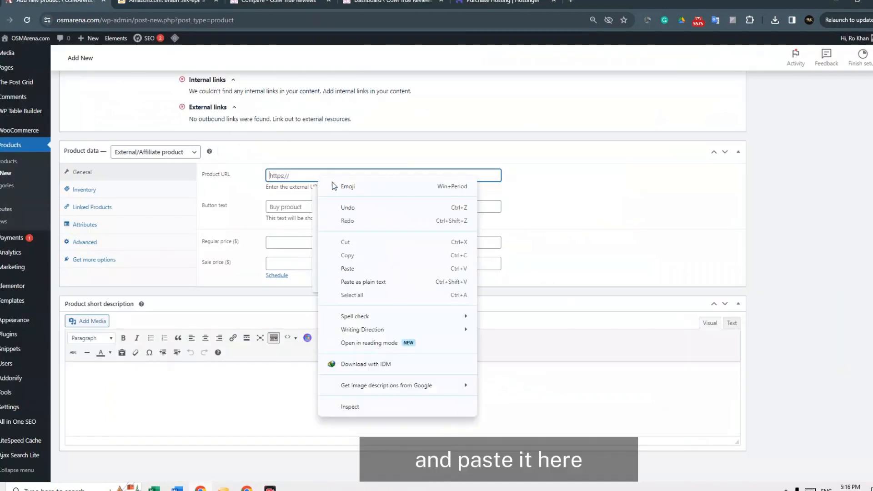
{"action": "left_click", "coordinate": [345, 267]}
Set the button text to "Check on Amazon" and enter Amazon's list price, 149.99, as the regular price
{"action": "left_click", "coordinate": [373, 211]}
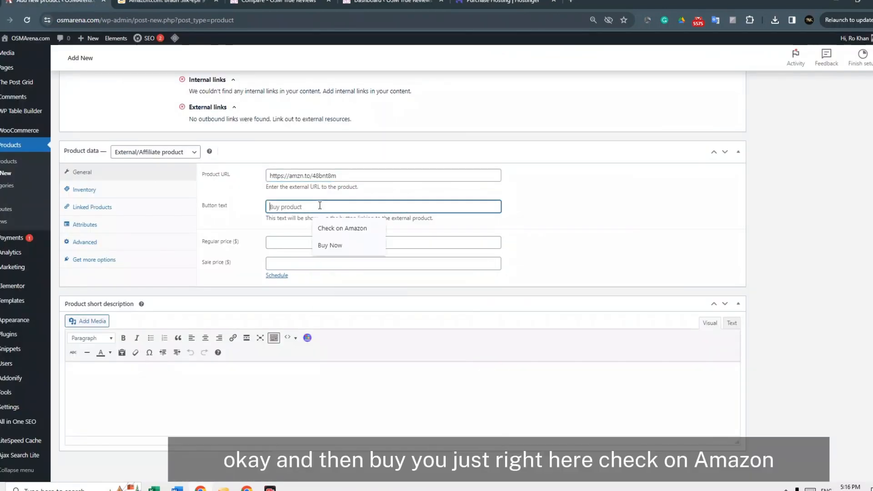
{"action": "left_click", "coordinate": [336, 226]}
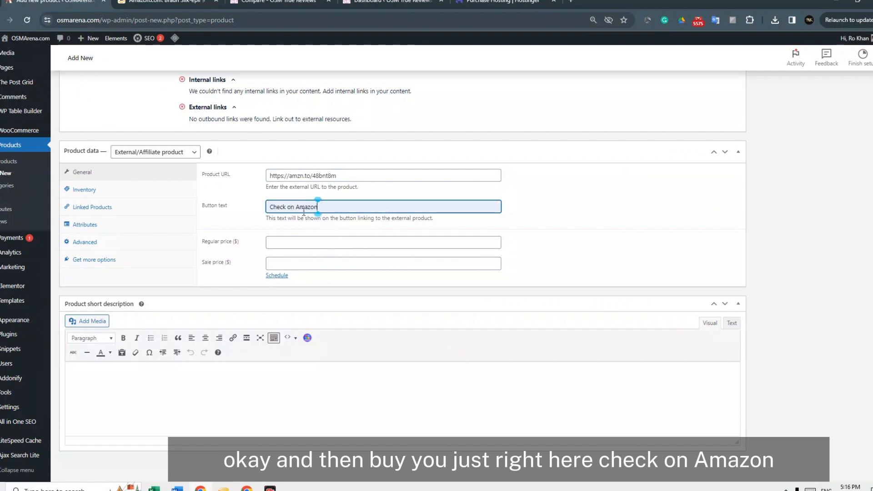
{"action": "left_click", "coordinate": [179, 2]}
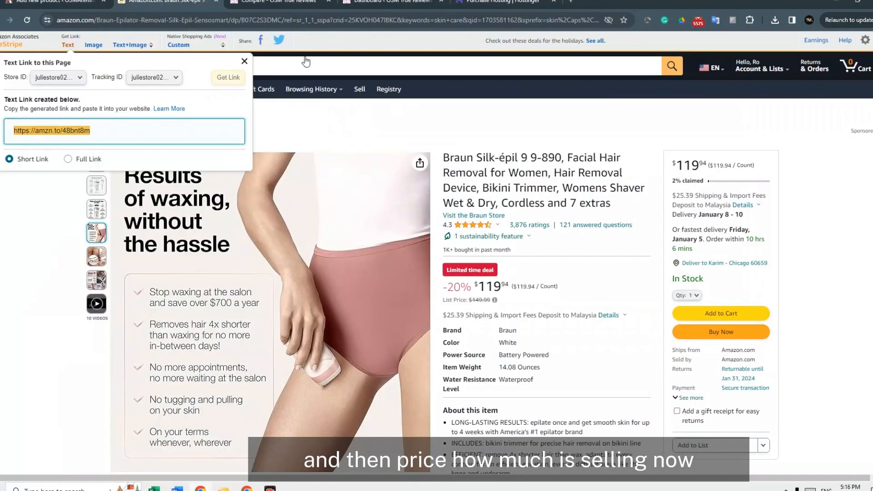
{"action": "left_click", "coordinate": [497, 304]}
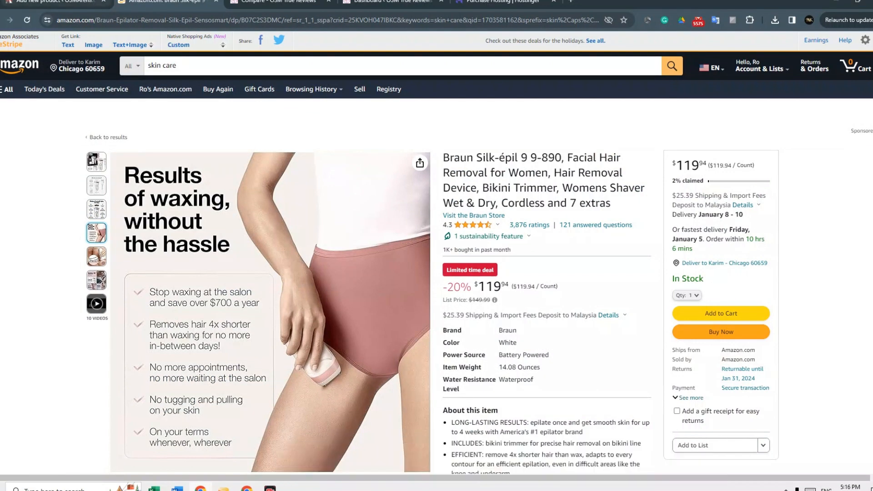
{"action": "left_click", "coordinate": [60, 3]}
{"action": "left_click", "coordinate": [290, 244]}
{"action": "type", "text": "1"}
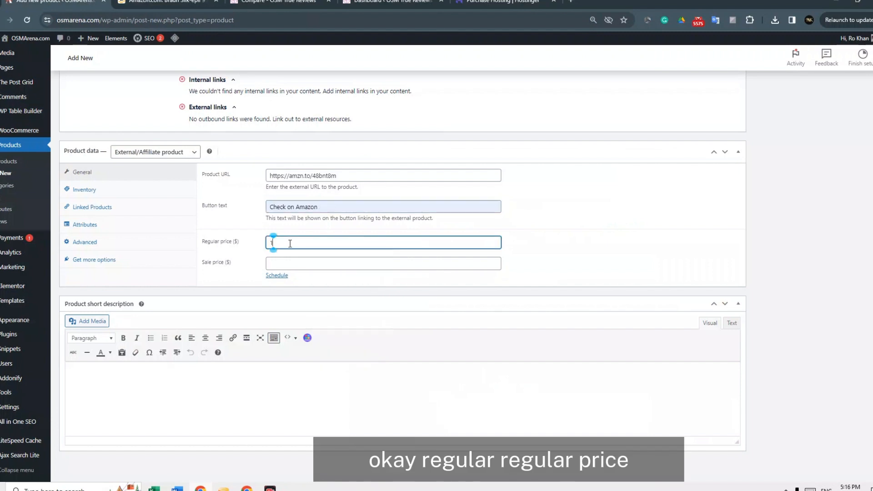
{"action": "type", "text": "49.99"}
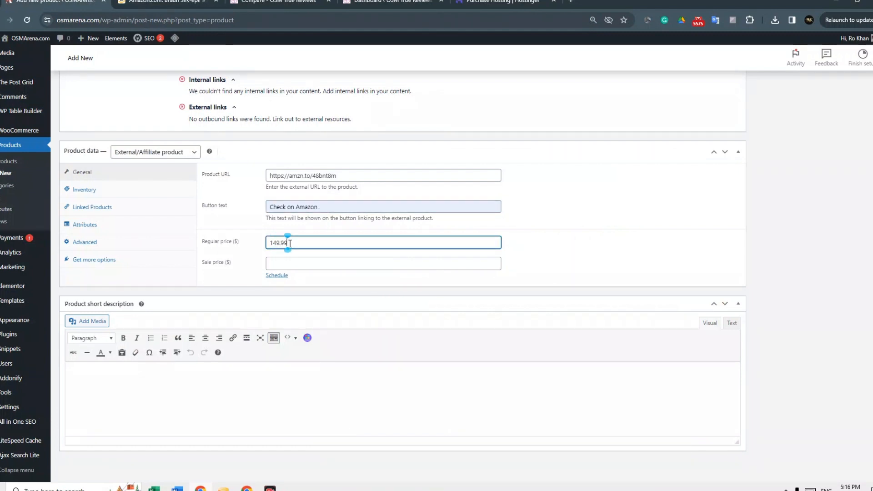
Check the discounted price on the Amazon listing and set the product's sale price to 119.94
{"action": "key", "text": "ctrl+Tab"}
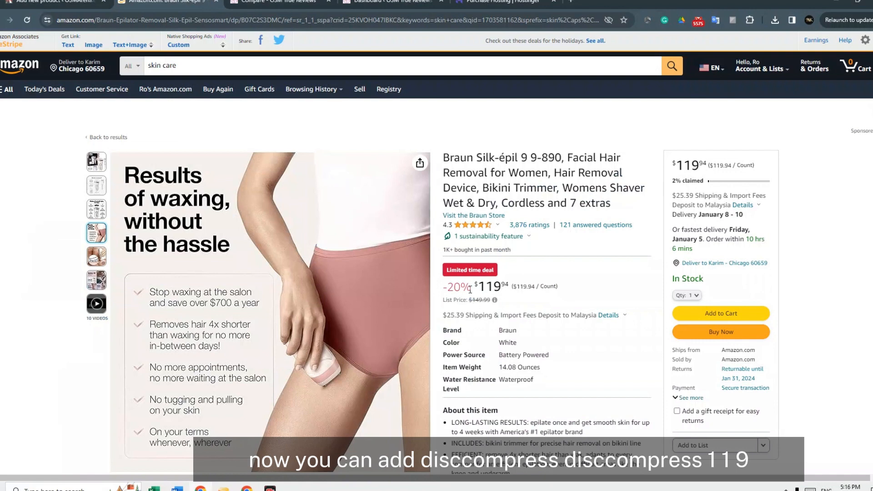
{"action": "key", "text": "ctrl+shift+Tab"}
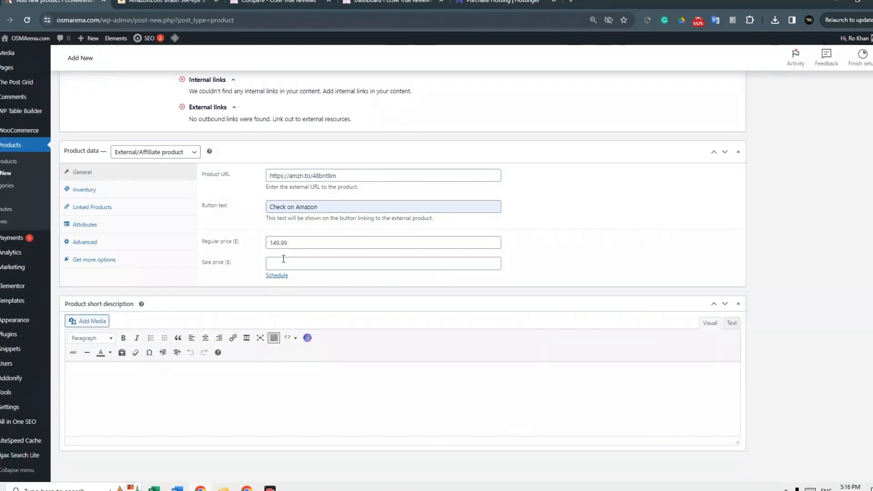
{"action": "left_click", "coordinate": [283, 259]}
{"action": "type", "text": "11.9."}
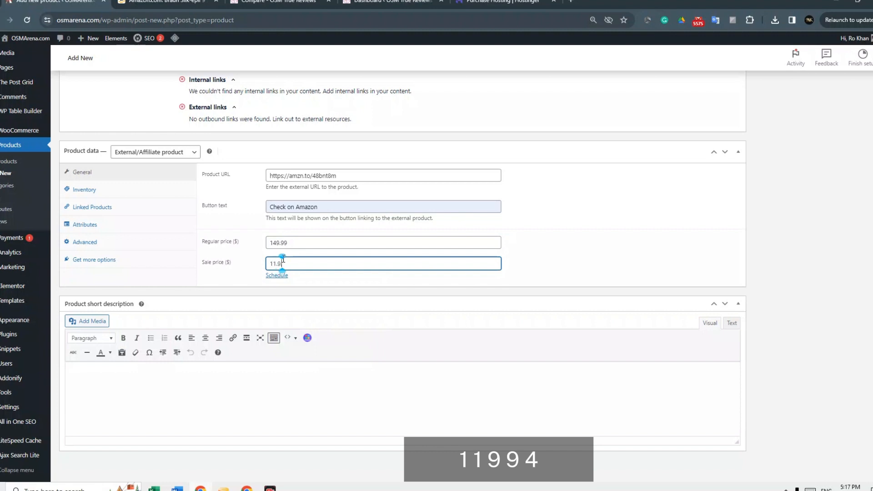
{"action": "type", "text": "94"}
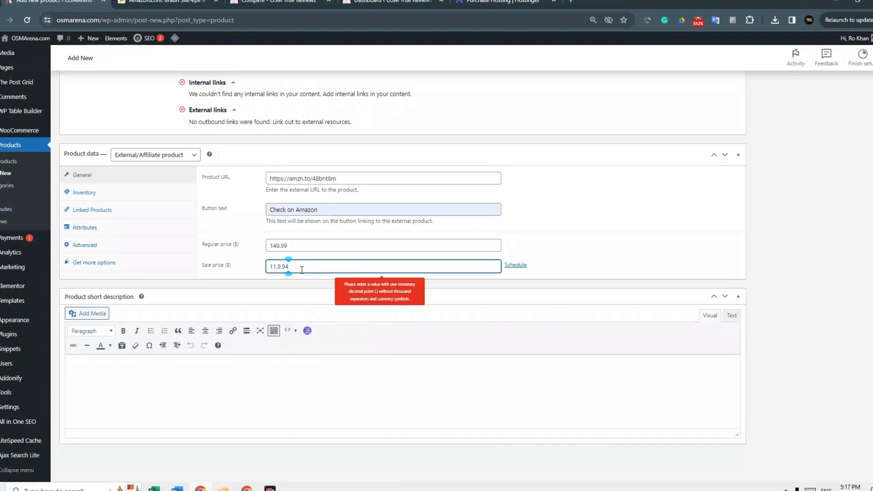
{"action": "key", "text": "BackSpace"}
{"action": "key", "text": "BackSpace"}
{"action": "key", "text": "BackSpace"}
{"action": "key", "text": "BackSpace"}
{"action": "key", "text": "BackSpace"}
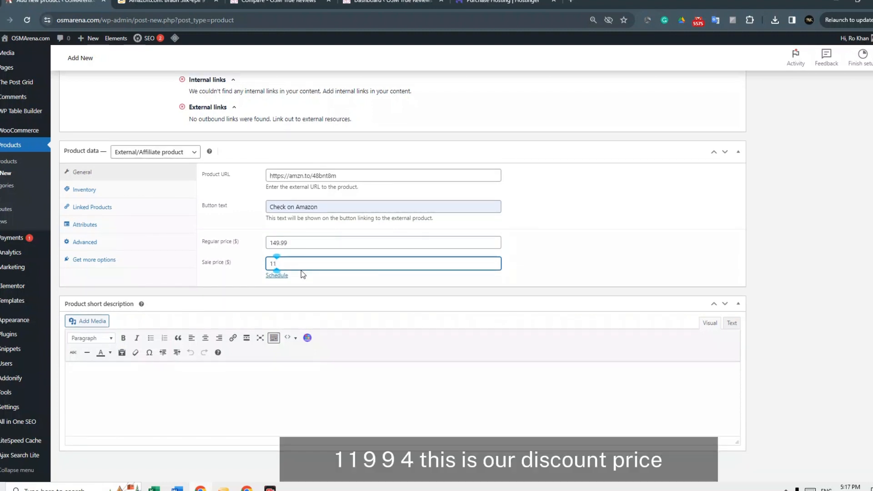
{"action": "type", "text": "9.94"}
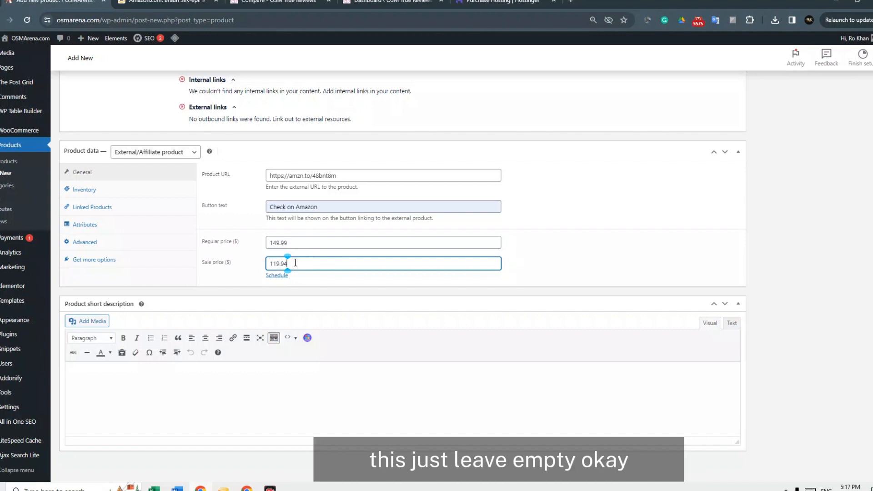
Try to set the product's SKU to 12 in the inventory data
{"action": "left_click", "coordinate": [124, 190]}
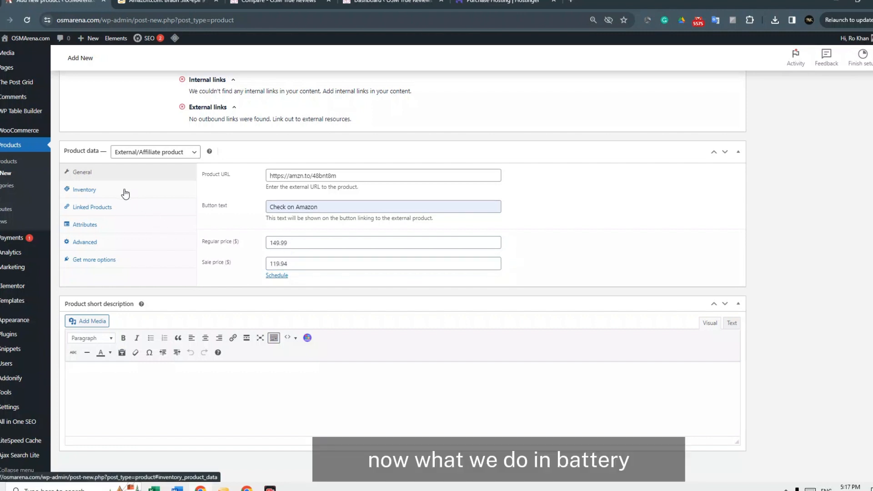
{"action": "left_click", "coordinate": [299, 180]}
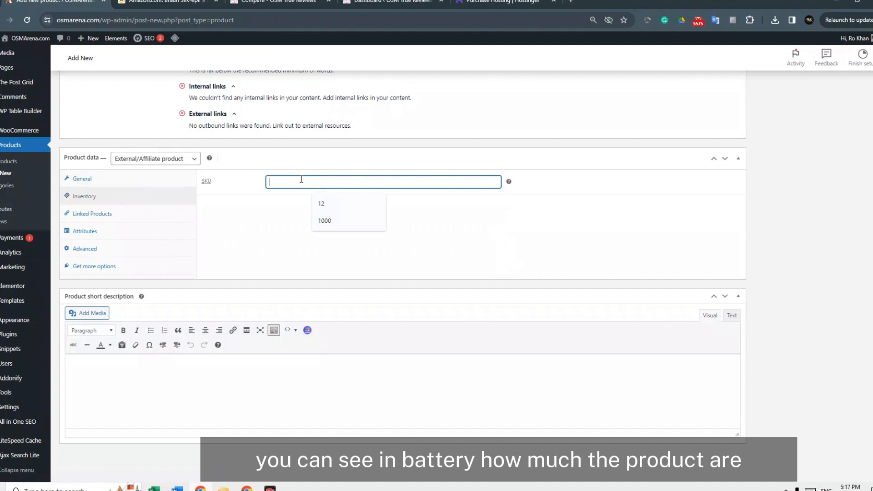
{"action": "left_click", "coordinate": [322, 205]}
{"action": "left_click", "coordinate": [132, 217]}
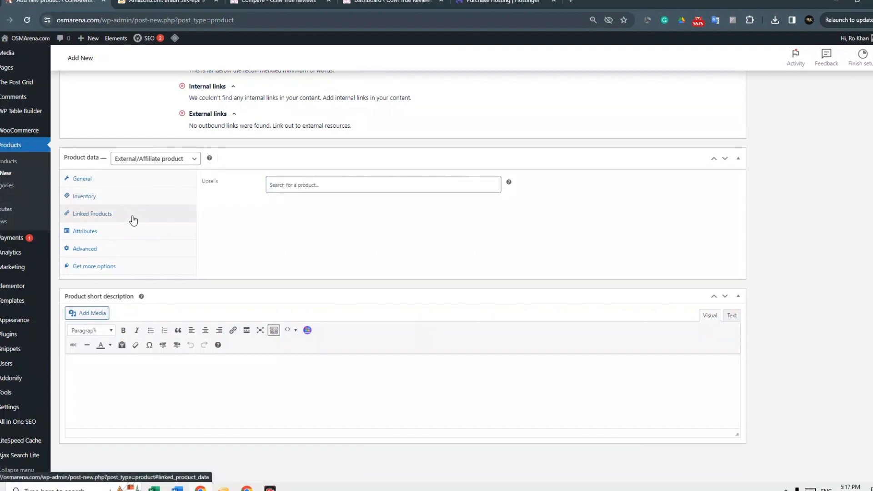
{"action": "left_click", "coordinate": [311, 185]}
{"action": "left_click", "coordinate": [278, 2]}
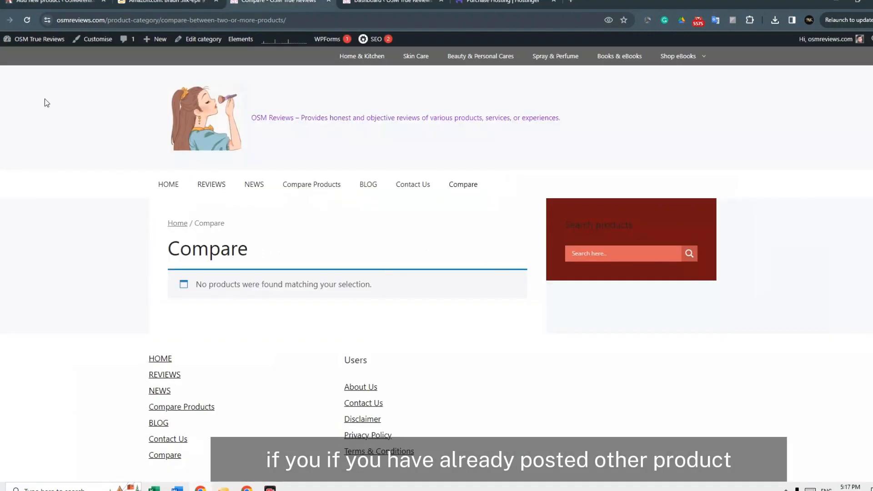
{"action": "left_click", "coordinate": [72, 3]}
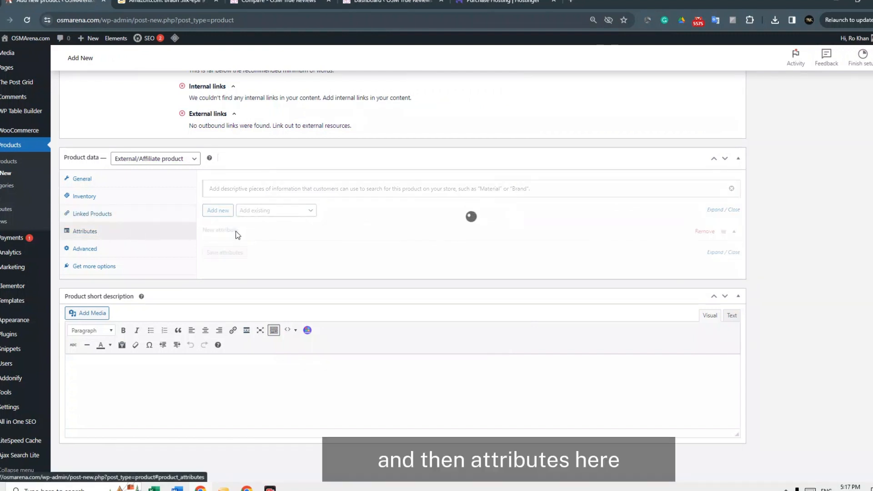
Name the new product attribute "Going offer", give it the value 20% as on the Amazon listing, and save the attributes
{"action": "left_click", "coordinate": [229, 262]}
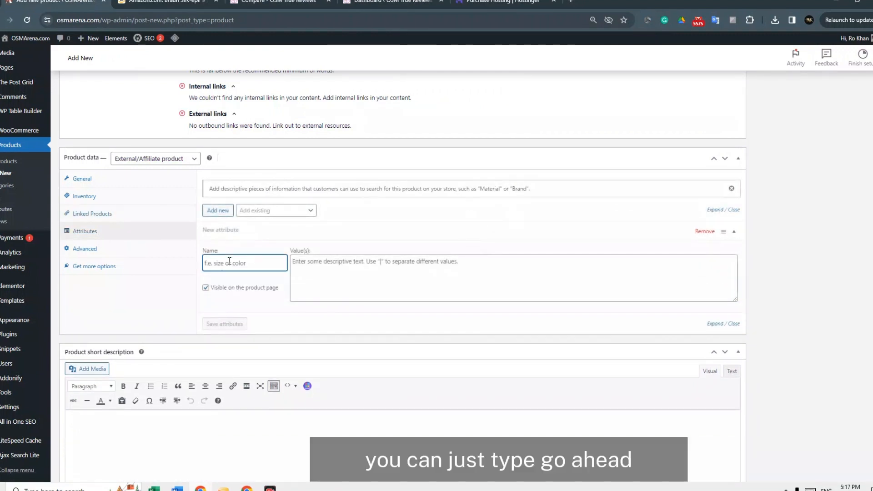
{"action": "type", "text": "Going o"}
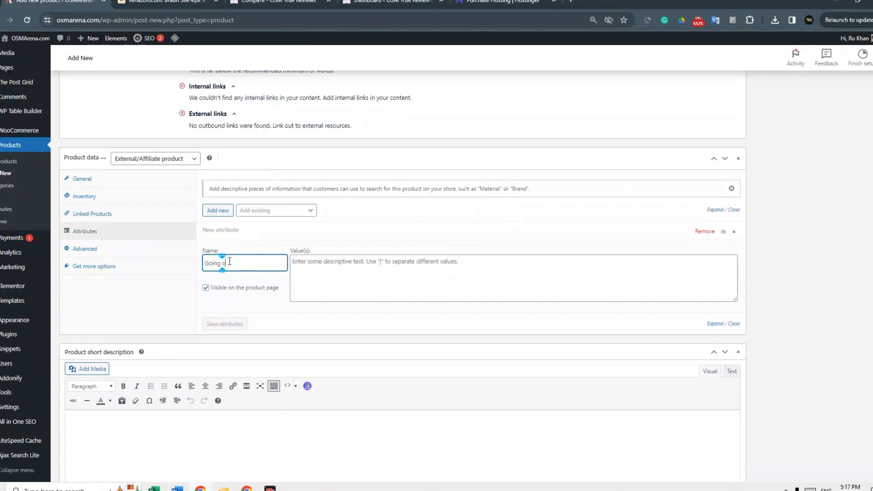
{"action": "type", "text": "ffer"}
{"action": "left_click", "coordinate": [338, 269]}
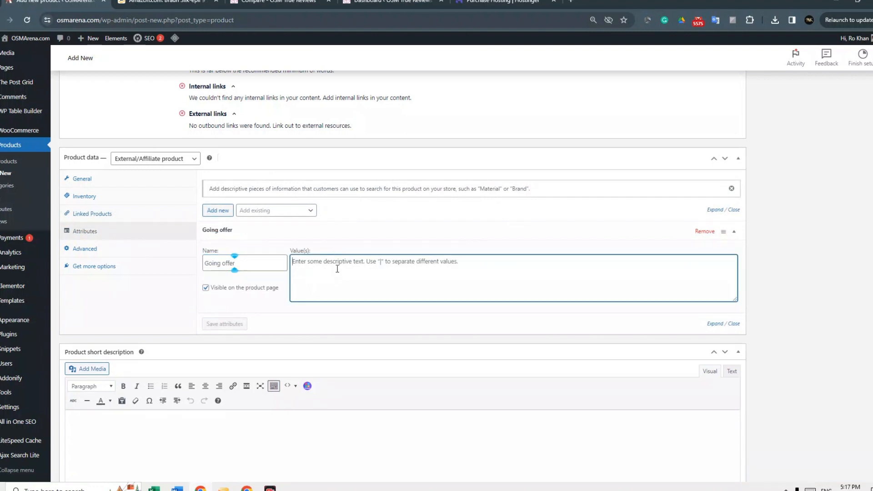
{"action": "type", "text": "20"}
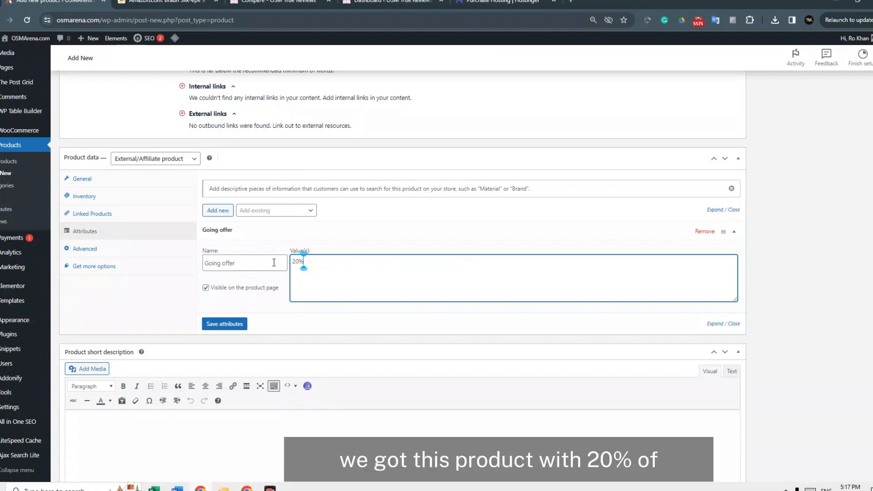
{"action": "left_click", "coordinate": [173, 2]}
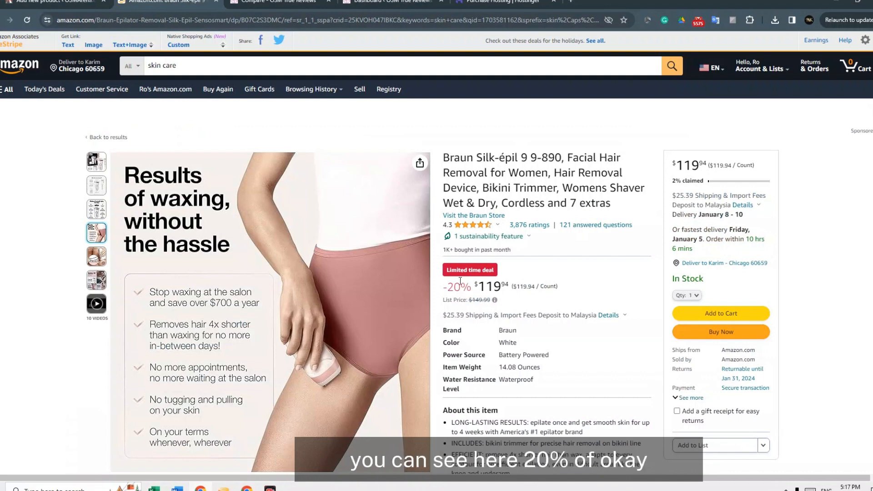
{"action": "left_click", "coordinate": [47, 1]}
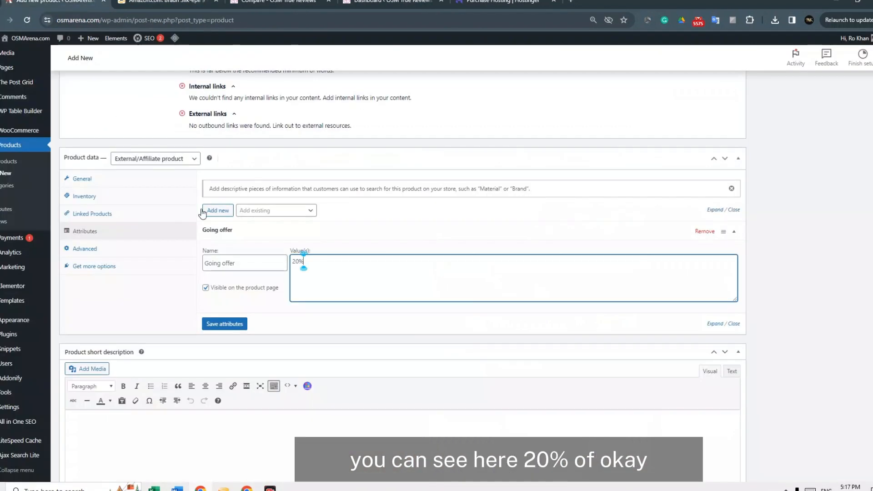
{"action": "left_click", "coordinate": [223, 325]}
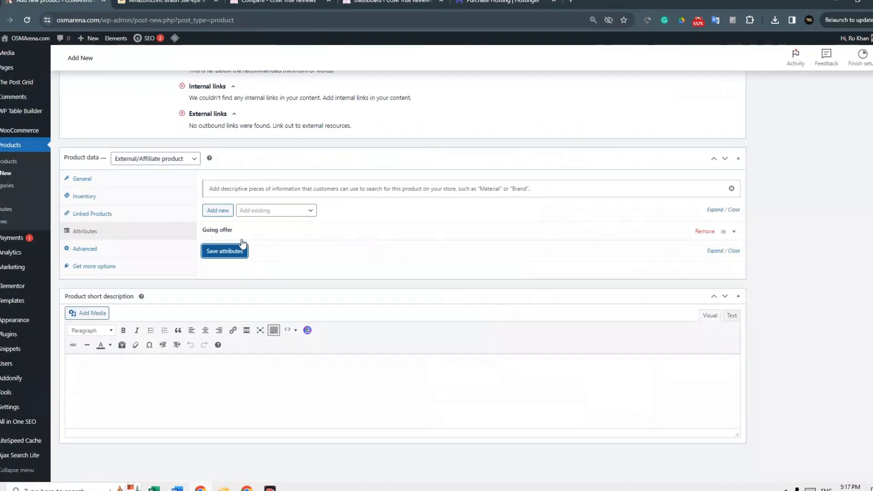
Copy the specification table from Brand to Water Resistance Level on the Amazon listing and paste it into the product short description
{"action": "left_click", "coordinate": [102, 373]}
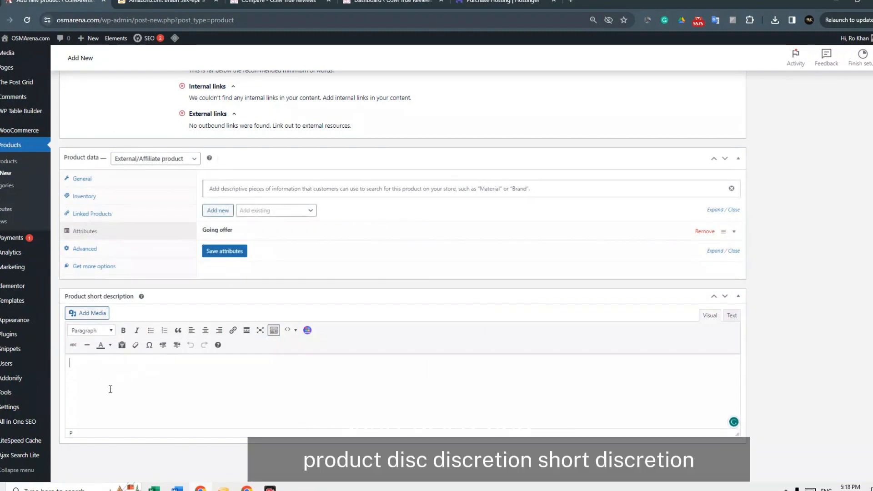
{"action": "left_click", "coordinate": [181, 2]}
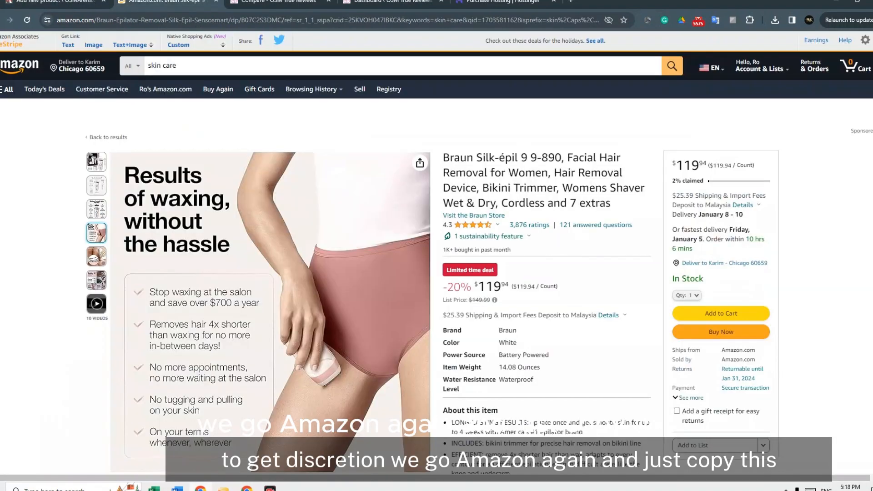
{"action": "scroll", "coordinate": [482, 226], "scroll_direction": "down", "scroll_amount": 2}
{"action": "left_click_drag", "start_coordinate": [445, 238], "coordinate": [546, 290]}
{"action": "right_click", "coordinate": [536, 271]}
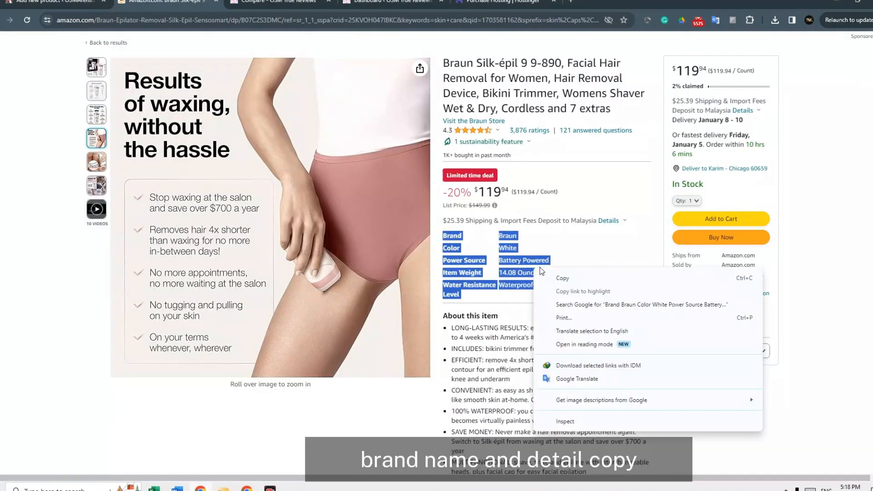
{"action": "left_click", "coordinate": [555, 277]}
{"action": "left_click", "coordinate": [55, 2]}
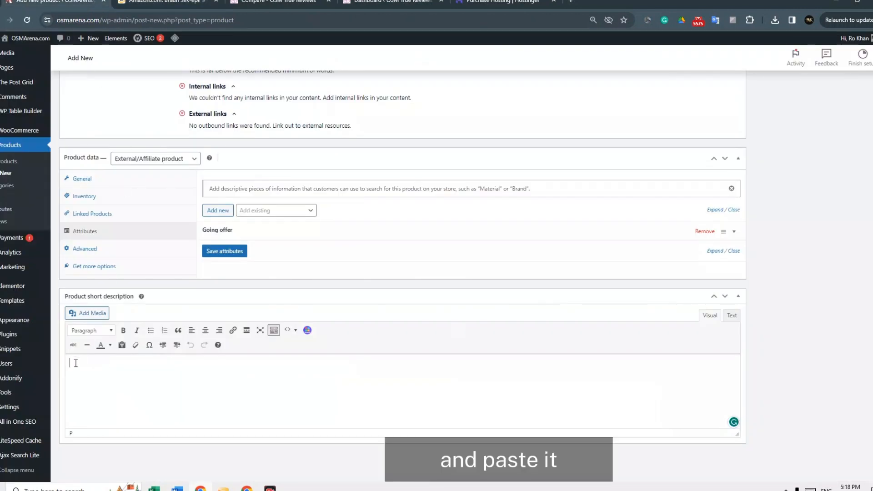
{"action": "right_click", "coordinate": [76, 364]}
{"action": "left_click", "coordinate": [117, 215]}
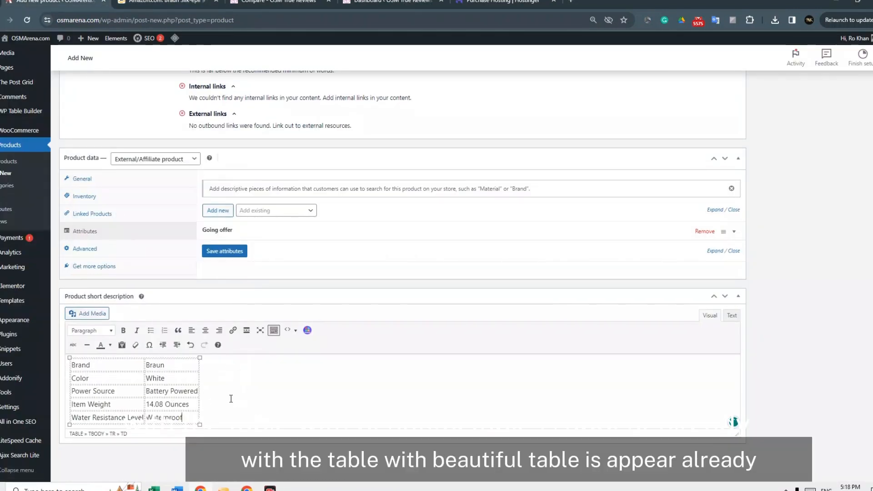
Review the completed product form, including the title, description, image, product data and short description
{"action": "scroll", "coordinate": [328, 340], "scroll_direction": "up", "scroll_amount": 1}
{"action": "scroll", "coordinate": [336, 338], "scroll_direction": "down", "scroll_amount": 1}
{"action": "scroll", "coordinate": [337, 338], "scroll_direction": "up", "scroll_amount": 5}
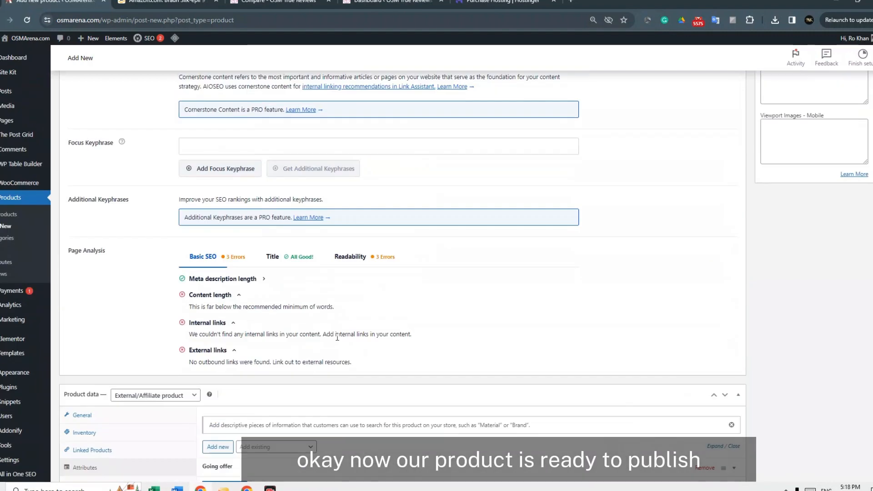
{"action": "scroll", "coordinate": [337, 338], "scroll_direction": "up", "scroll_amount": 12}
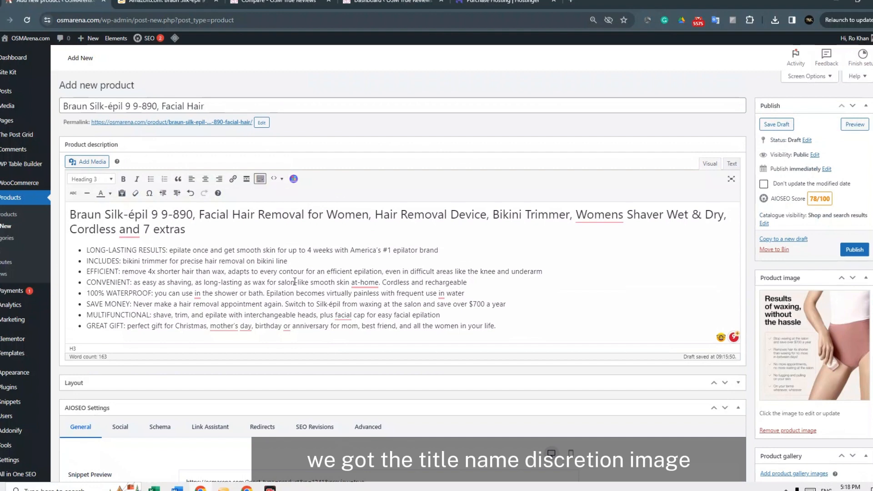
{"action": "scroll", "coordinate": [295, 282], "scroll_direction": "down", "scroll_amount": 12}
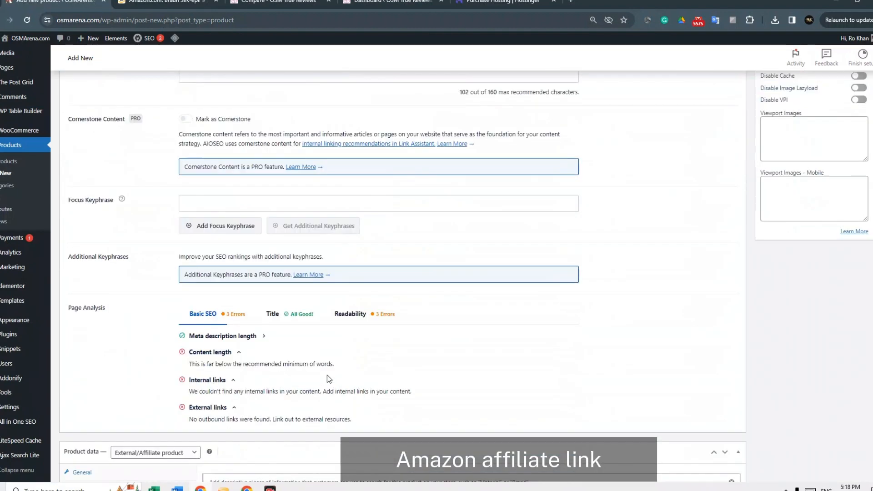
{"action": "scroll", "coordinate": [327, 376], "scroll_direction": "down", "scroll_amount": 6}
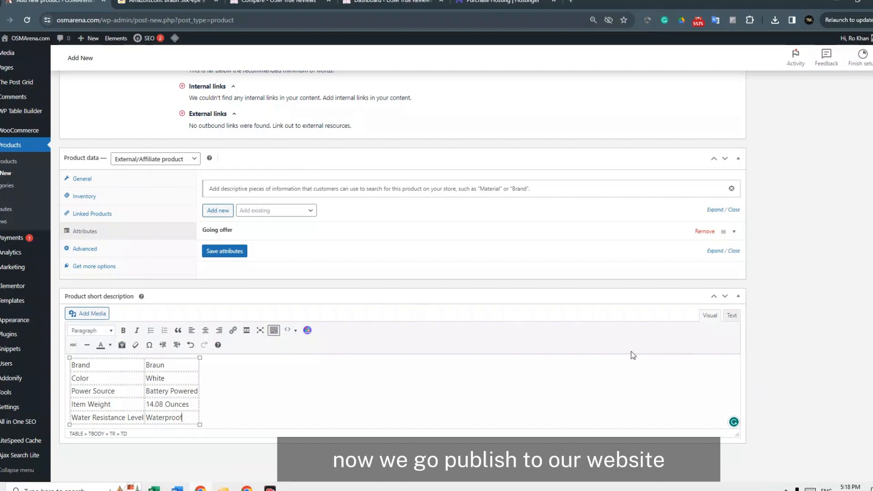
{"action": "scroll", "coordinate": [382, 334], "scroll_direction": "up", "scroll_amount": 18}
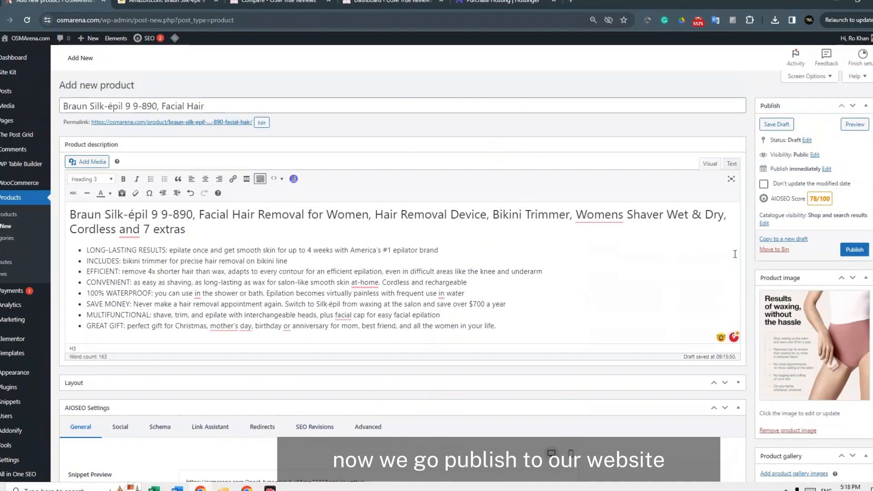
Assign the product to the COMPARE category and publish it
{"action": "scroll", "coordinate": [689, 236], "scroll_direction": "down", "scroll_amount": 5}
{"action": "scroll", "coordinate": [689, 236], "scroll_direction": "down", "scroll_amount": 5}
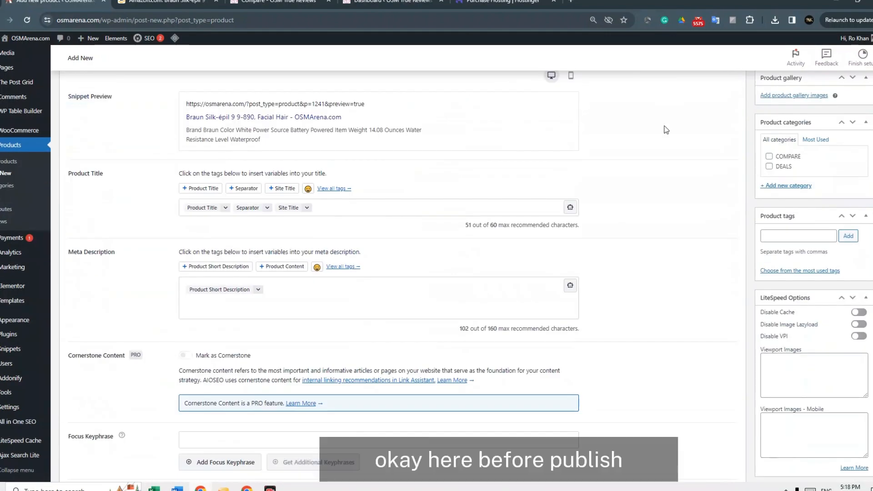
{"action": "left_click", "coordinate": [770, 158]}
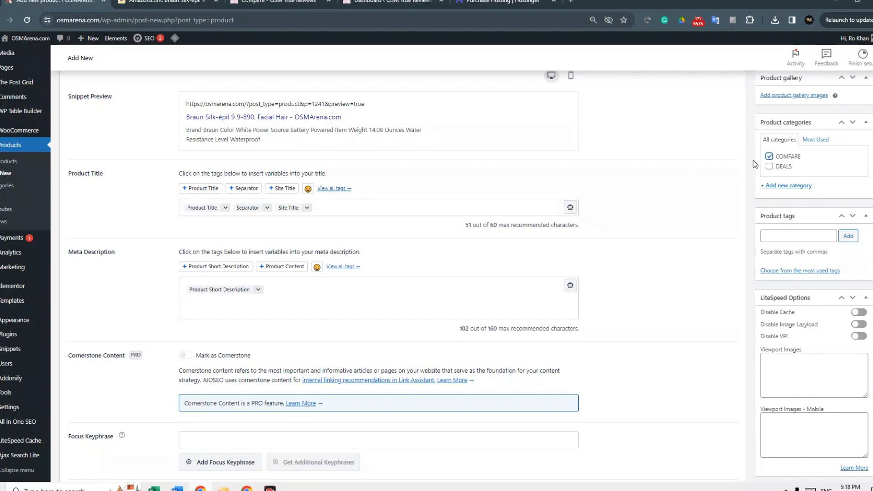
{"action": "scroll", "coordinate": [809, 336], "scroll_direction": "down", "scroll_amount": 3}
{"action": "scroll", "coordinate": [809, 335], "scroll_direction": "up", "scroll_amount": 4}
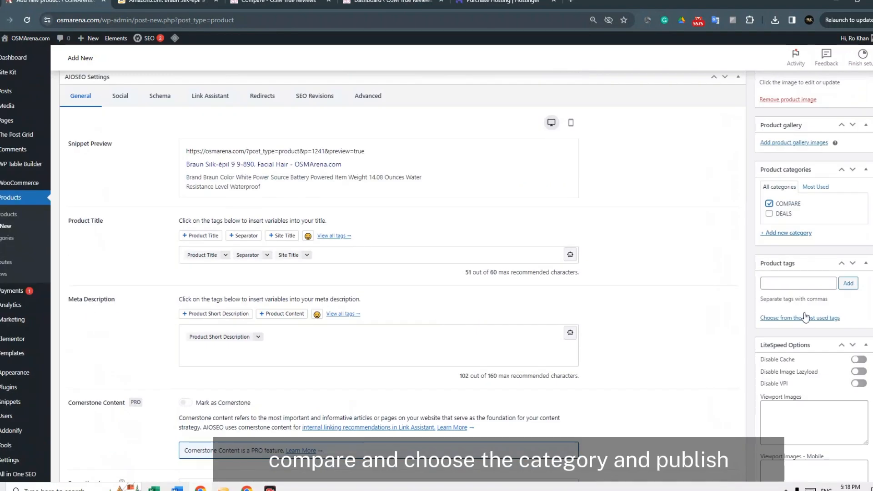
{"action": "scroll", "coordinate": [779, 197], "scroll_direction": "up", "scroll_amount": 6}
{"action": "left_click", "coordinate": [857, 201]}
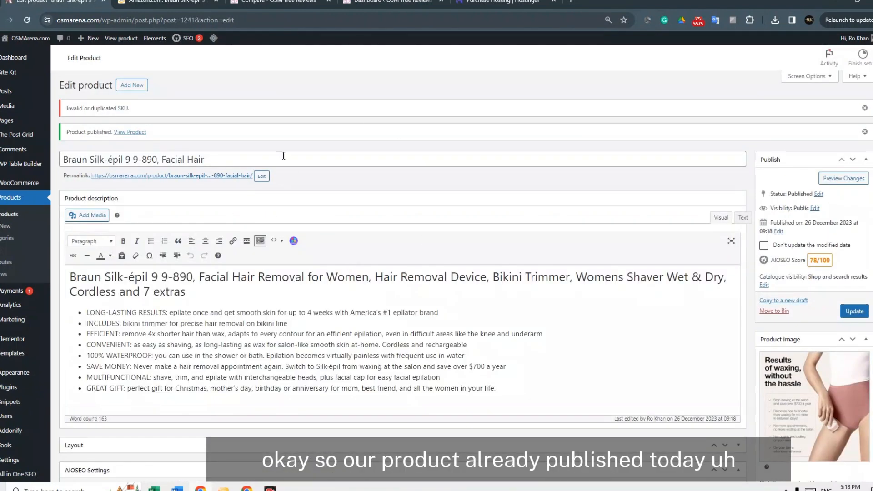
Open the Compare category page on the OSM Reviews site to check its product listing
{"action": "left_click", "coordinate": [267, 2]}
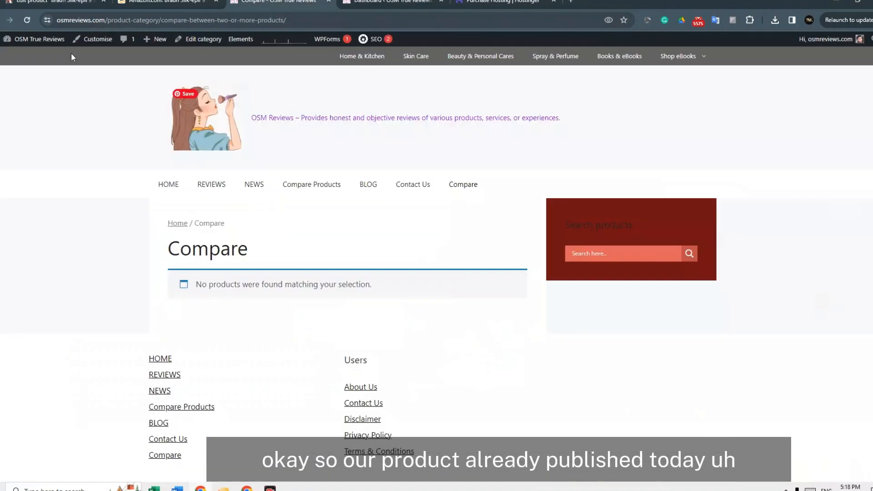
{"action": "left_click", "coordinate": [462, 186]}
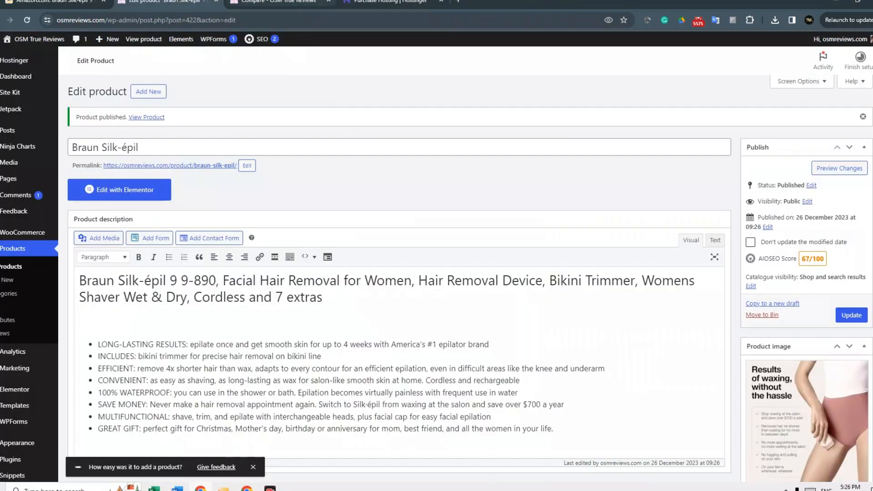
{"action": "left_click", "coordinate": [278, 2]}
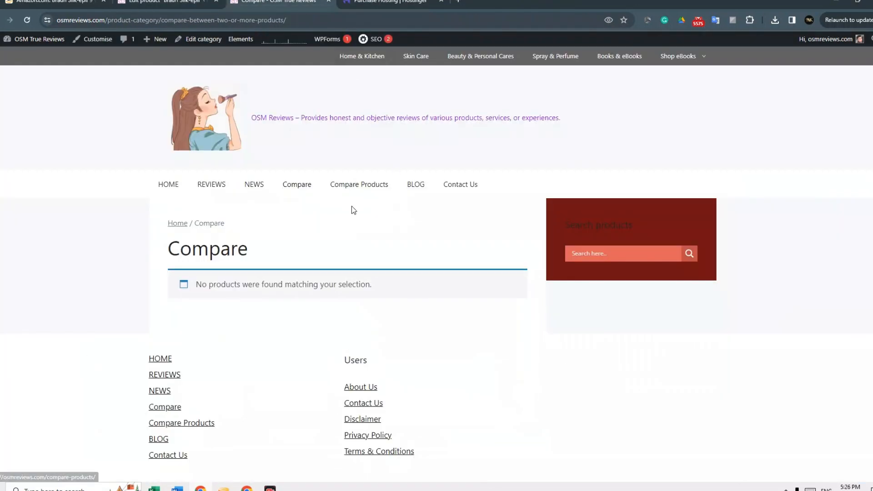
Reload the Compare category page, open the Braun Silk-épil product and review its specification table and description
{"action": "key", "text": "F5"}
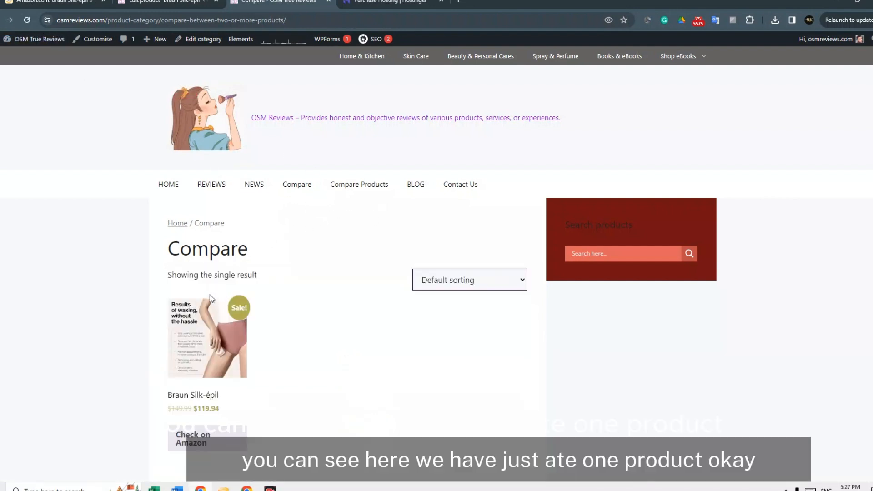
{"action": "scroll", "coordinate": [209, 295], "scroll_direction": "down", "scroll_amount": 1}
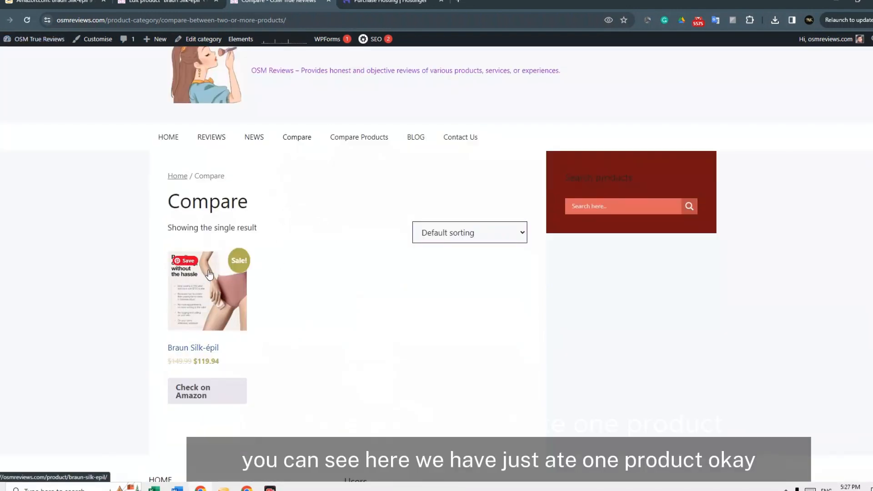
{"action": "scroll", "coordinate": [208, 292], "scroll_direction": "down", "scroll_amount": 2}
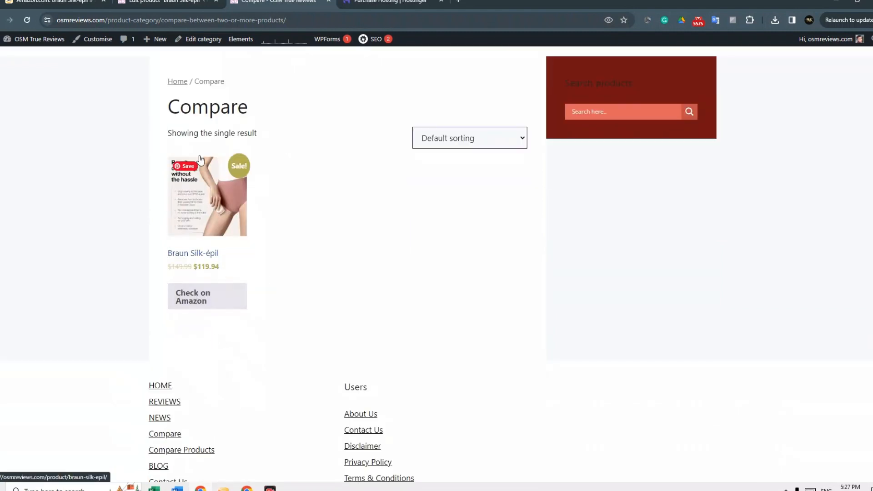
{"action": "left_click", "coordinate": [221, 206]}
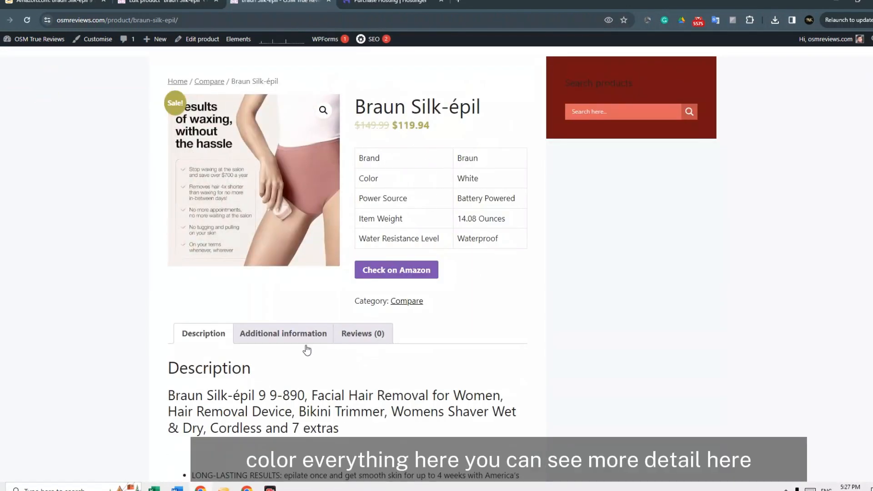
{"action": "scroll", "coordinate": [307, 350], "scroll_direction": "down", "scroll_amount": 7}
{"action": "scroll", "coordinate": [243, 245], "scroll_direction": "up", "scroll_amount": 10}
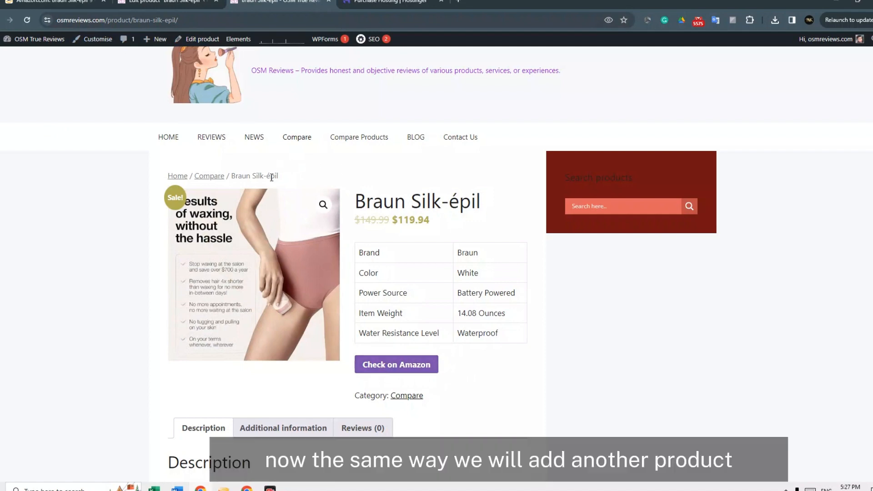
Start a blank new product in the WordPress admin and return to the Amazon listing
{"action": "left_click", "coordinate": [165, 2]}
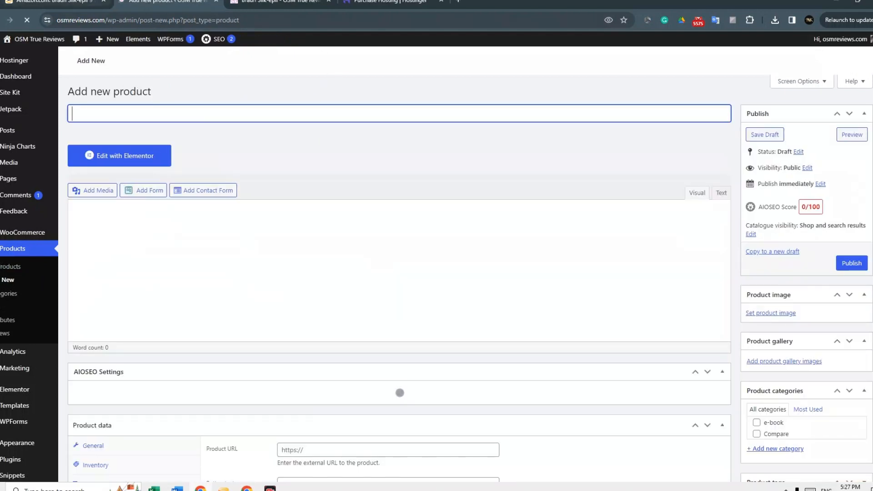
{"action": "left_click", "coordinate": [69, 2]}
{"action": "scroll", "coordinate": [271, 261], "scroll_direction": "down", "scroll_amount": 15}
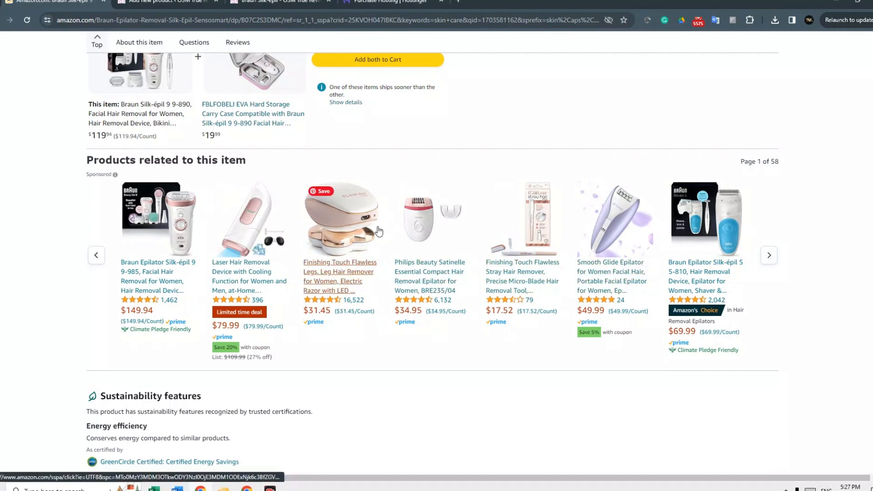
{"action": "scroll", "coordinate": [444, 181], "scroll_direction": "down", "scroll_amount": 4}
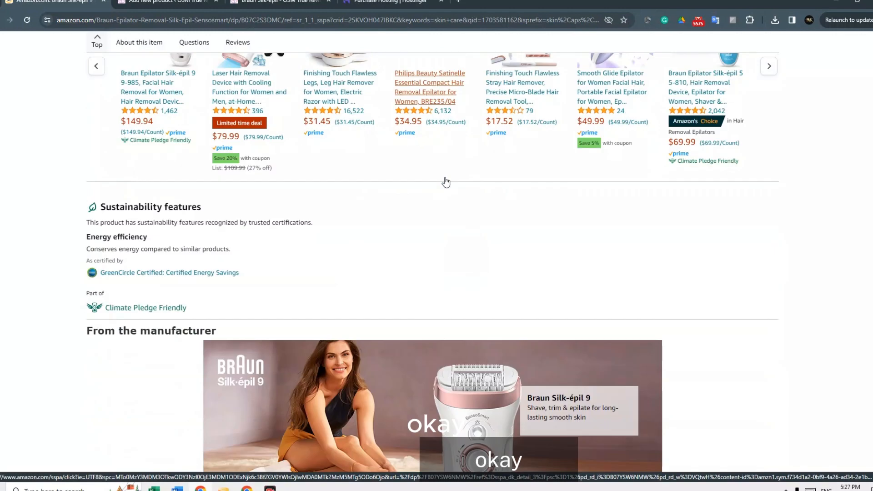
{"action": "scroll", "coordinate": [445, 178], "scroll_direction": "up", "scroll_amount": 4}
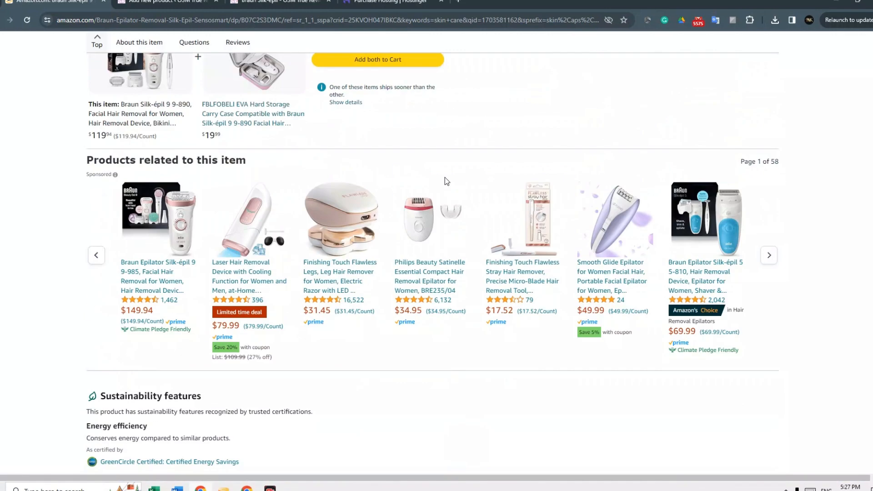
{"action": "left_click", "coordinate": [628, 240]}
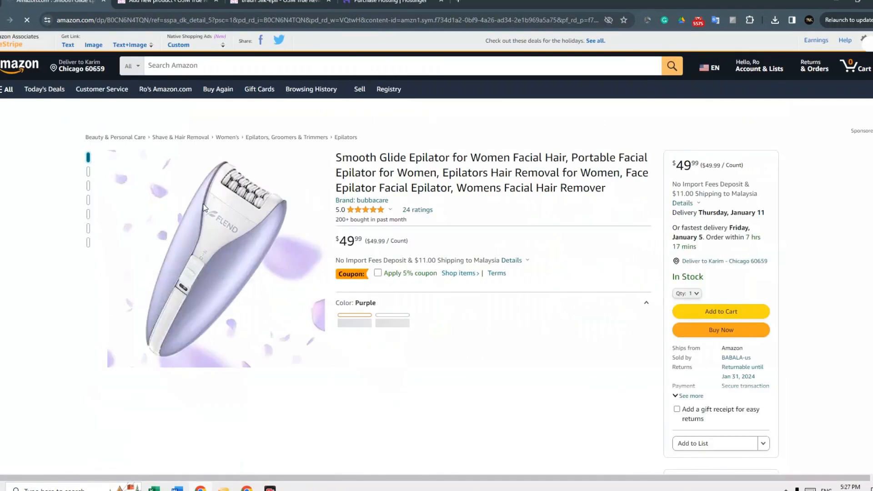
{"action": "right_click", "coordinate": [198, 242]}
{"action": "left_click", "coordinate": [243, 264]}
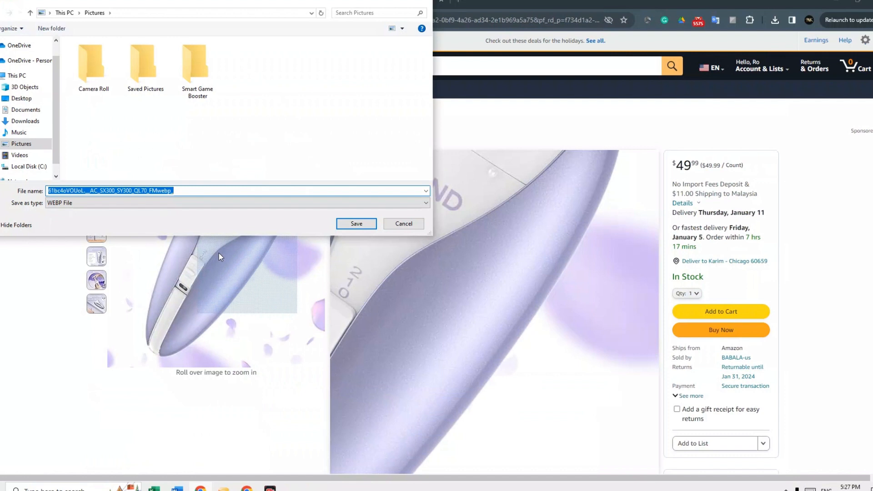
{"action": "type", "text": "removal"}
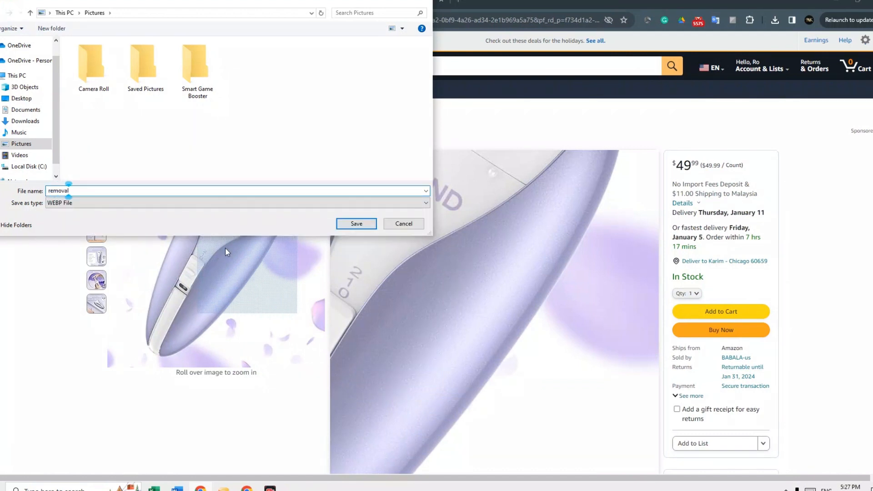
{"action": "left_click", "coordinate": [423, 1]}
Open the Braun Silk-épil 9 9-890 listing from the related products and save its main image to Pictures as removal
{"action": "scroll", "coordinate": [363, 236], "scroll_direction": "down", "scroll_amount": 10}
{"action": "scroll", "coordinate": [363, 236], "scroll_direction": "down", "scroll_amount": 5}
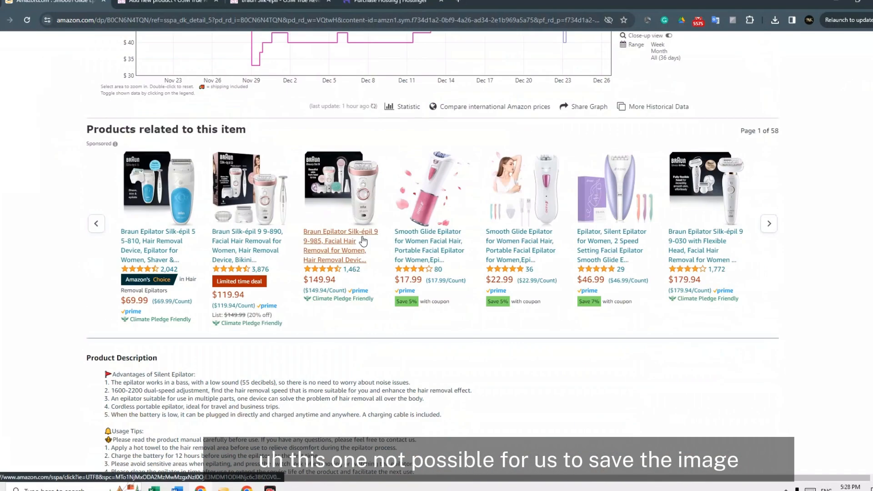
{"action": "left_click", "coordinate": [266, 189]}
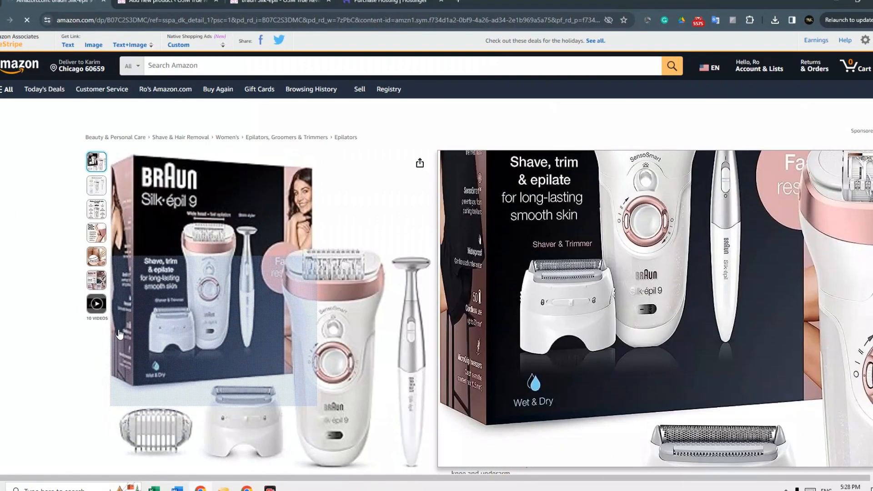
{"action": "right_click", "coordinate": [222, 257]}
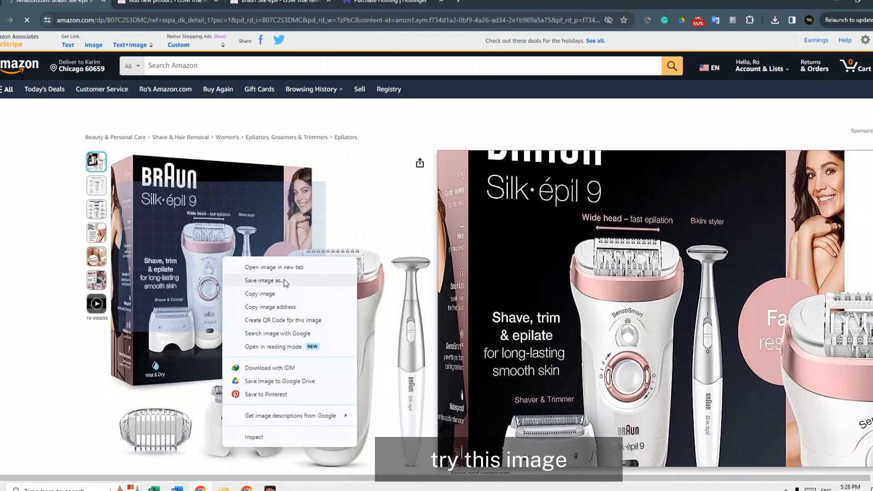
{"action": "left_click", "coordinate": [284, 279]}
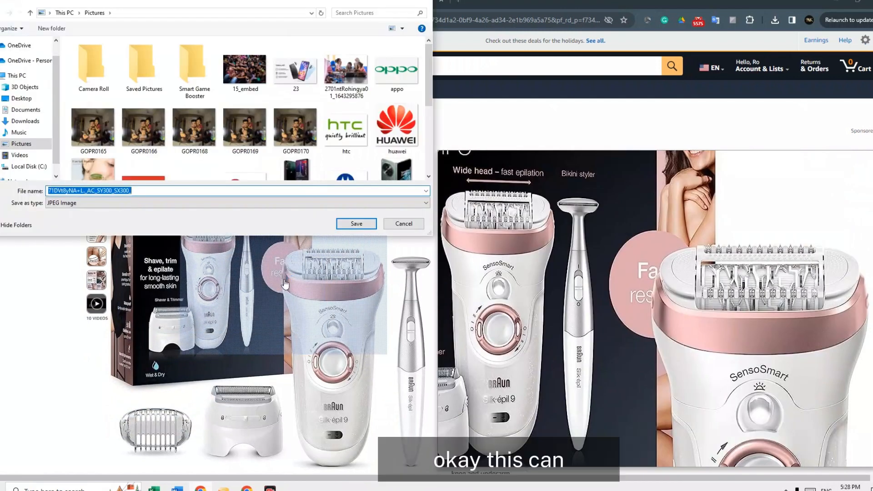
{"action": "type", "text": "removal"}
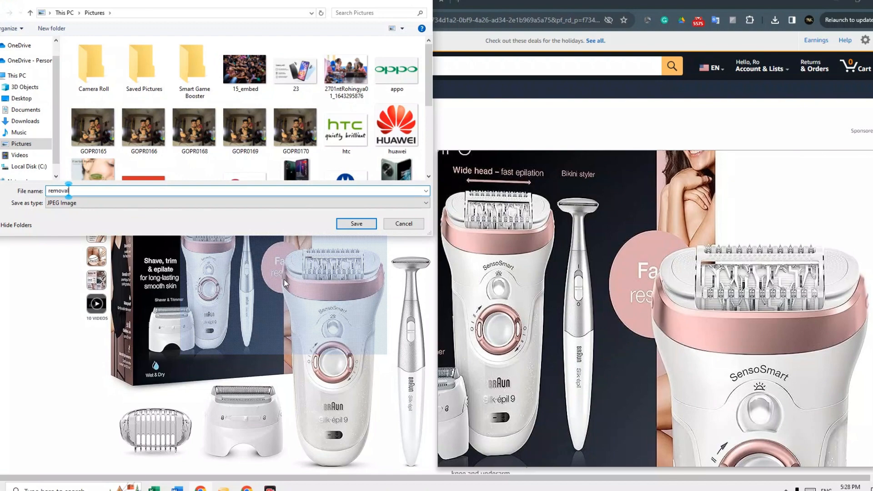
{"action": "key", "text": "Return"}
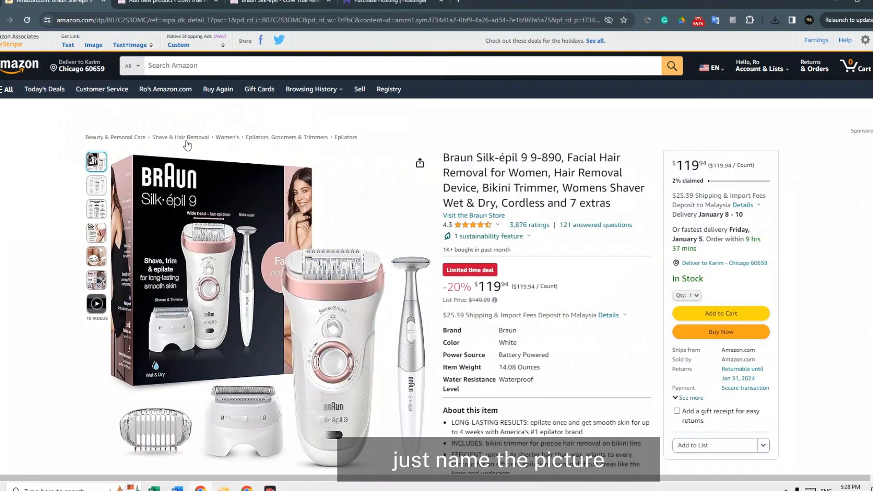
Copy the full Braun Silk-épil 9 9-890 title from the Amazon listing and paste it into the new product's description
{"action": "left_click_drag", "start_coordinate": [443, 156], "coordinate": [497, 155]}
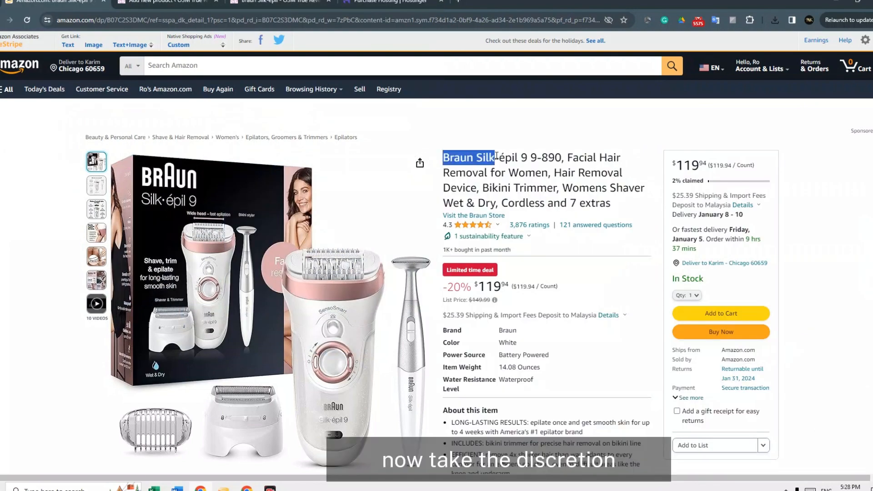
{"action": "right_click", "coordinate": [498, 157]}
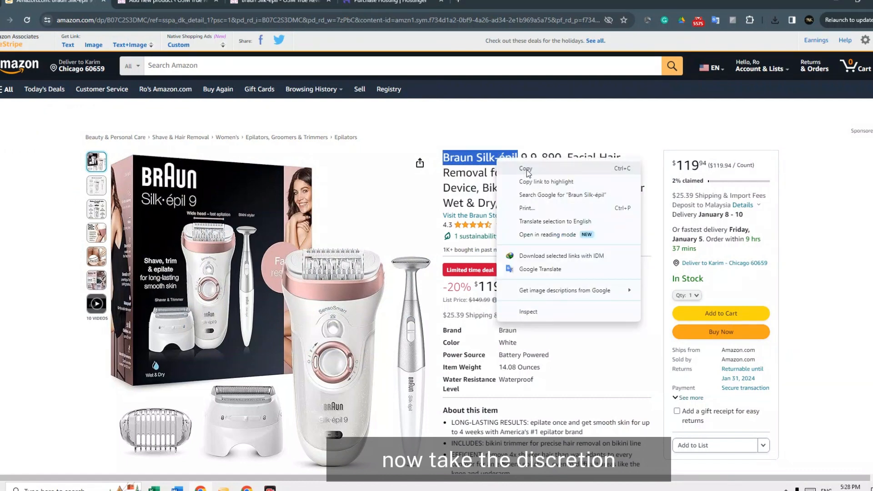
{"action": "left_click_drag", "start_coordinate": [443, 157], "coordinate": [626, 207]}
{"action": "right_click", "coordinate": [562, 181]}
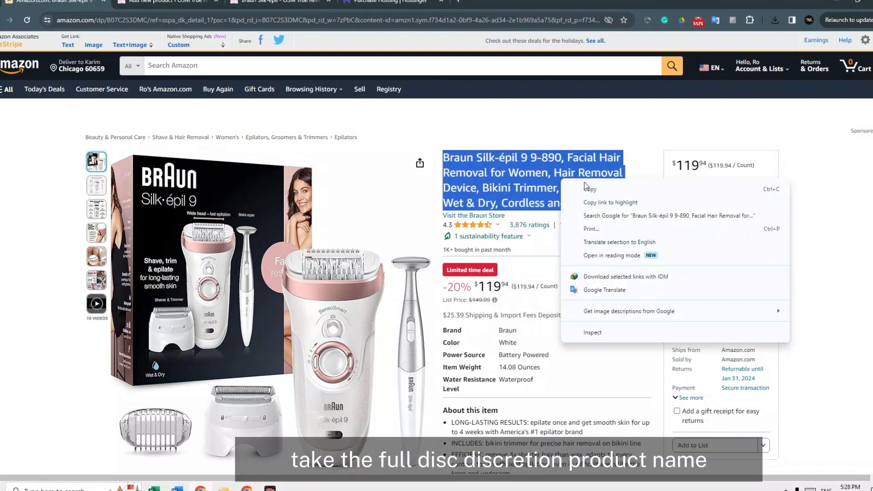
{"action": "left_click", "coordinate": [586, 185]}
{"action": "left_click", "coordinate": [150, 2]}
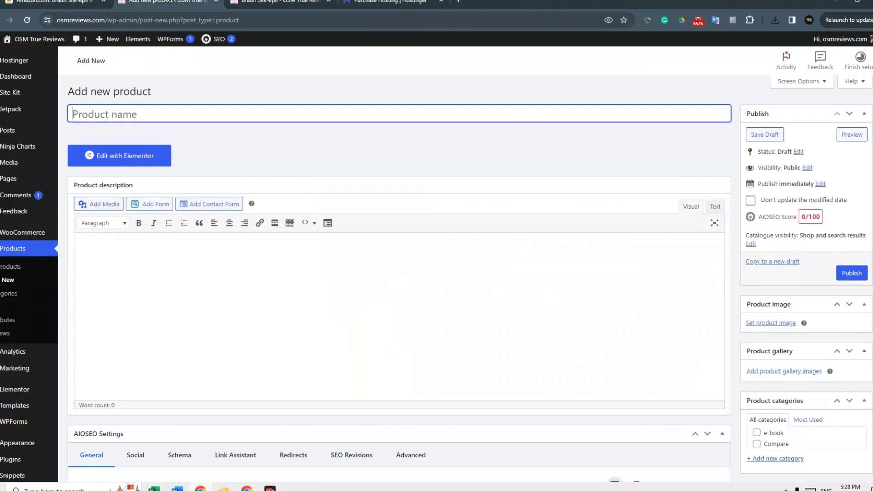
{"action": "left_click", "coordinate": [101, 236]}
{"action": "right_click", "coordinate": [99, 236]}
{"action": "left_click", "coordinate": [94, 238]}
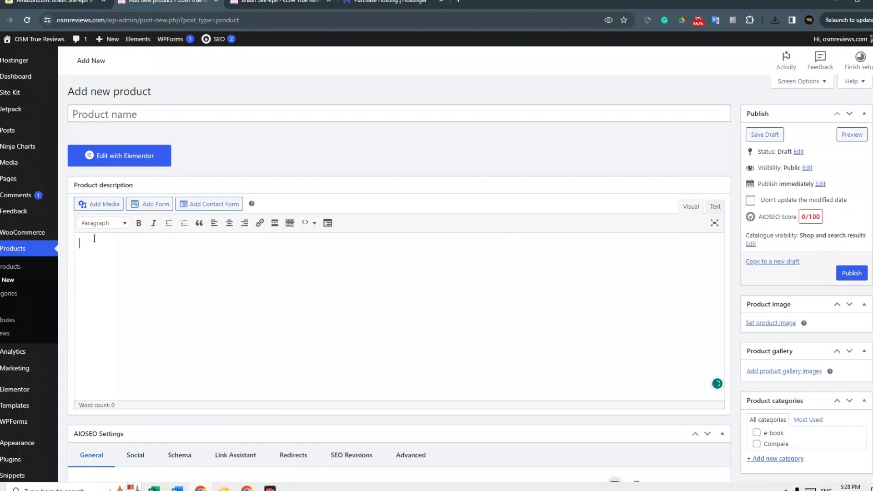
{"action": "right_click", "coordinate": [88, 238]}
{"action": "left_click", "coordinate": [127, 326]}
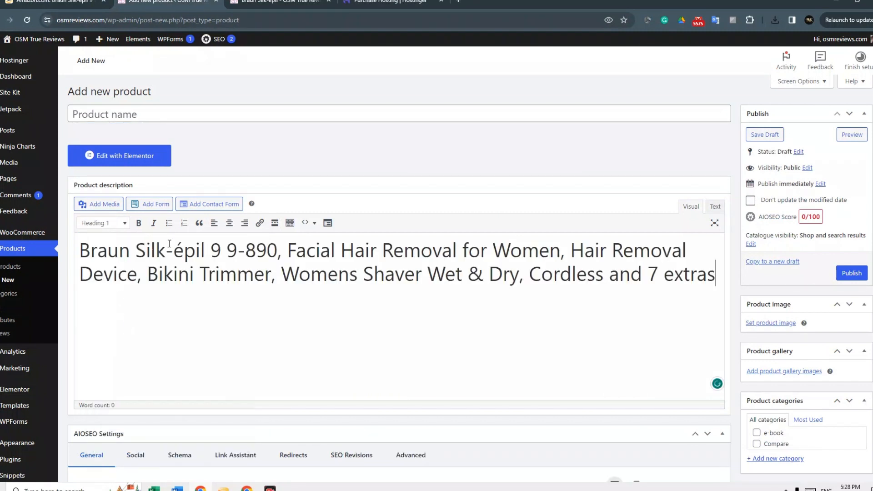
Copy "Braun Silk-épil" from the description into the product name and format the description title as a smaller heading
{"action": "left_click_drag", "start_coordinate": [206, 252], "coordinate": [87, 246]}
{"action": "right_click", "coordinate": [93, 247]}
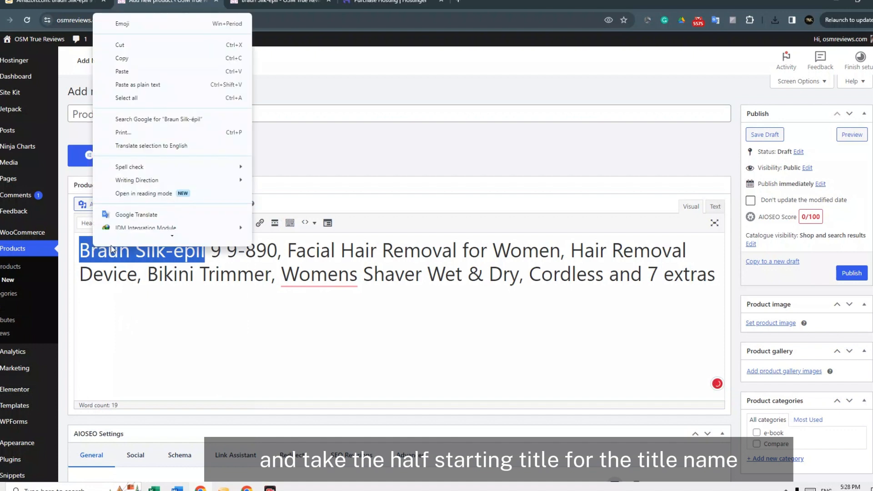
{"action": "left_click", "coordinate": [129, 77]}
{"action": "left_click", "coordinate": [84, 118]}
{"action": "right_click", "coordinate": [85, 118]}
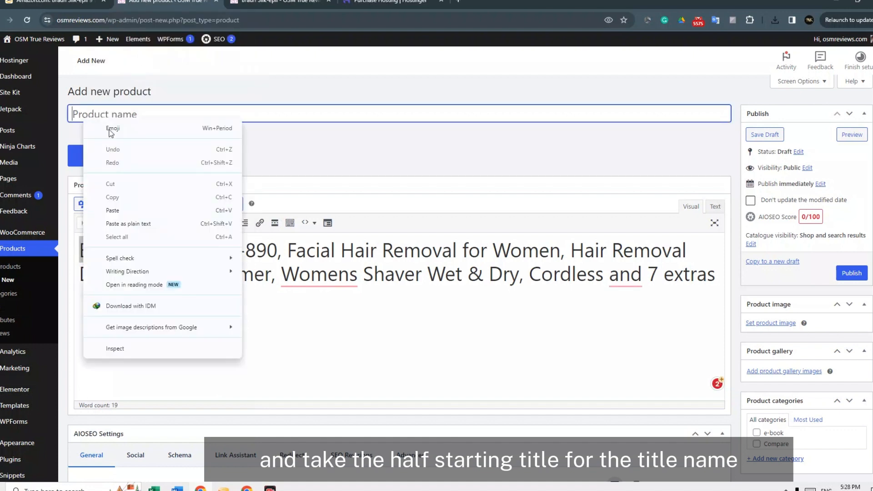
{"action": "left_click", "coordinate": [131, 208]}
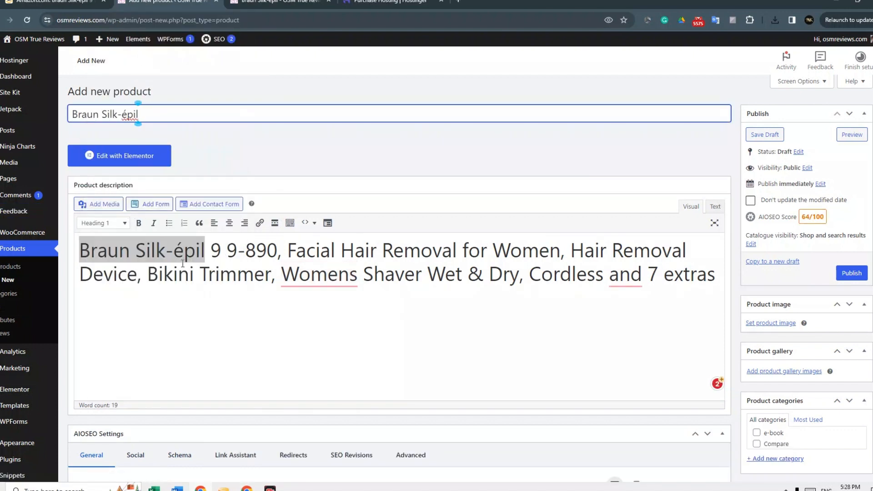
{"action": "left_click", "coordinate": [121, 223]}
{"action": "left_click", "coordinate": [141, 305]}
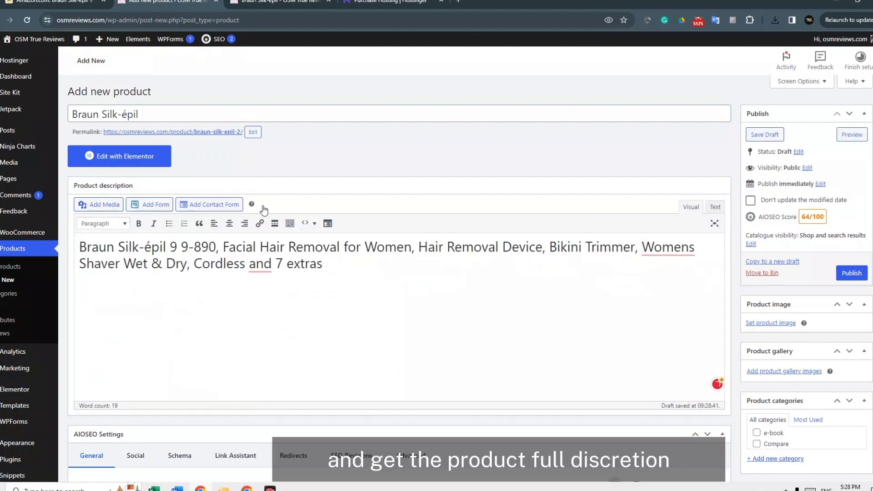
Copy the "About this item" bullets, from LONG-LASTING RESULTS to GREAT GIFT, and paste them below the title in the product description
{"action": "left_click", "coordinate": [58, 2]}
{"action": "scroll", "coordinate": [546, 257], "scroll_direction": "down", "scroll_amount": 4}
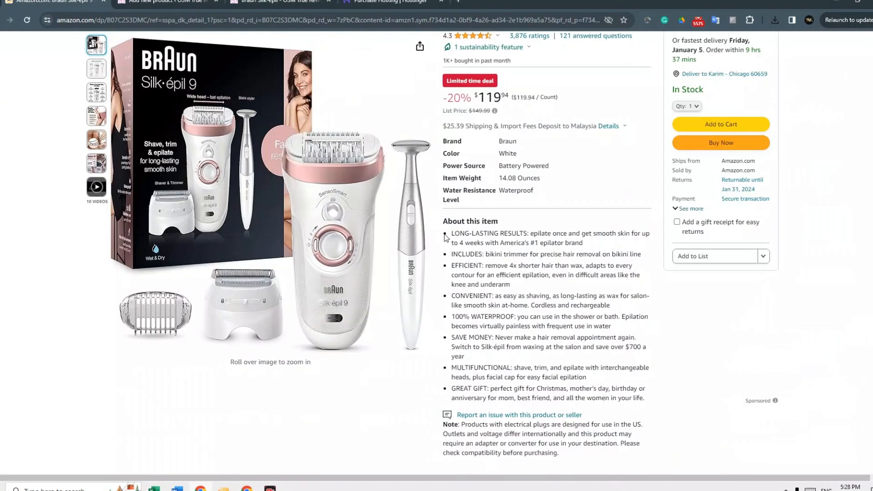
{"action": "left_click_drag", "start_coordinate": [454, 238], "coordinate": [656, 402]}
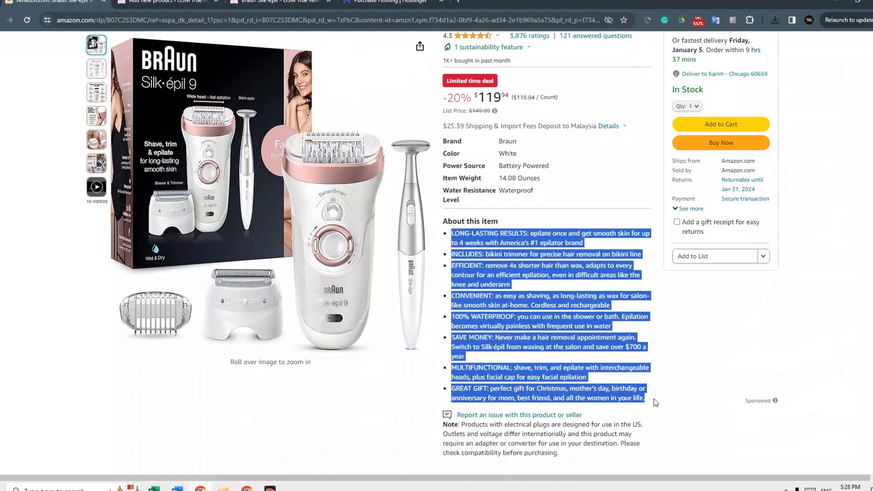
{"action": "right_click", "coordinate": [571, 335]}
{"action": "left_click", "coordinate": [587, 180]}
{"action": "left_click", "coordinate": [163, 2]}
{"action": "right_click", "coordinate": [91, 291]}
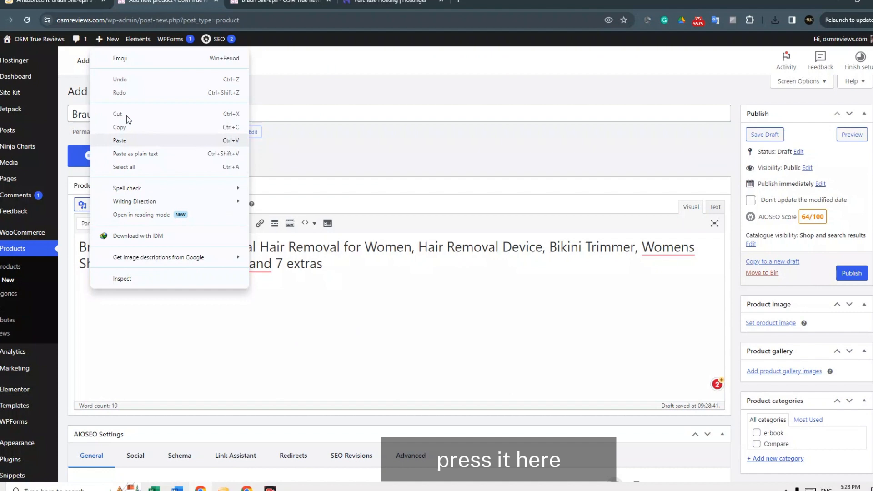
{"action": "left_click", "coordinate": [129, 141]}
Upload removal.jpg from the Pictures folder and set it as the product image
{"action": "scroll", "coordinate": [416, 331], "scroll_direction": "down", "scroll_amount": 1}
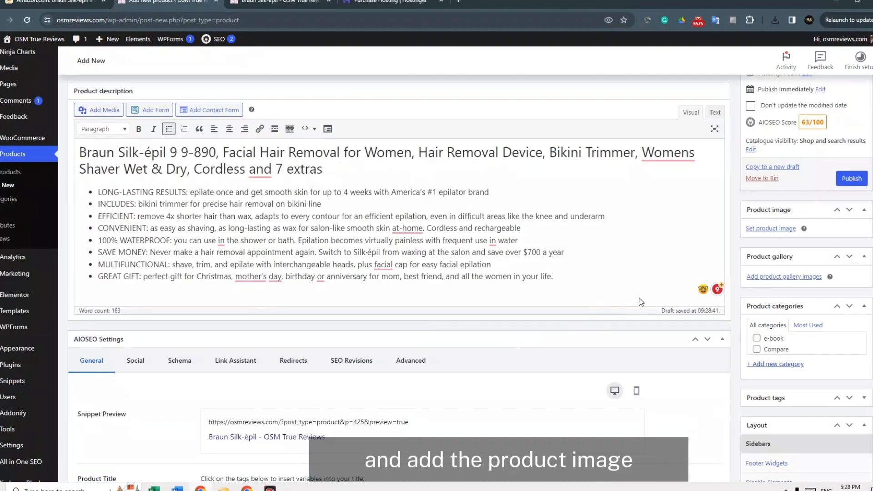
{"action": "left_click", "coordinate": [765, 230]}
{"action": "left_click", "coordinate": [20, 78]}
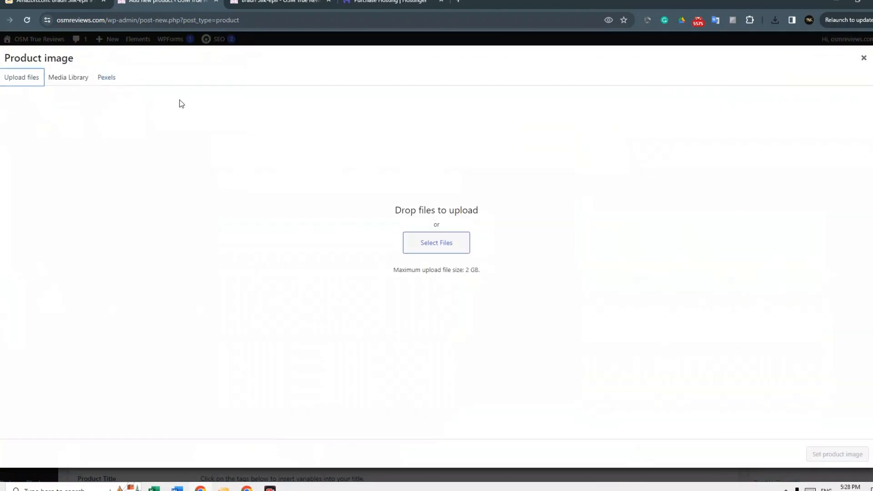
{"action": "left_click", "coordinate": [419, 242]}
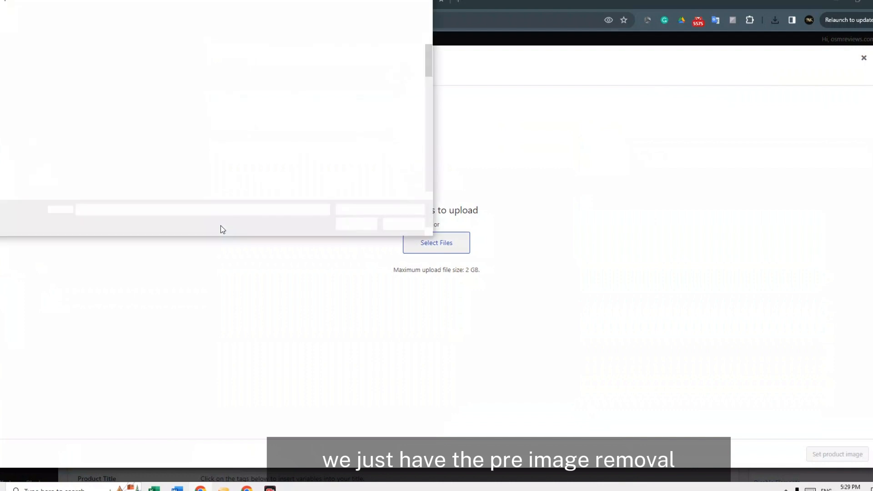
{"action": "type", "text": "removal.jpg"}
{"action": "left_click", "coordinate": [174, 220]}
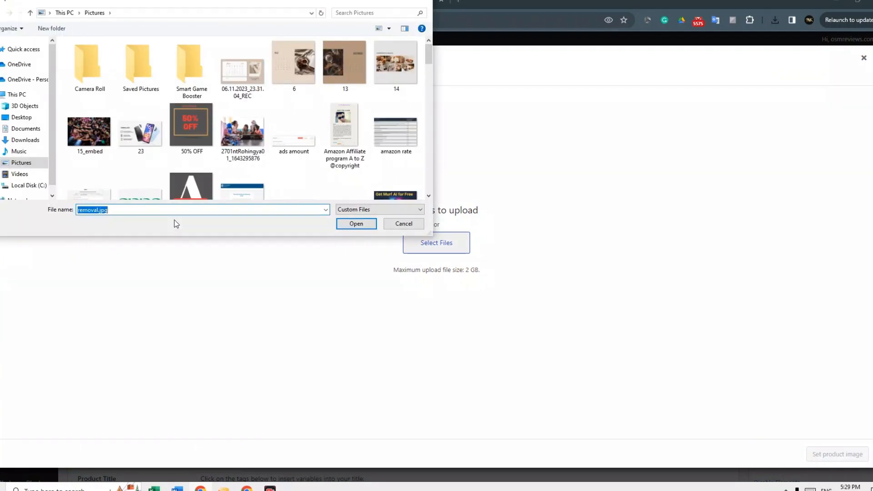
{"action": "left_click", "coordinate": [357, 224]}
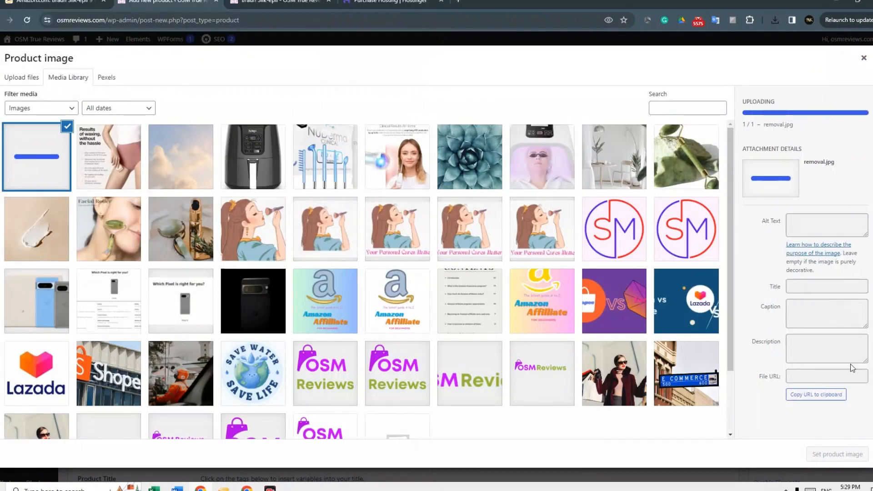
{"action": "left_click", "coordinate": [846, 454]}
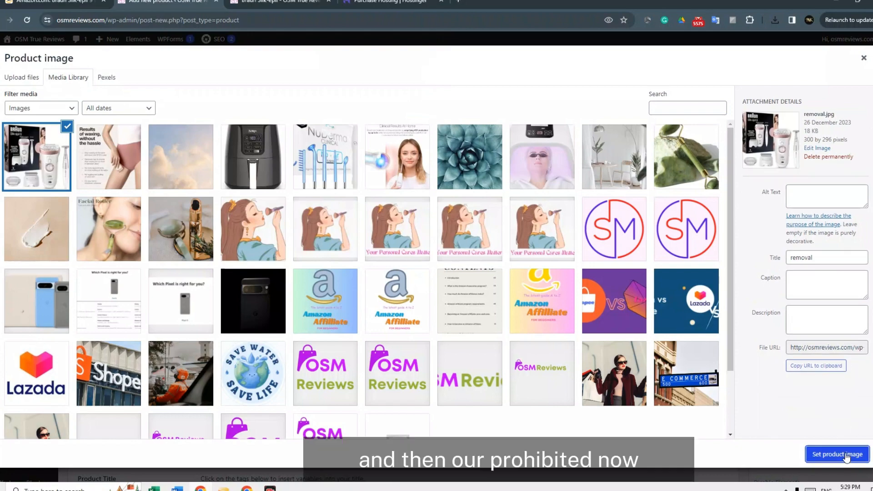
Change the product data type to External/Affiliate product
{"action": "scroll", "coordinate": [243, 275], "scroll_direction": "down", "scroll_amount": 11}
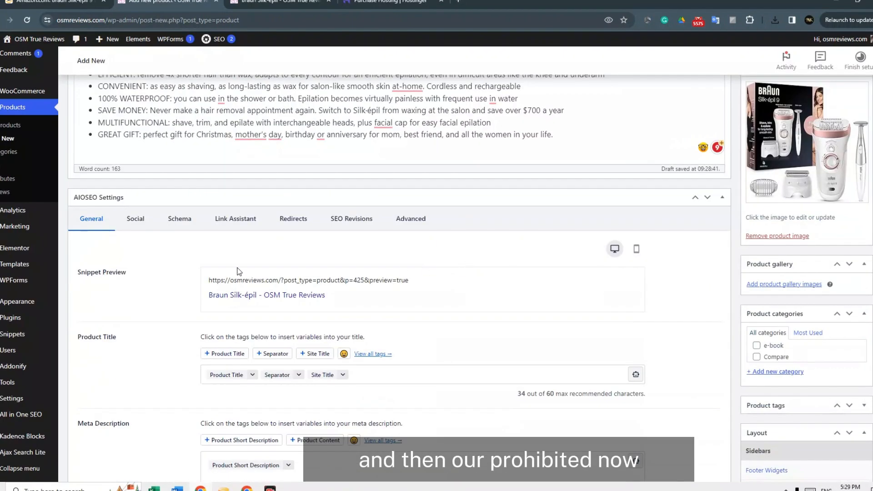
{"action": "scroll", "coordinate": [243, 275], "scroll_direction": "down", "scroll_amount": 7}
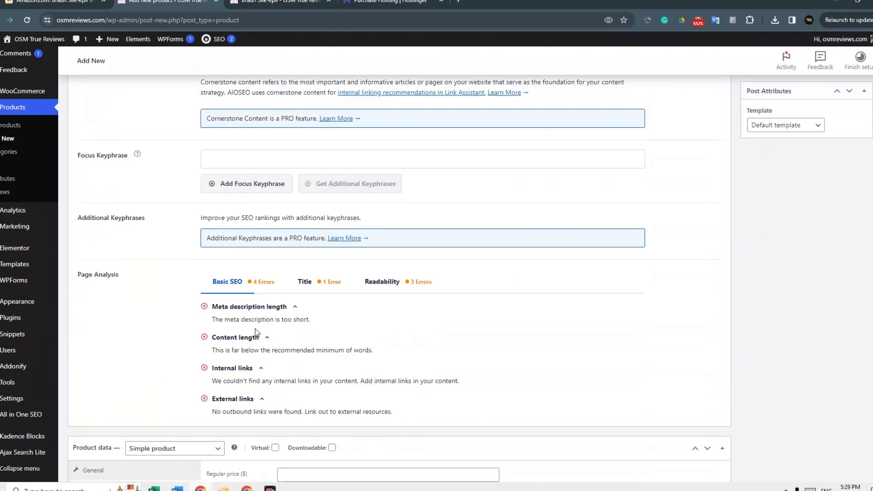
{"action": "left_click", "coordinate": [161, 166]}
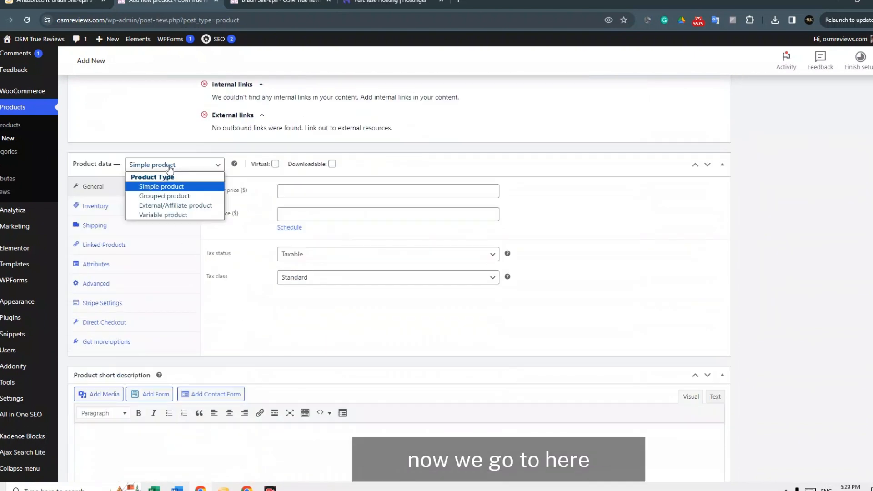
{"action": "left_click", "coordinate": [196, 207]}
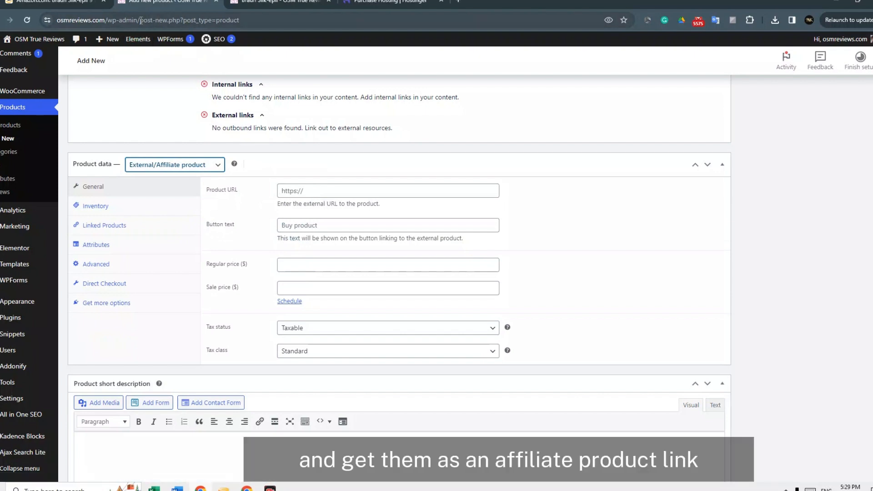
Copy the Braun listing's short affiliate text link from Amazon into the product URL and set the button text to "Check on Amazon"
{"action": "left_click", "coordinate": [86, 2]}
{"action": "scroll", "coordinate": [173, 104], "scroll_direction": "up", "scroll_amount": 4}
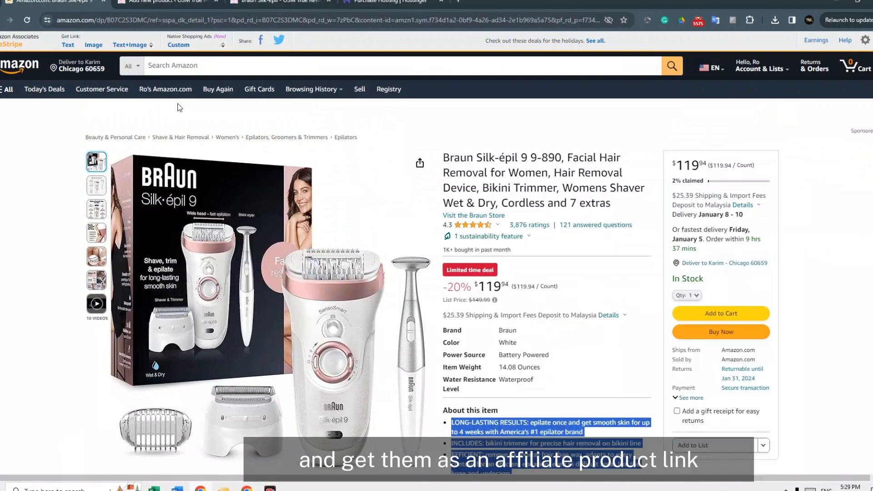
{"action": "left_click", "coordinate": [69, 45]}
{"action": "right_click", "coordinate": [40, 131]}
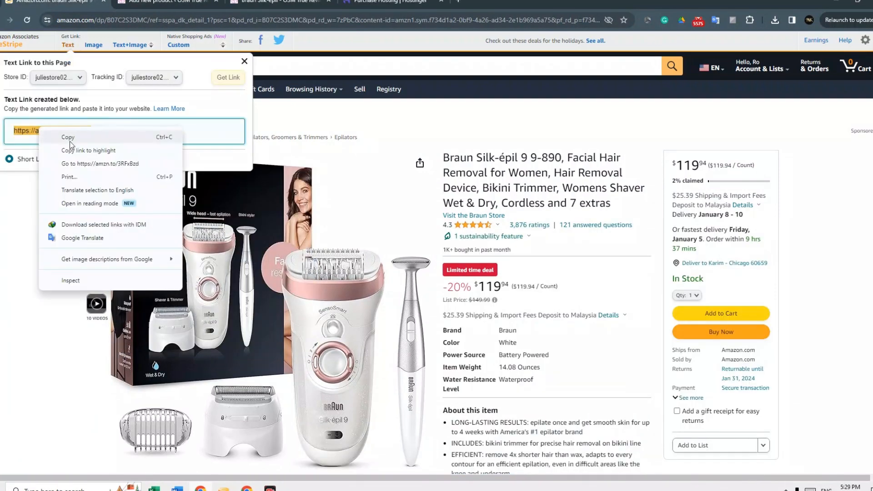
{"action": "left_click", "coordinate": [71, 138]}
{"action": "left_click", "coordinate": [169, 2]}
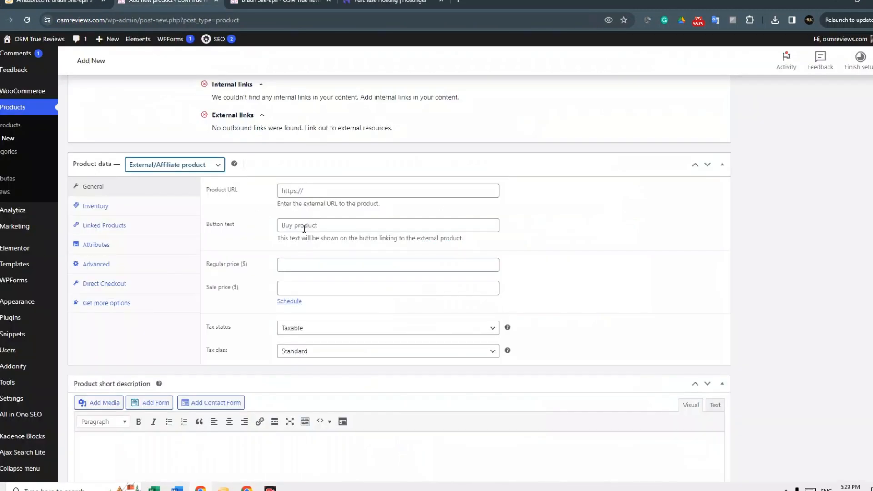
{"action": "right_click", "coordinate": [322, 191]}
{"action": "left_click", "coordinate": [356, 282]}
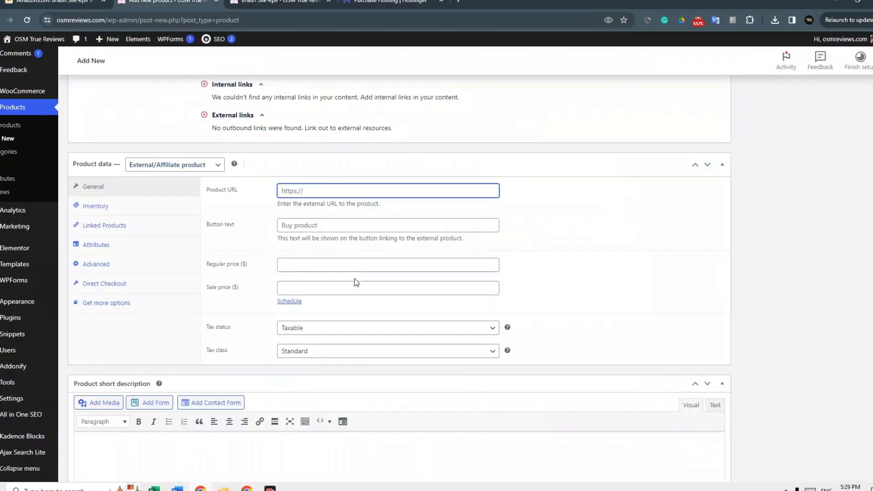
{"action": "left_click", "coordinate": [303, 267]}
{"action": "left_click", "coordinate": [325, 221]}
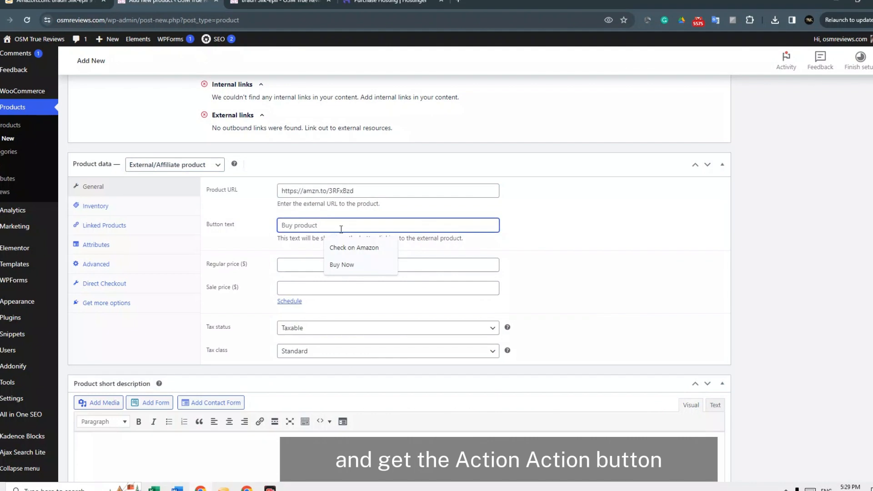
{"action": "left_click", "coordinate": [337, 247]}
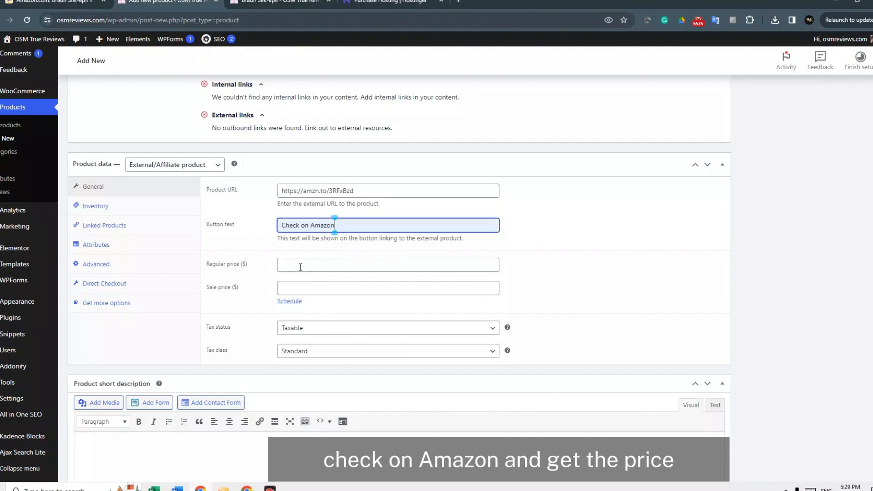
Check the Amazon listing's price, then set the product's regular price to 199.99 and sale price to 119.96
{"action": "left_click", "coordinate": [301, 265]}
{"action": "left_click", "coordinate": [68, 3]}
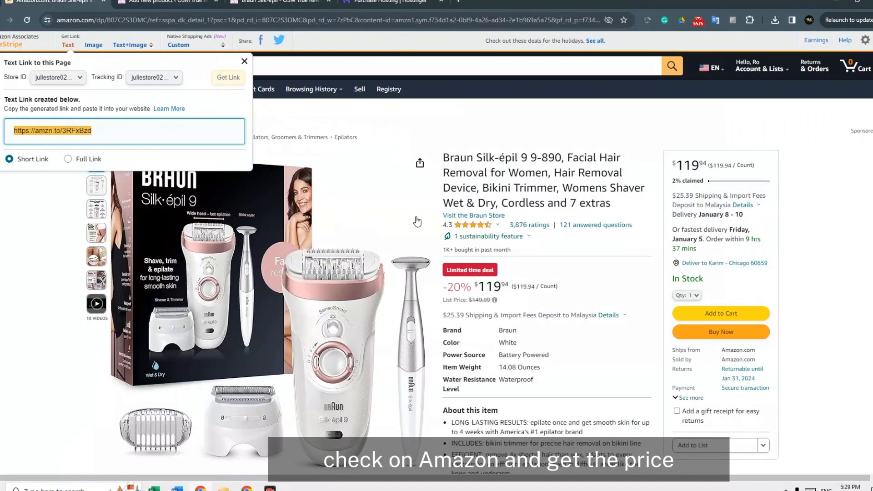
{"action": "left_click", "coordinate": [414, 137]}
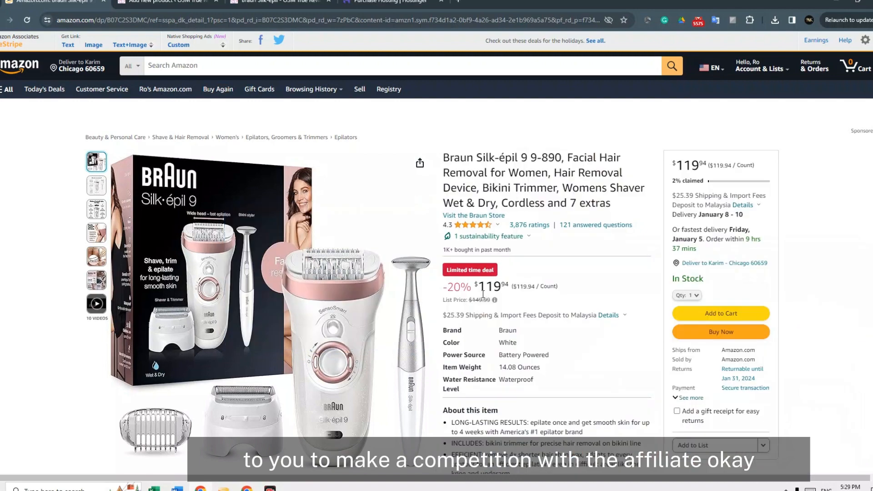
{"action": "left_click", "coordinate": [167, 2]}
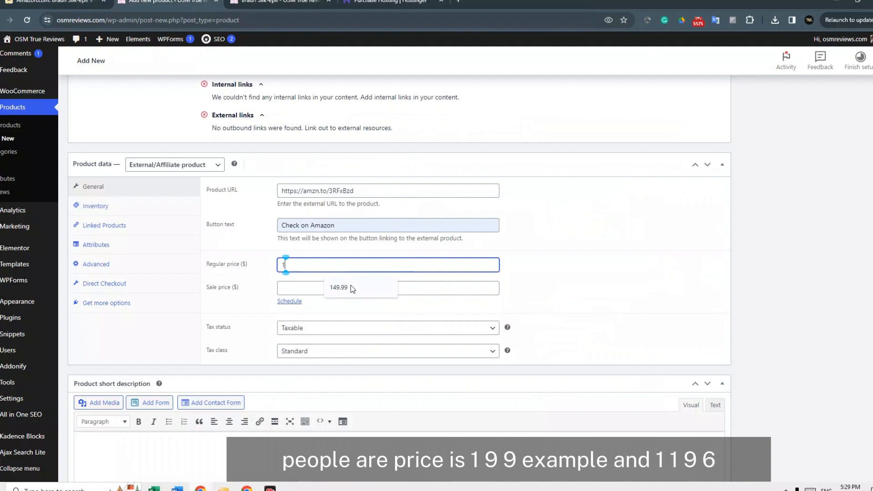
{"action": "type", "text": "199.99"}
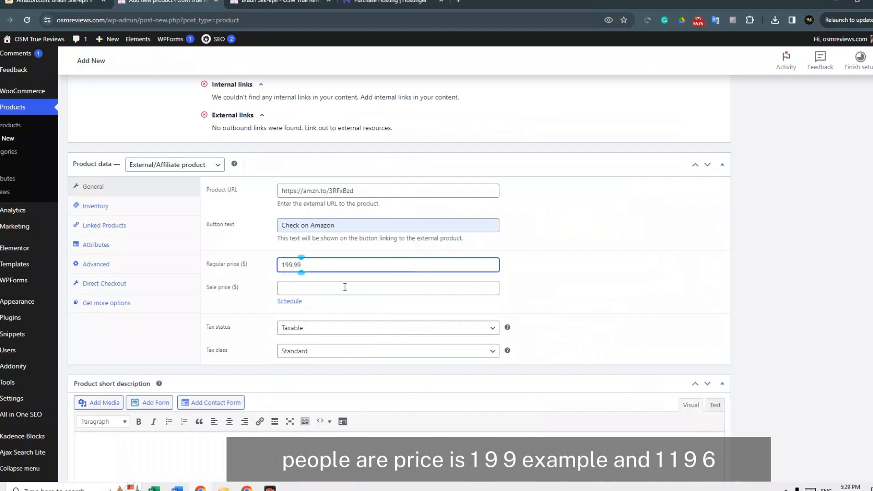
{"action": "left_click", "coordinate": [344, 287]}
{"action": "type", "text": "11"}
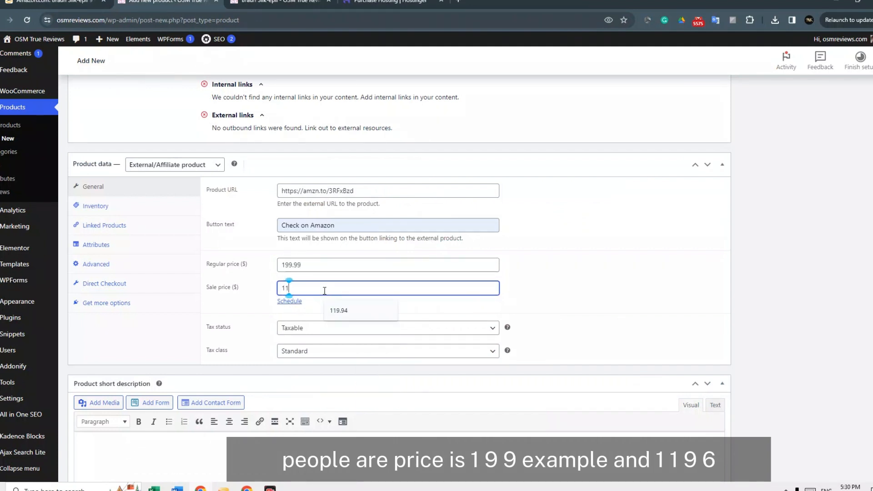
{"action": "type", "text": "9.96"}
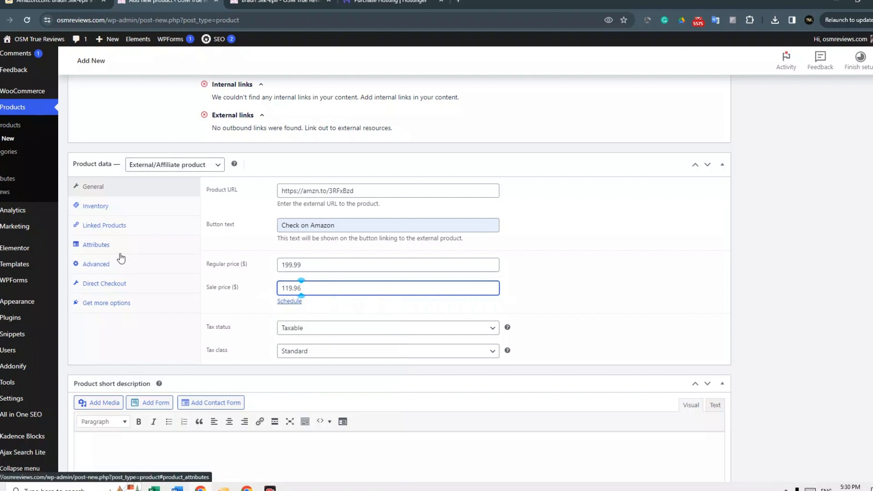
Copy the specification table from Brand to Water Resistance Level on the Amazon listing and paste it into the product short description
{"action": "scroll", "coordinate": [318, 318], "scroll_direction": "down", "scroll_amount": 2}
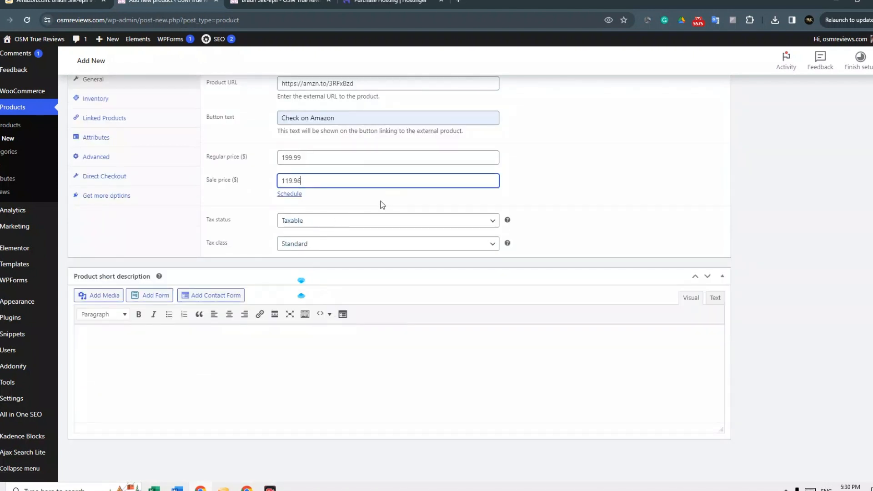
{"action": "left_click", "coordinate": [128, 335]}
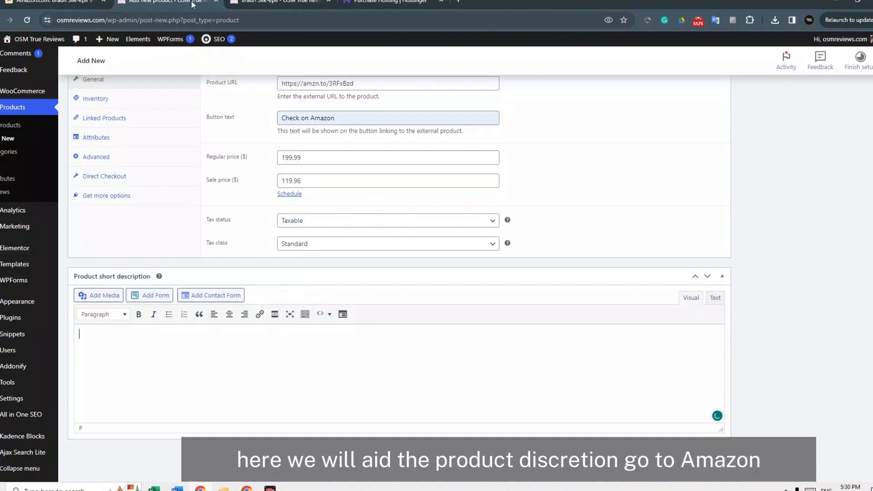
{"action": "left_click", "coordinate": [78, 2]}
{"action": "scroll", "coordinate": [442, 257], "scroll_direction": "down", "scroll_amount": 3}
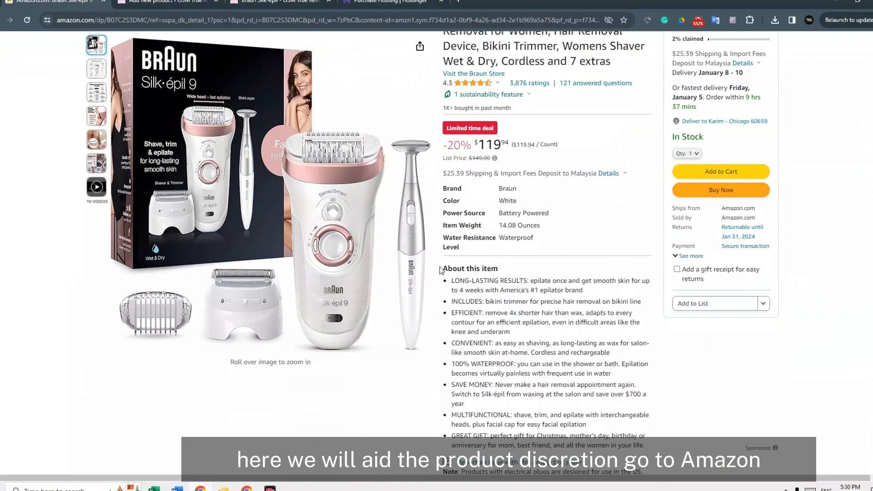
{"action": "left_click_drag", "start_coordinate": [443, 188], "coordinate": [548, 241]}
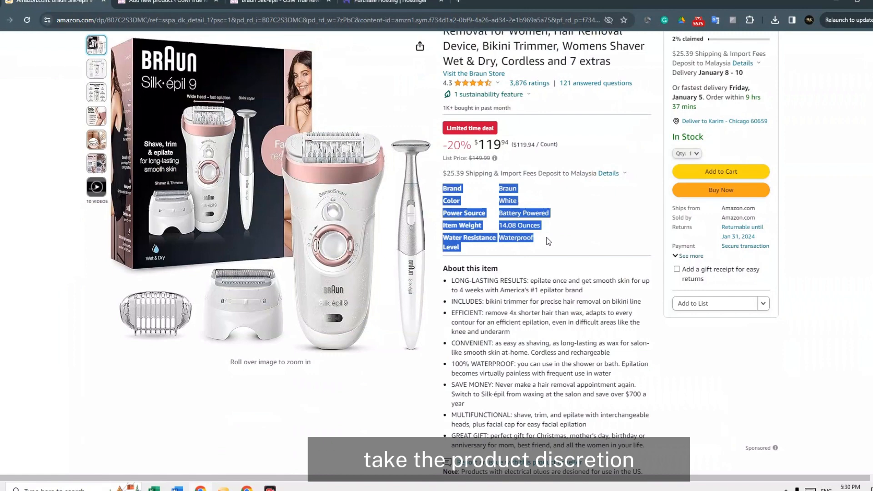
{"action": "right_click", "coordinate": [512, 210]}
{"action": "left_click", "coordinate": [537, 217]}
{"action": "left_click", "coordinate": [166, 2]}
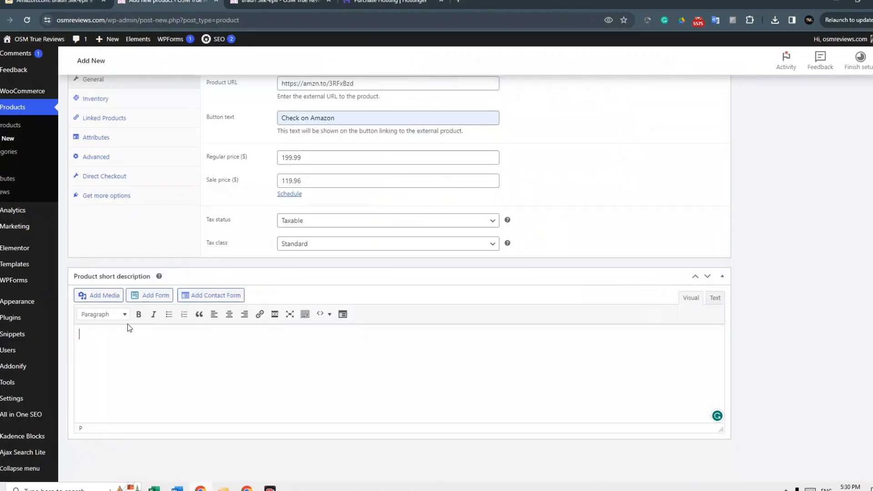
{"action": "right_click", "coordinate": [89, 336]}
{"action": "left_click", "coordinate": [146, 188]}
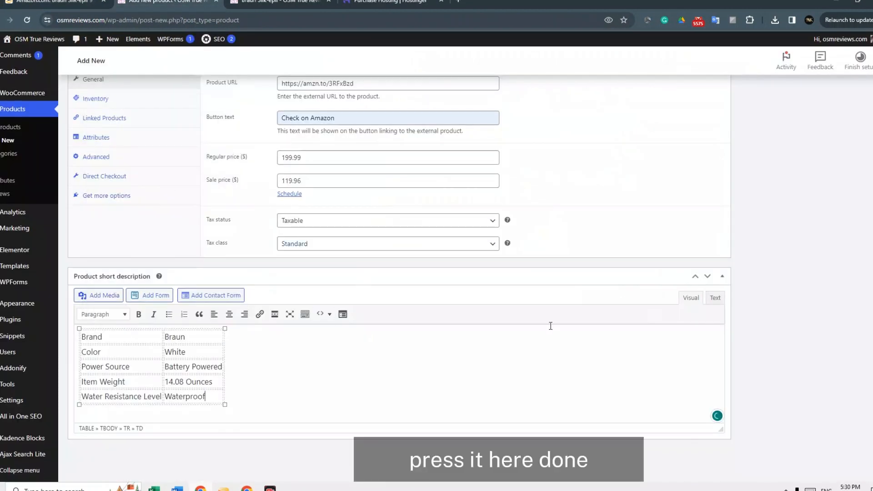
Assign the product to the Compare category and publish it
{"action": "scroll", "coordinate": [509, 327], "scroll_direction": "up", "scroll_amount": 10}
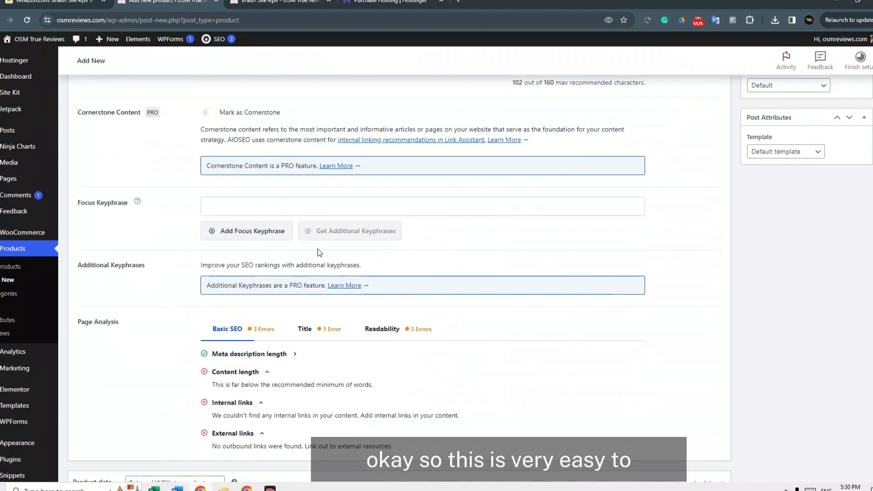
{"action": "scroll", "coordinate": [337, 212], "scroll_direction": "up", "scroll_amount": 7}
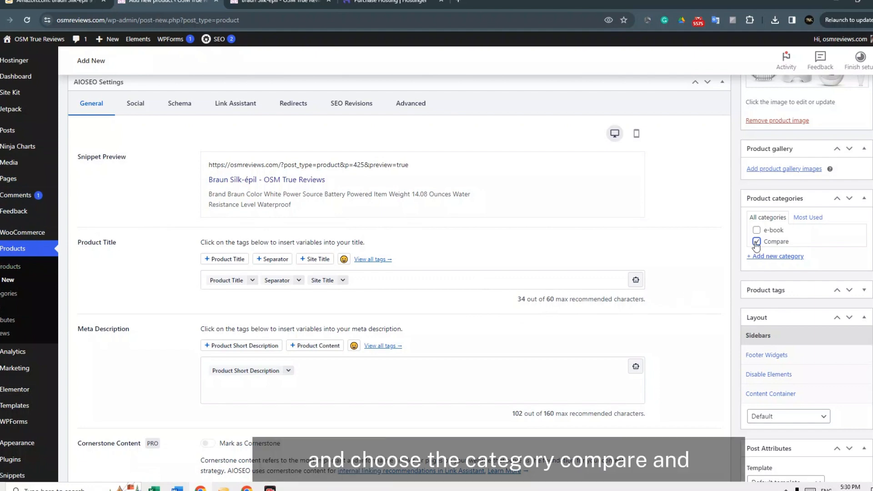
{"action": "scroll", "coordinate": [790, 142], "scroll_direction": "up", "scroll_amount": 8}
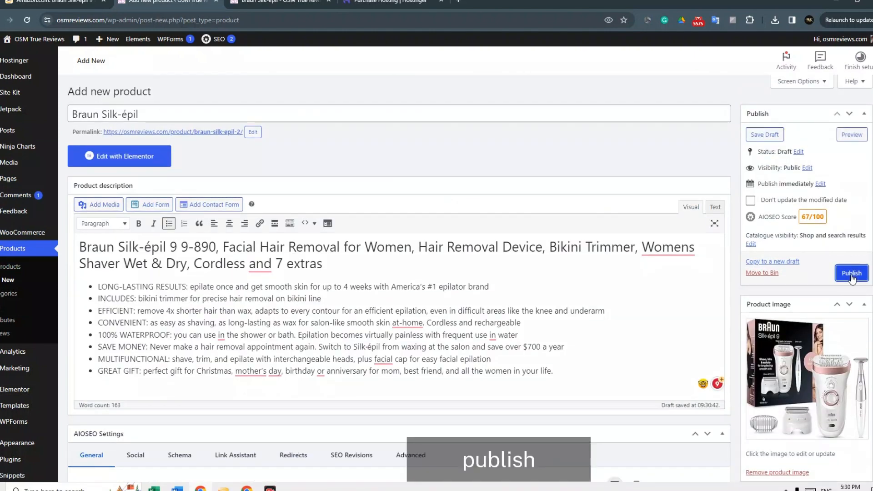
{"action": "left_click", "coordinate": [850, 274]}
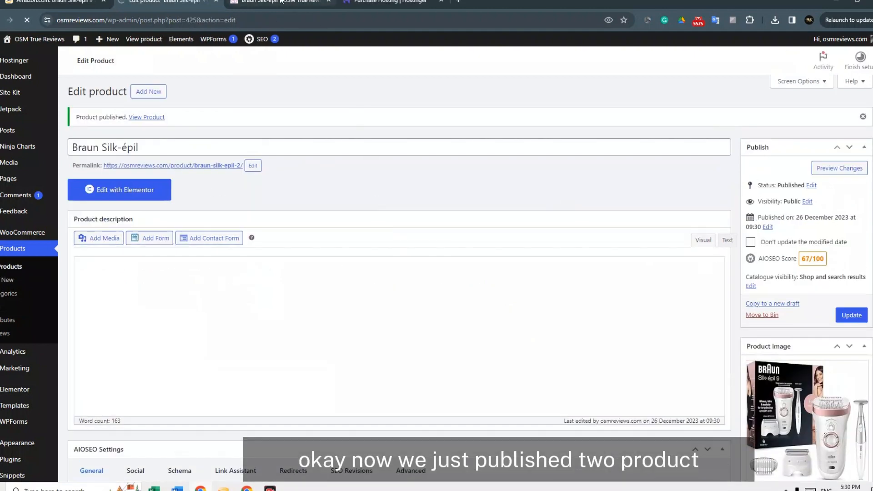
Open the Compare category page on the live site and review the published products
{"action": "left_click", "coordinate": [281, 1]}
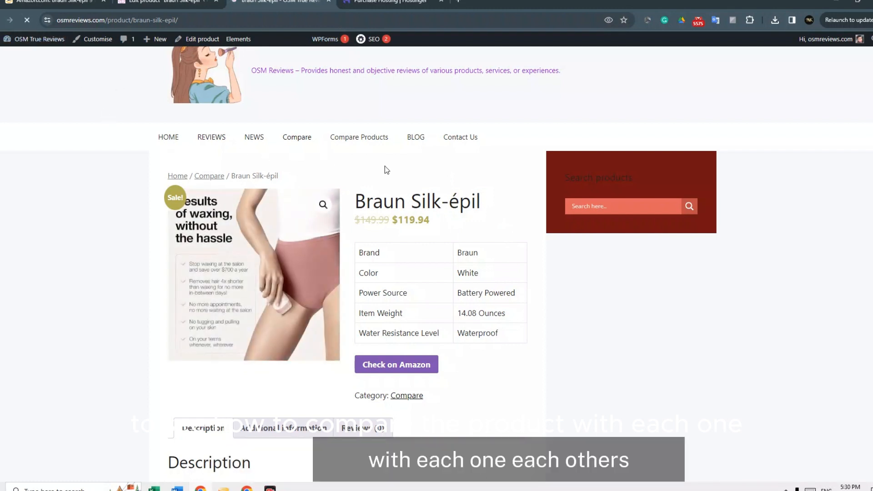
{"action": "left_click", "coordinate": [297, 137]}
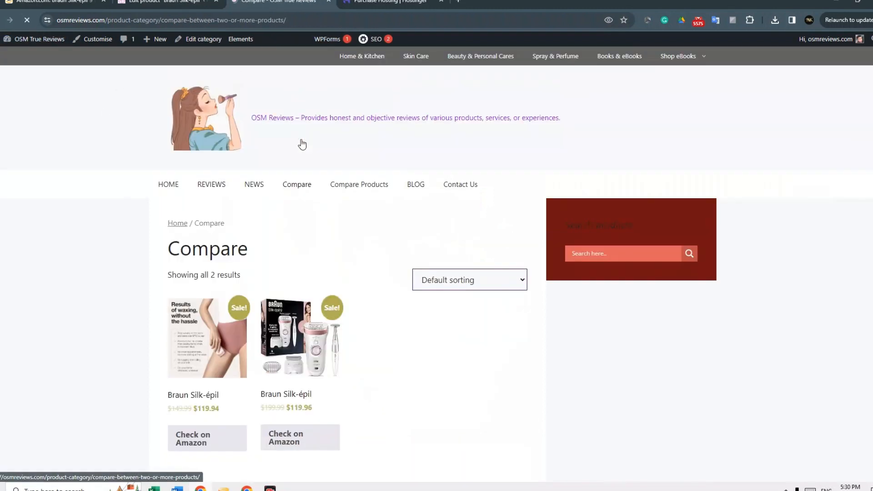
{"action": "scroll", "coordinate": [420, 300], "scroll_direction": "down", "scroll_amount": 3}
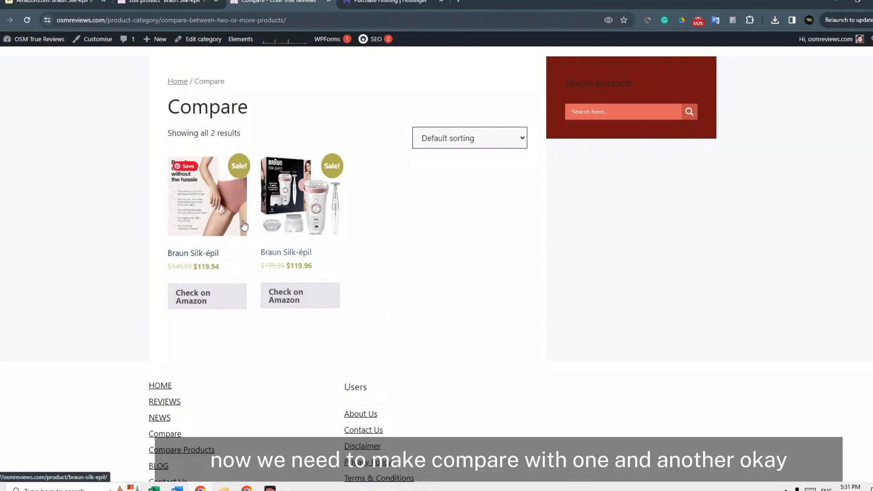
Open the Addonify Compare products plugin settings in the WordPress admin
{"action": "scroll", "coordinate": [322, 291], "scroll_direction": "up", "scroll_amount": 2}
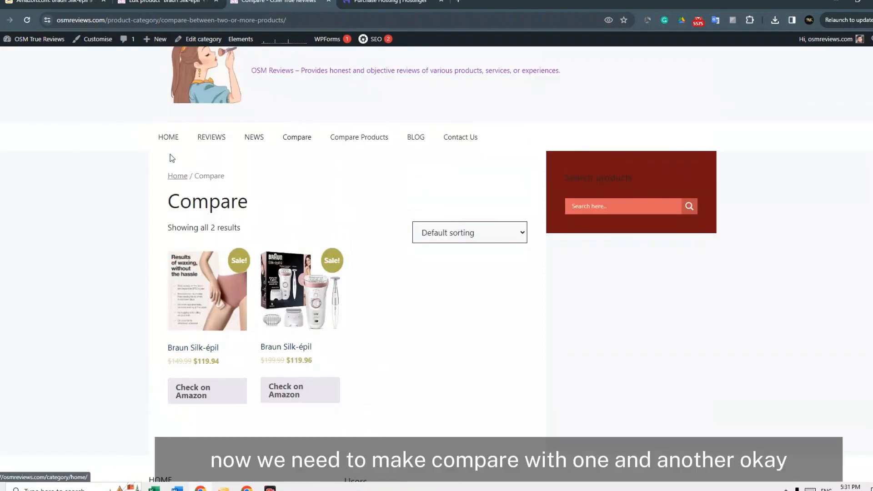
{"action": "left_click", "coordinate": [159, 3]}
{"action": "scroll", "coordinate": [27, 205], "scroll_direction": "down", "scroll_amount": 10}
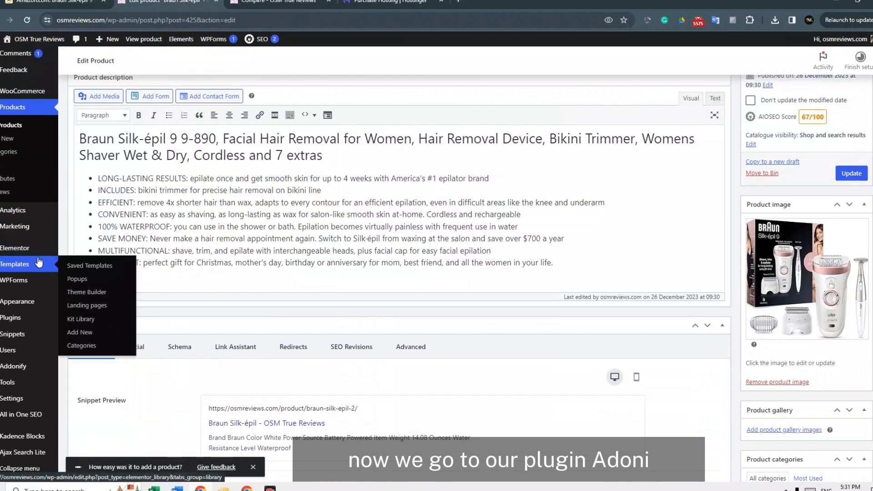
{"action": "scroll", "coordinate": [27, 364], "scroll_direction": "up", "scroll_amount": 6}
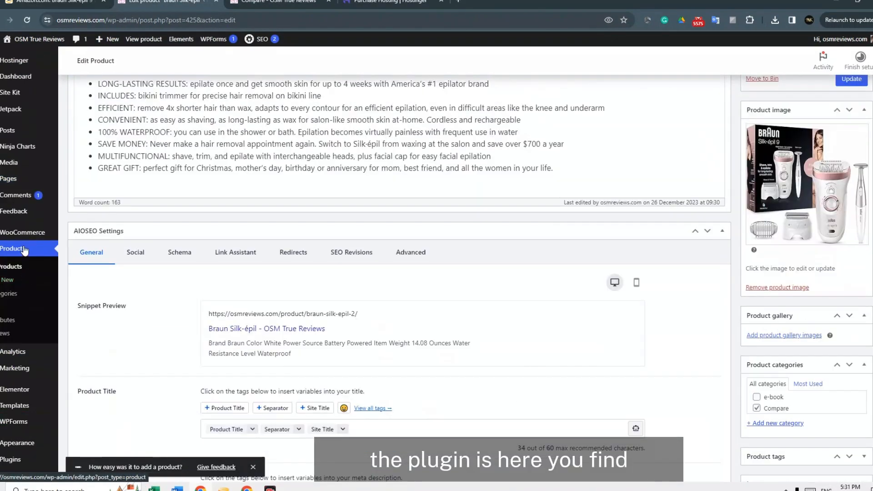
{"action": "scroll", "coordinate": [13, 165], "scroll_direction": "up", "scroll_amount": 1}
{"action": "mouse_move", "coordinate": [13, 165]}
{"action": "scroll", "coordinate": [13, 165], "scroll_direction": "down", "scroll_amount": 1}
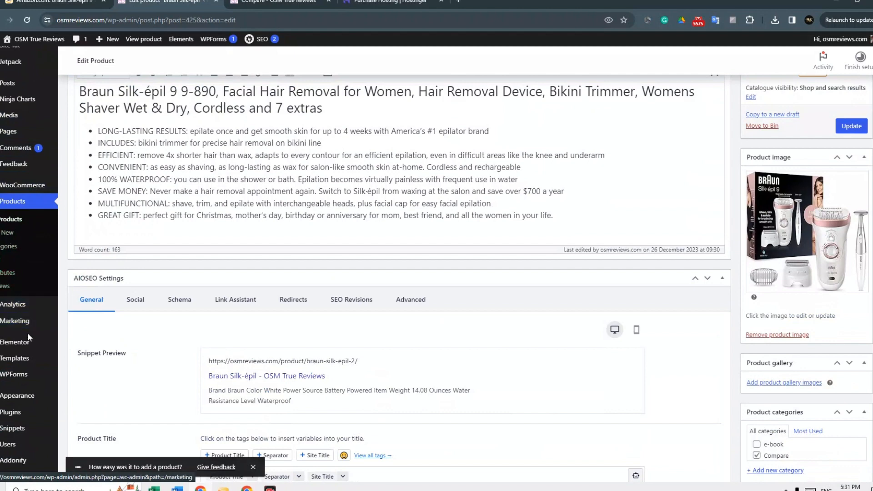
{"action": "mouse_move", "coordinate": [32, 349]}
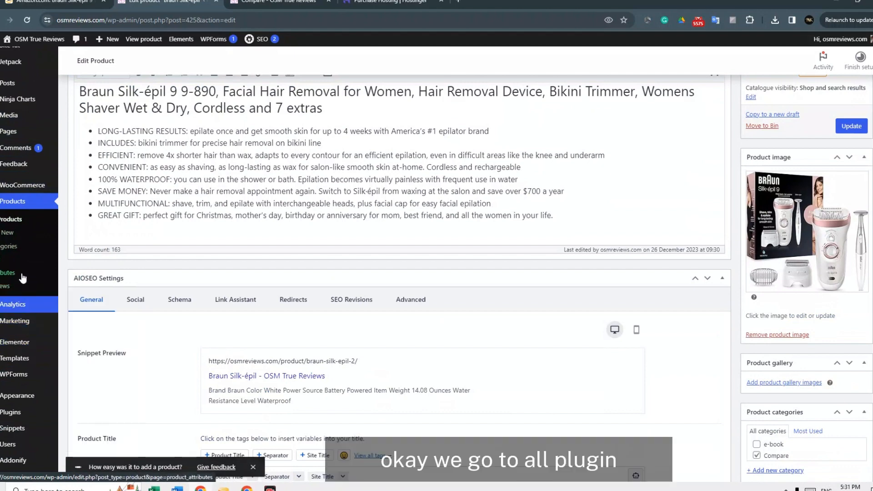
{"action": "scroll", "coordinate": [39, 287], "scroll_direction": "down", "scroll_amount": 2}
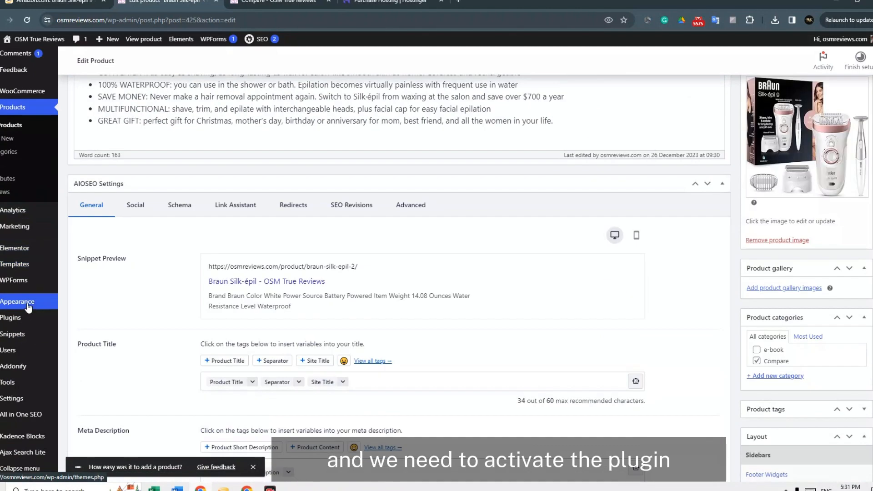
{"action": "left_click", "coordinate": [27, 368]}
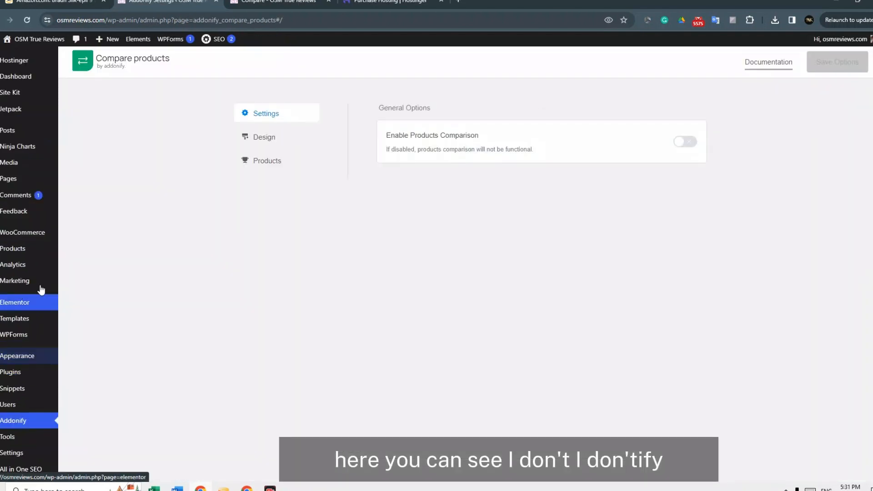
Enable products comparison in general, on the products loop and on the product single page
{"action": "left_click", "coordinate": [691, 146]}
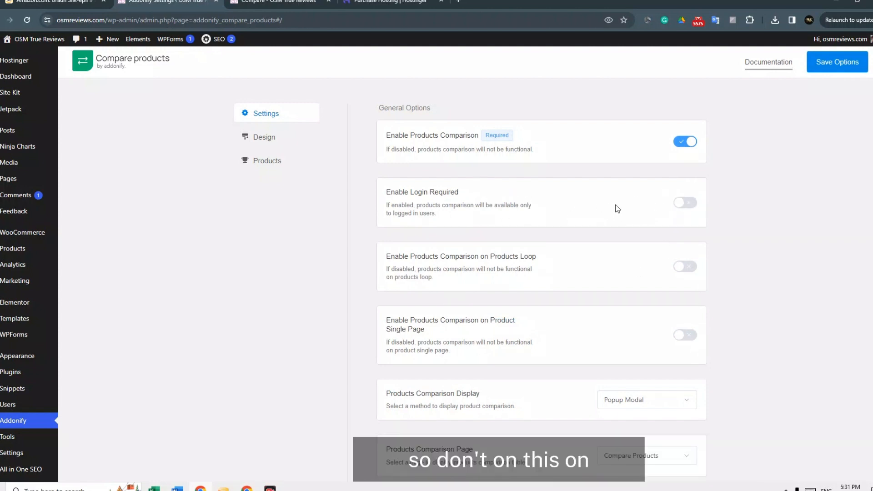
{"action": "left_click", "coordinate": [679, 269]}
{"action": "scroll", "coordinate": [701, 265], "scroll_direction": "down", "scroll_amount": 2}
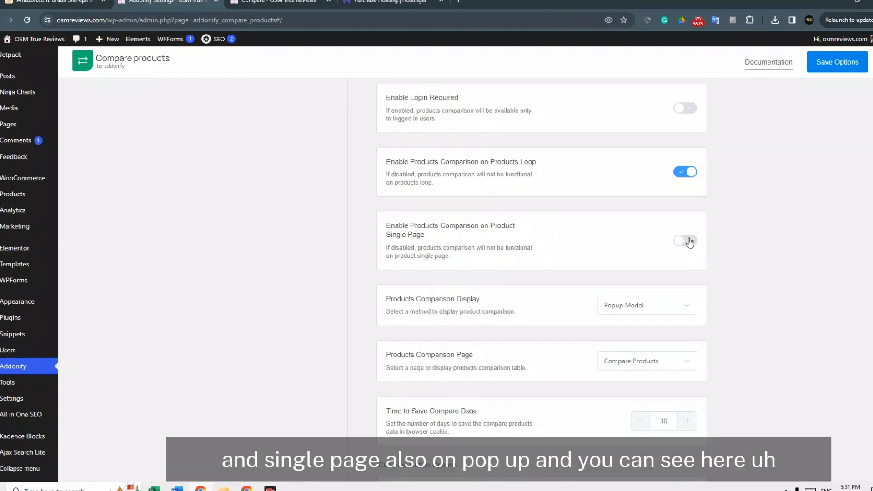
{"action": "left_click", "coordinate": [687, 242]}
Choose Compare Products as the page that displays the products comparison table
{"action": "scroll", "coordinate": [651, 264], "scroll_direction": "down", "scroll_amount": 2}
{"action": "left_click", "coordinate": [673, 272]}
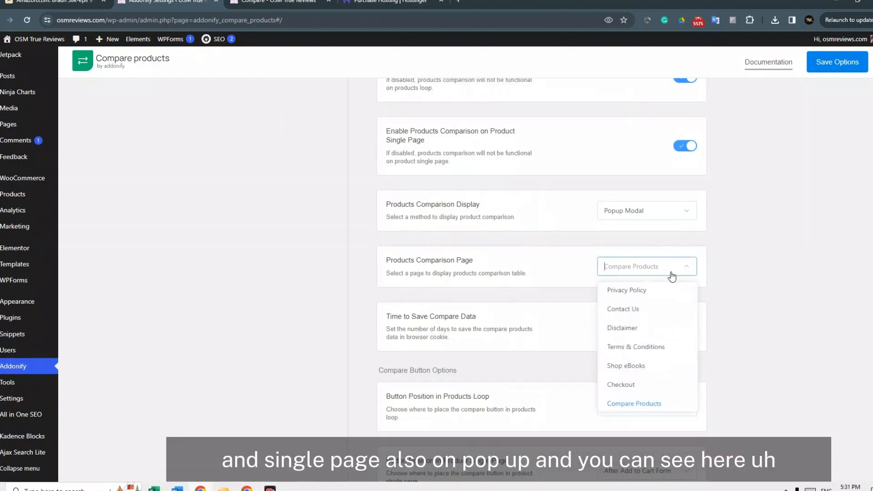
{"action": "scroll", "coordinate": [648, 329], "scroll_direction": "down", "scroll_amount": 1}
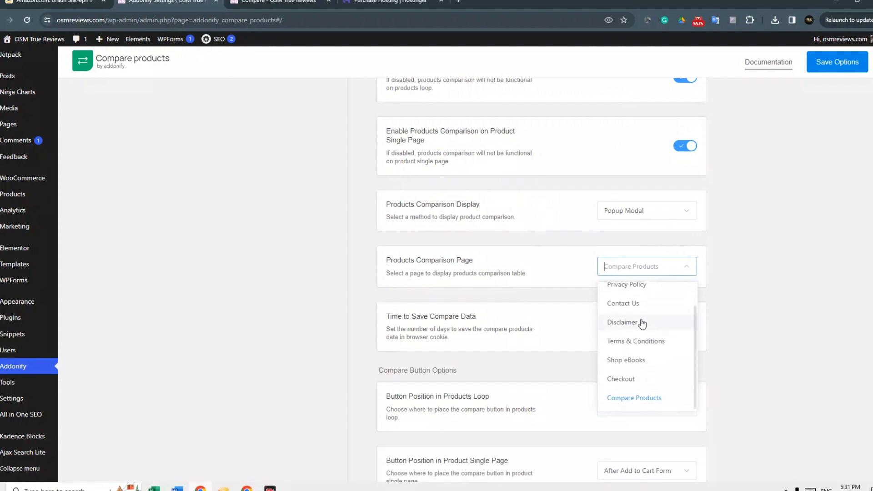
{"action": "scroll", "coordinate": [643, 313], "scroll_direction": "up", "scroll_amount": 1}
{"action": "scroll", "coordinate": [643, 312], "scroll_direction": "down", "scroll_amount": 1}
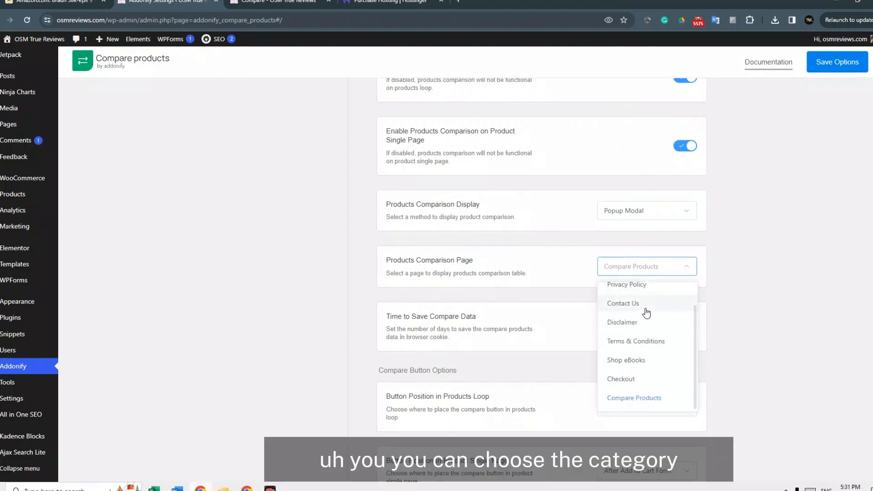
{"action": "scroll", "coordinate": [649, 300], "scroll_direction": "down", "scroll_amount": 2}
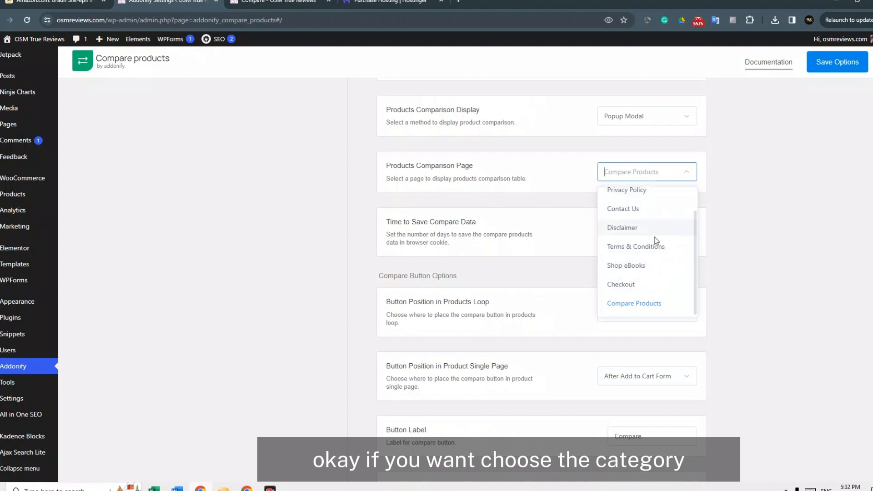
{"action": "left_click", "coordinate": [646, 302]}
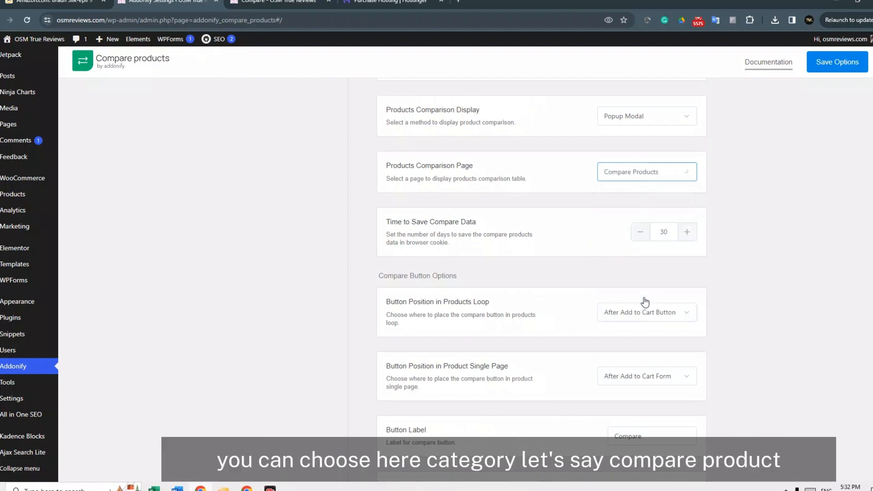
Enable the icon on the compare button in the Compare Button Options
{"action": "scroll", "coordinate": [773, 182], "scroll_direction": "down", "scroll_amount": 2}
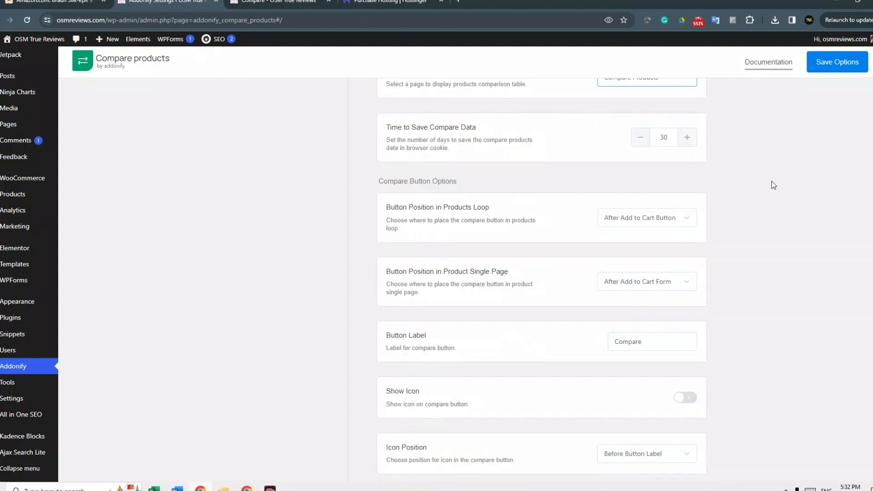
{"action": "scroll", "coordinate": [669, 291], "scroll_direction": "down", "scroll_amount": 2}
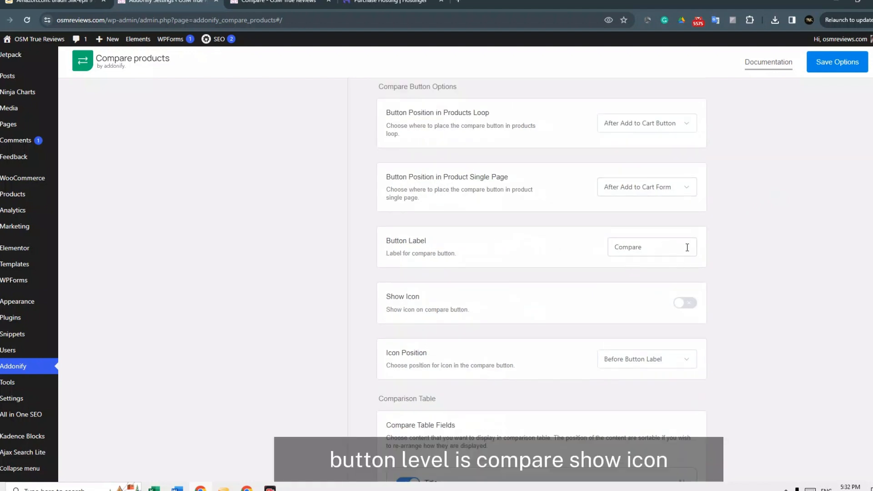
{"action": "left_click", "coordinate": [687, 304]}
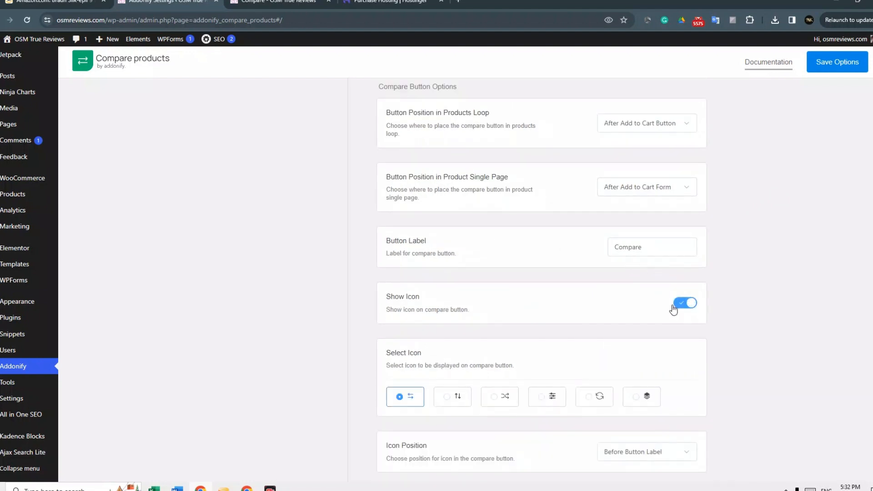
{"action": "scroll", "coordinate": [431, 363], "scroll_direction": "down", "scroll_amount": 1}
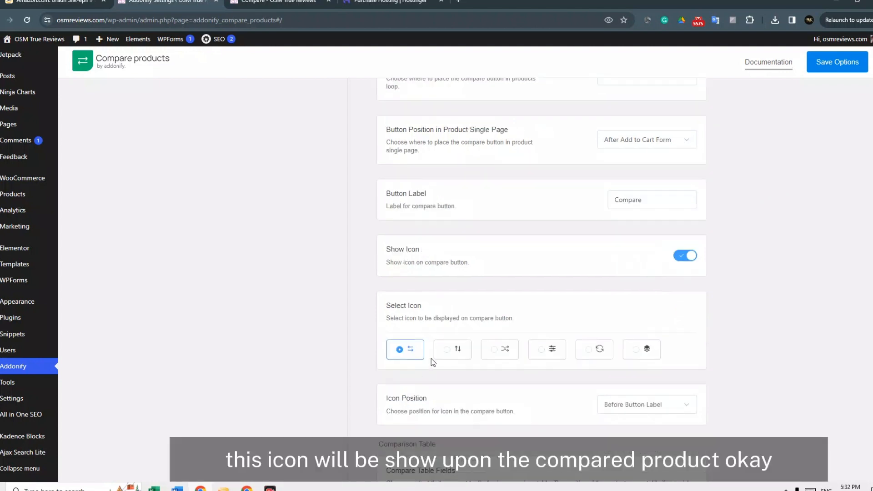
Disable the Rating, Weight and Dimensions fields of the comparison table and save the plugin options
{"action": "scroll", "coordinate": [445, 334], "scroll_direction": "down", "scroll_amount": 10}
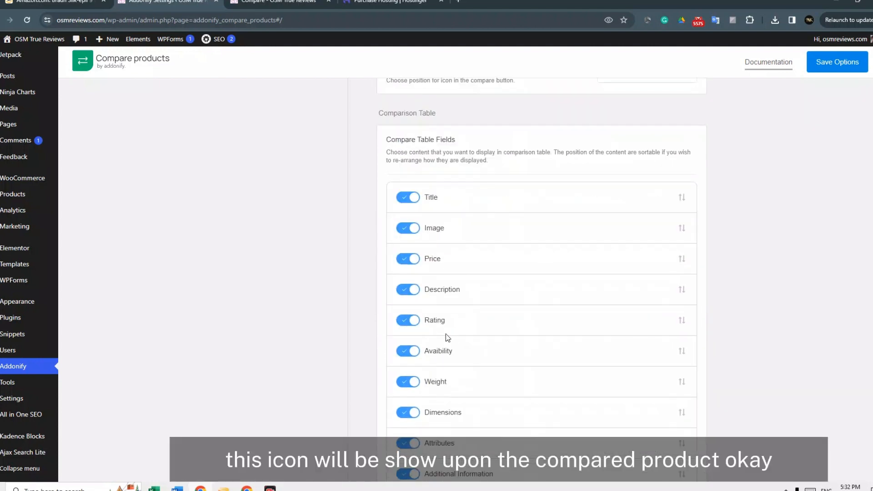
{"action": "scroll", "coordinate": [422, 262], "scroll_direction": "up", "scroll_amount": 2}
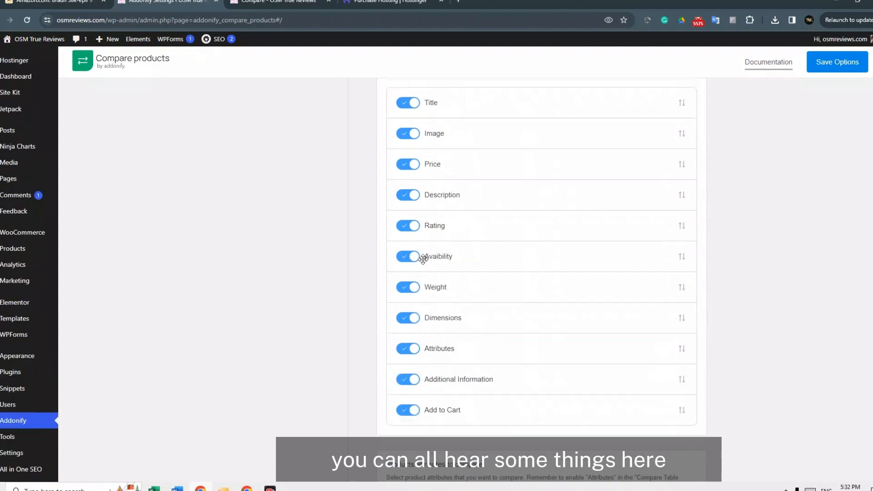
{"action": "left_click", "coordinate": [416, 226]}
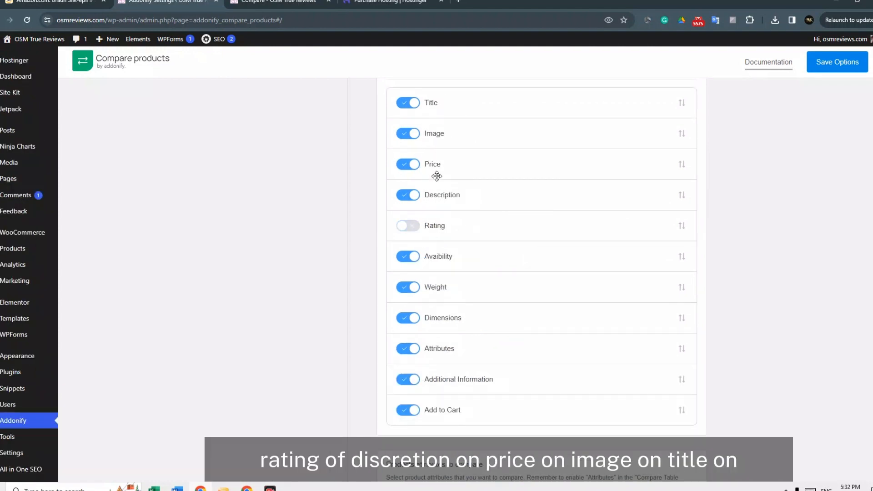
{"action": "left_click", "coordinate": [415, 288]}
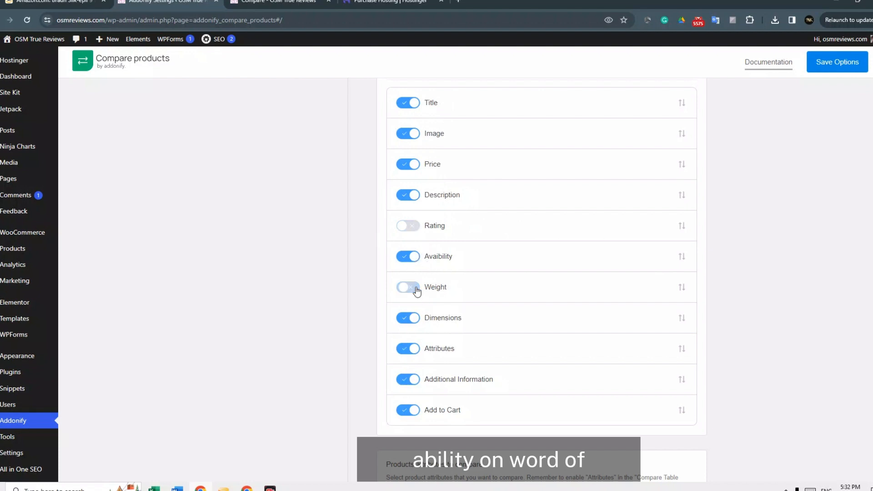
{"action": "left_click", "coordinate": [416, 323]}
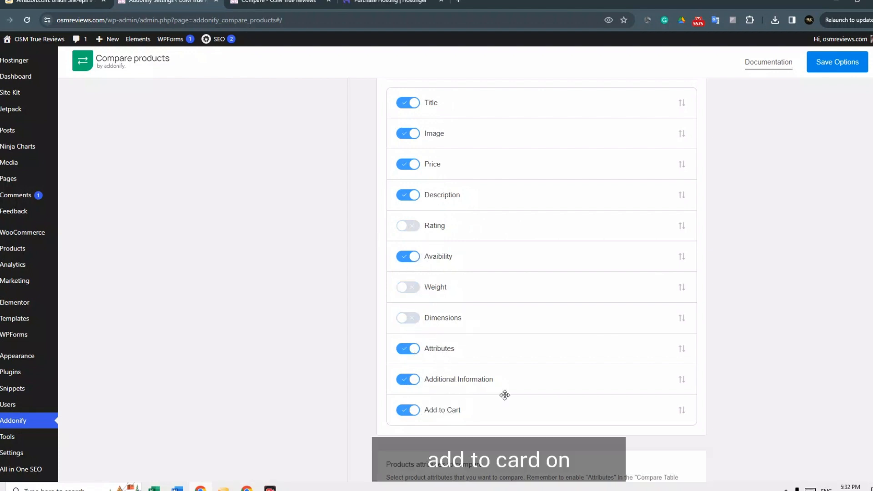
{"action": "scroll", "coordinate": [528, 389], "scroll_direction": "down", "scroll_amount": 2}
{"action": "scroll", "coordinate": [514, 380], "scroll_direction": "down", "scroll_amount": 2}
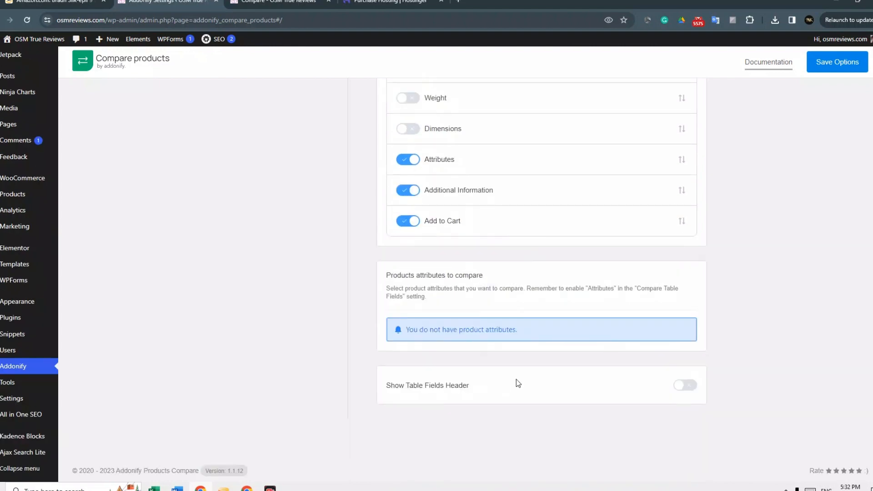
{"action": "scroll", "coordinate": [517, 380], "scroll_direction": "up", "scroll_amount": 3}
{"action": "left_click", "coordinate": [822, 68]}
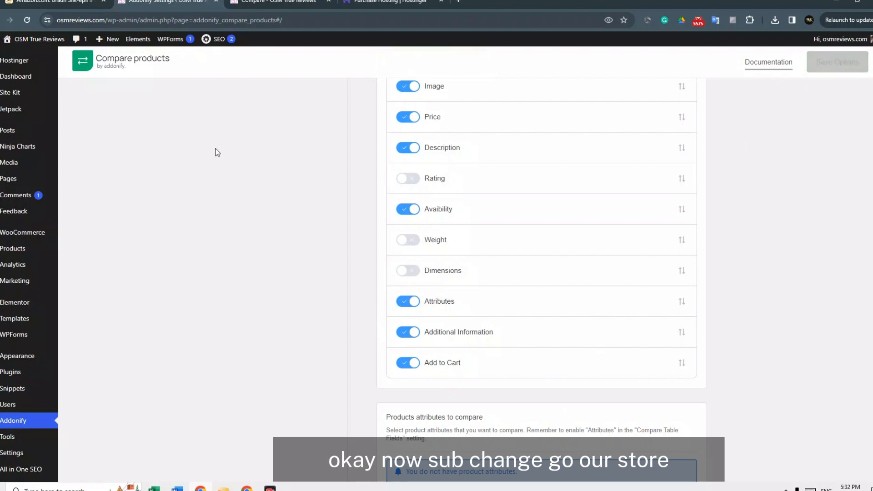
Reload the Compare category page on the live site and compare its two Braun Silk-épil products
{"action": "left_click", "coordinate": [278, 1]}
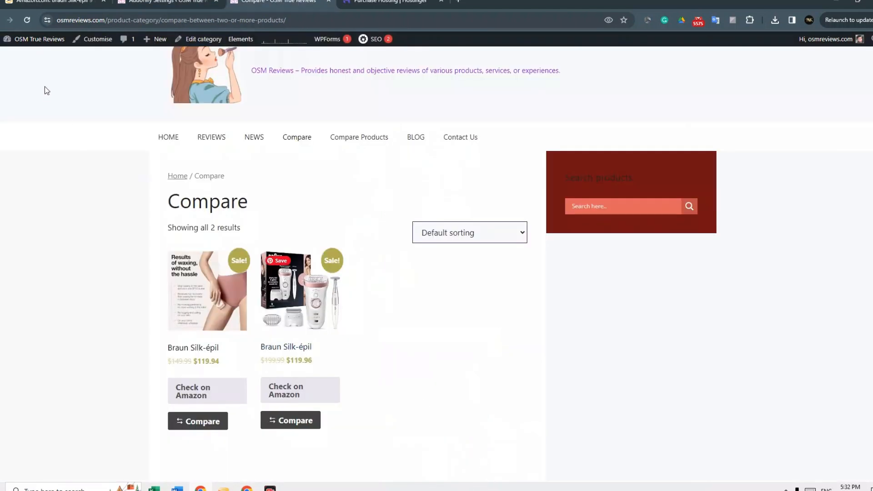
{"action": "left_click", "coordinate": [29, 20]}
{"action": "scroll", "coordinate": [296, 416], "scroll_direction": "down", "scroll_amount": 3}
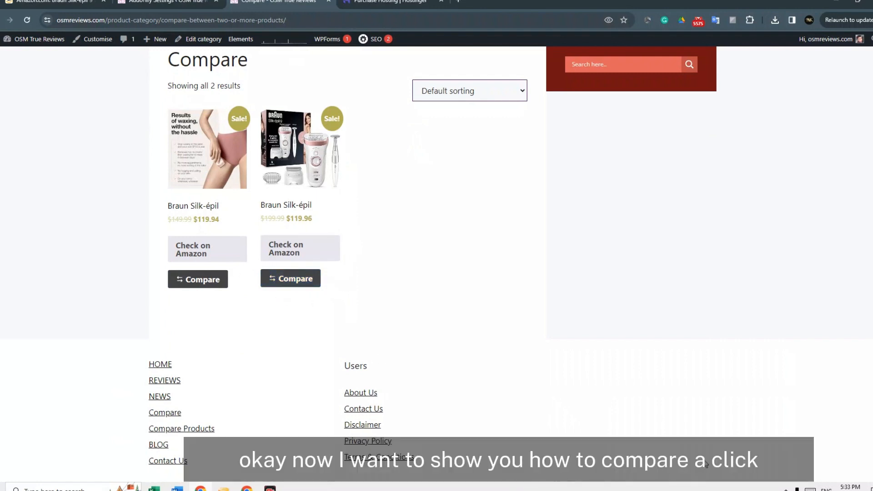
{"action": "left_click", "coordinate": [290, 279]}
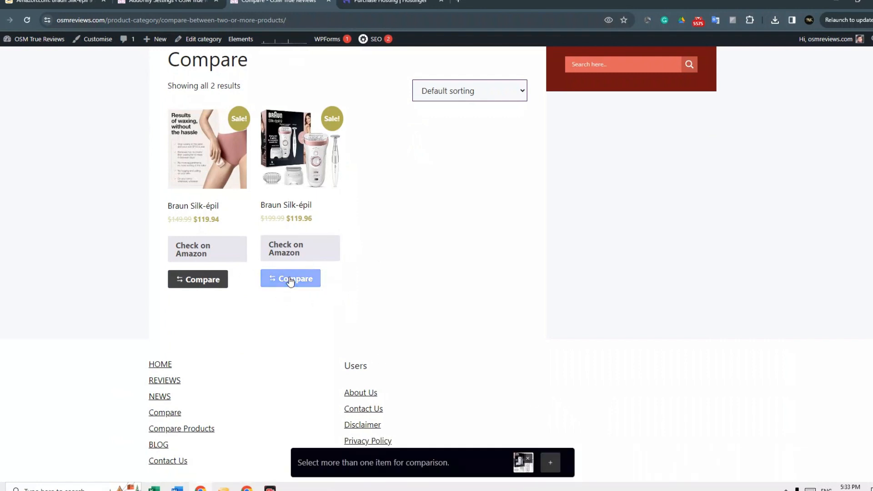
{"action": "left_click", "coordinate": [223, 281]}
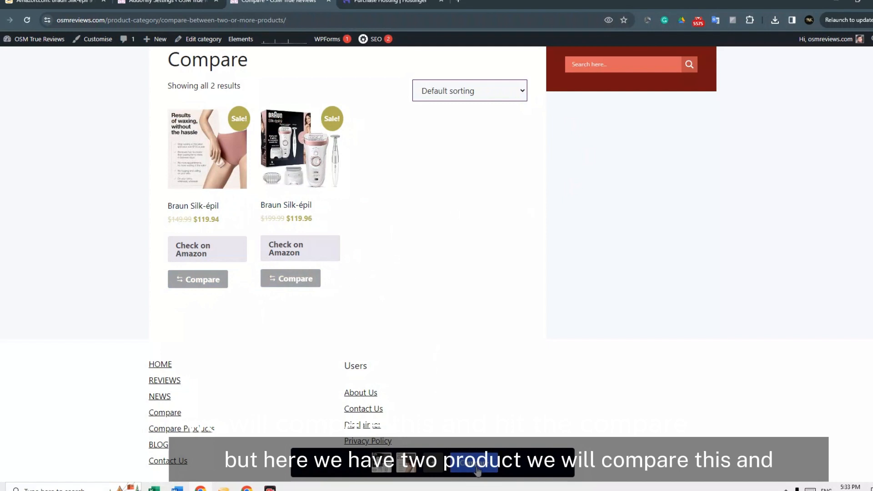
{"action": "left_click", "coordinate": [473, 468]}
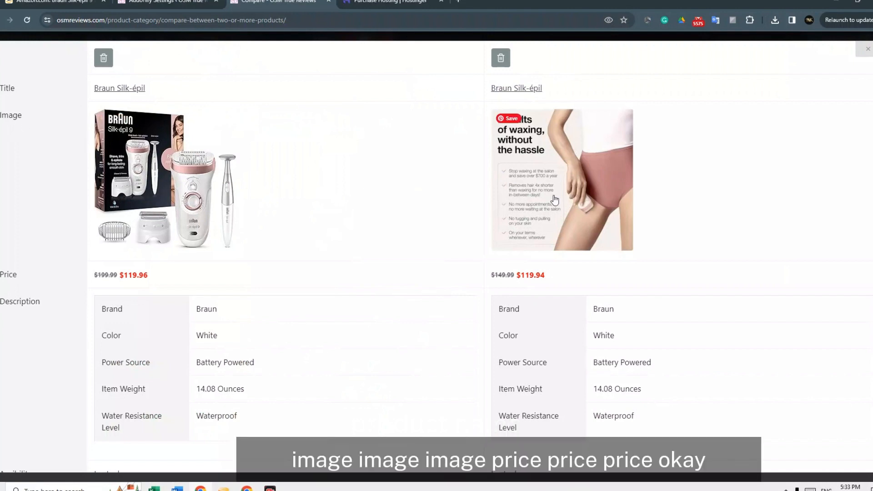
Review the comparison table's rows and Amazon link, and return to the Addonify Compare products settings
{"action": "scroll", "coordinate": [440, 294], "scroll_direction": "down", "scroll_amount": 1}
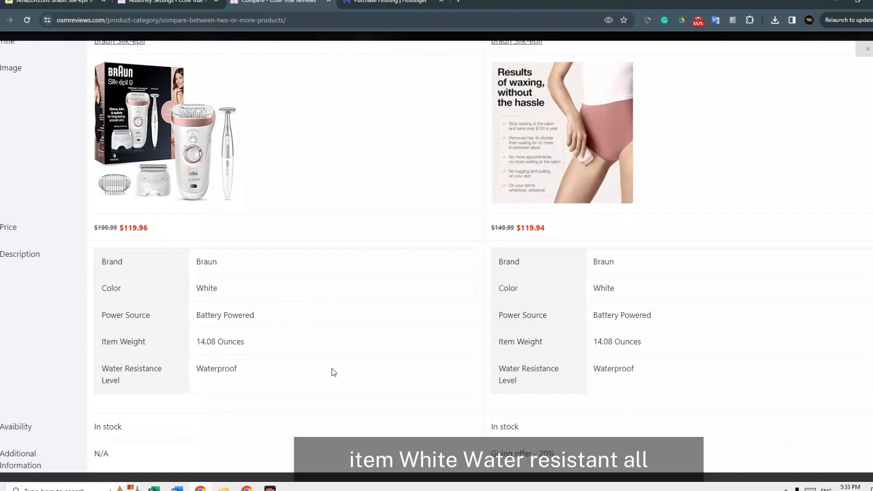
{"action": "scroll", "coordinate": [366, 222], "scroll_direction": "down", "scroll_amount": 1}
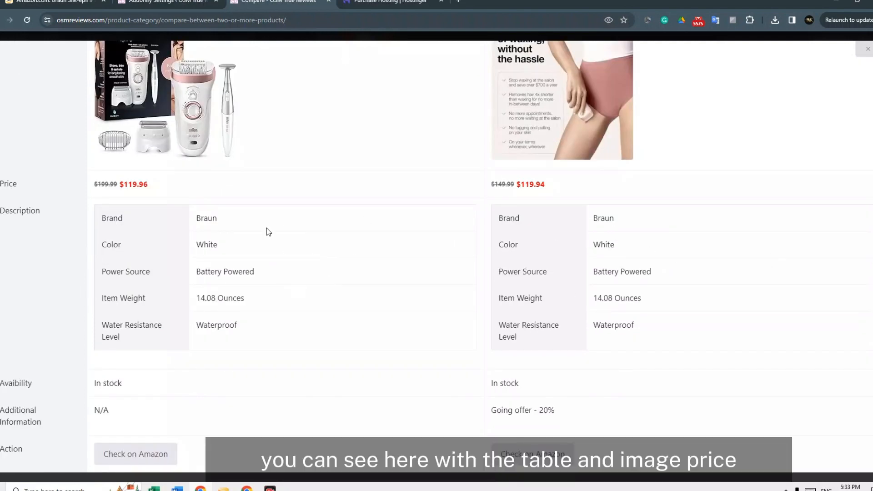
{"action": "scroll", "coordinate": [266, 230], "scroll_direction": "up", "scroll_amount": 2}
{"action": "scroll", "coordinate": [370, 306], "scroll_direction": "down", "scroll_amount": 2}
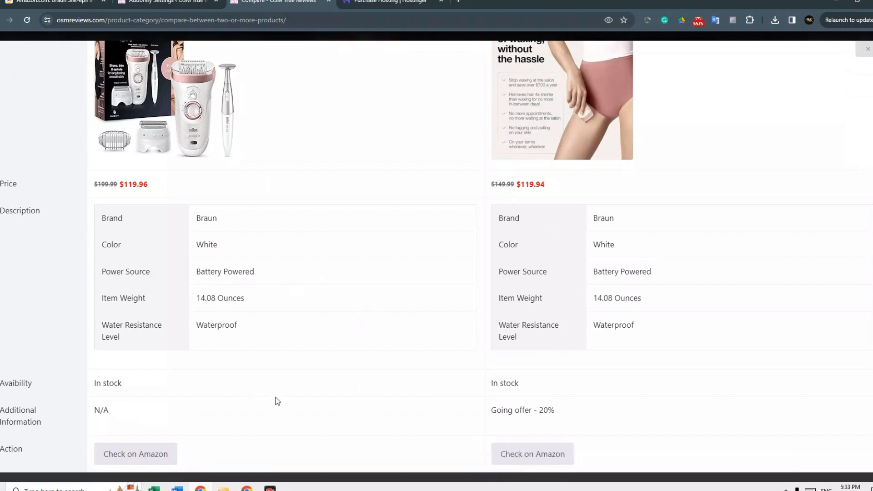
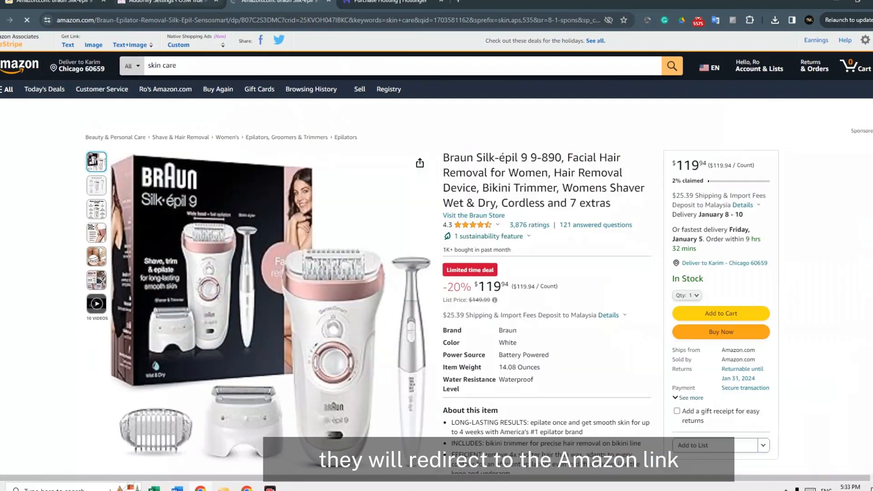
{"action": "left_click", "coordinate": [163, 2]}
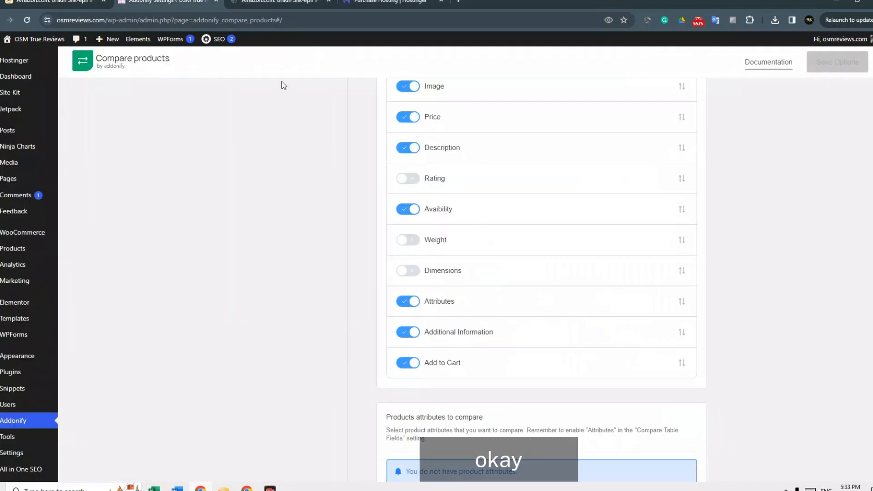
Review the two listed products and their compare buttons on the live Compare category page
{"action": "left_click", "coordinate": [279, 2]}
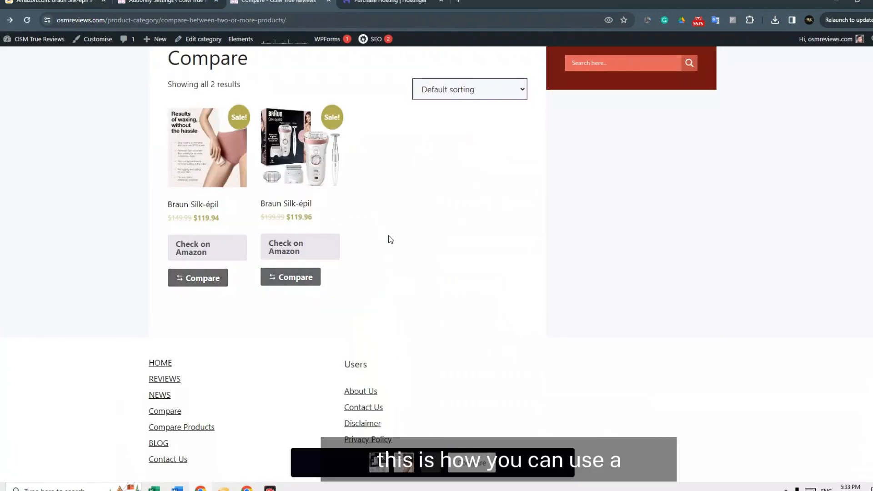
{"action": "scroll", "coordinate": [353, 273], "scroll_direction": "up", "scroll_amount": 4}
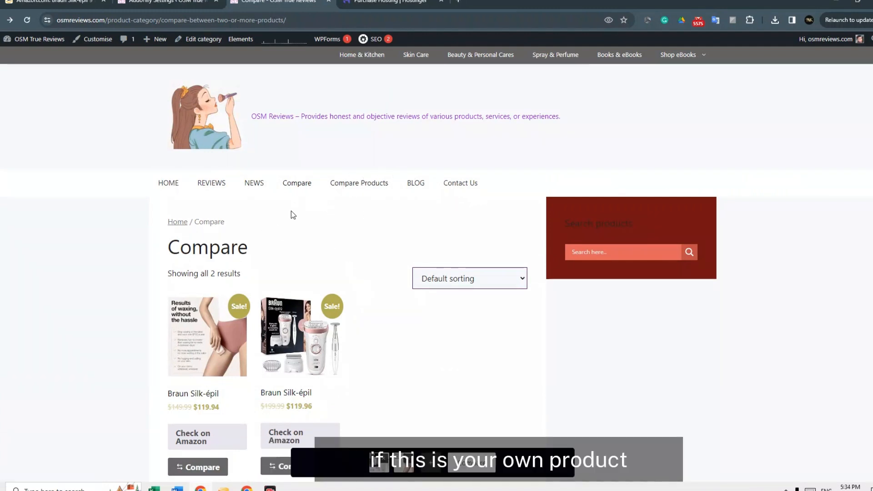
{"action": "scroll", "coordinate": [264, 230], "scroll_direction": "down", "scroll_amount": 2}
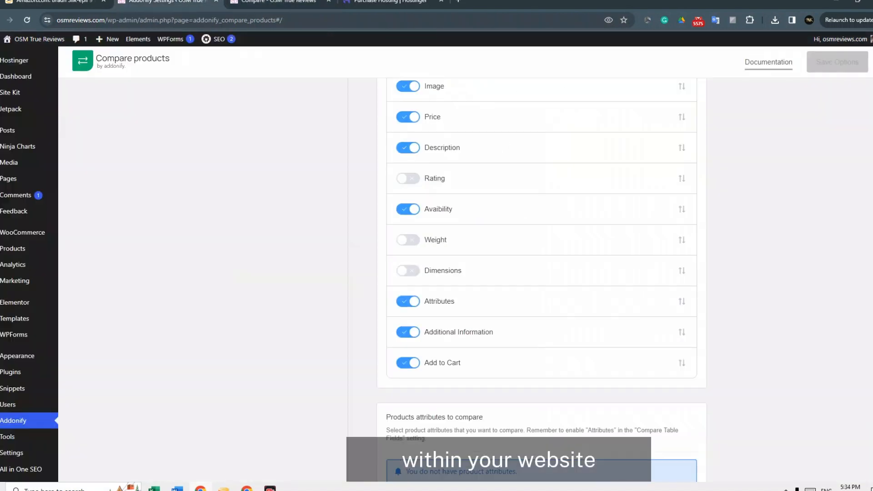
Start a new WooCommerce product, keep its type as Simple product, and mark it as downloadable
{"action": "mouse_move", "coordinate": [28, 232]}
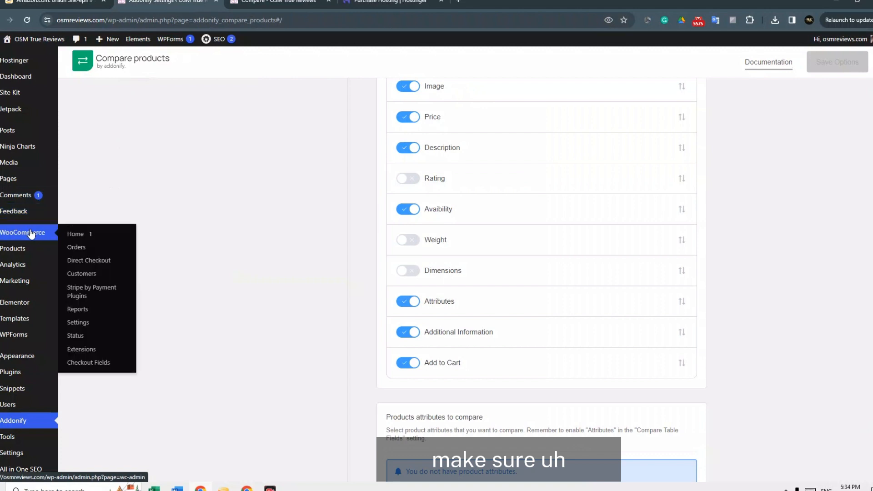
{"action": "mouse_move", "coordinate": [32, 249]}
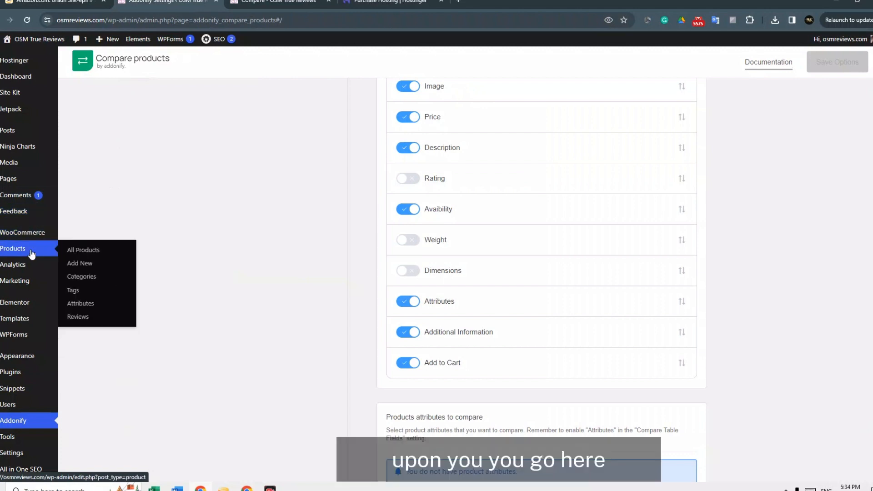
{"action": "left_click", "coordinate": [79, 266]}
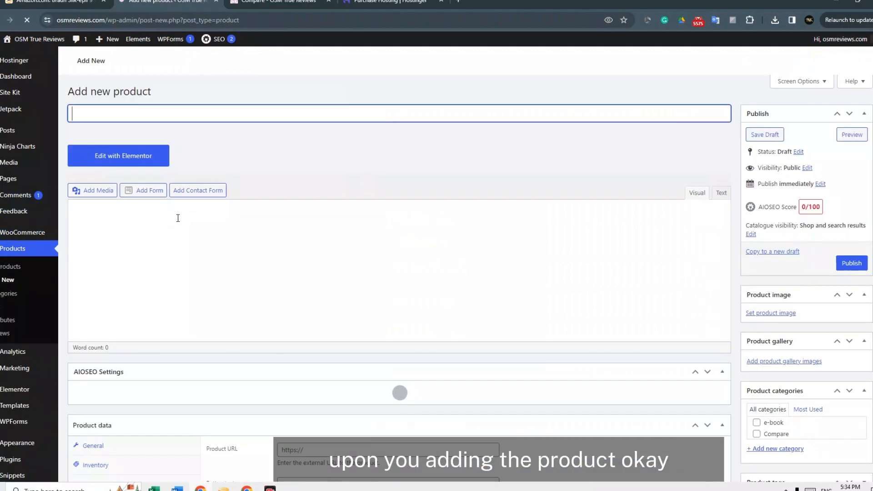
{"action": "scroll", "coordinate": [270, 210], "scroll_direction": "down", "scroll_amount": 20}
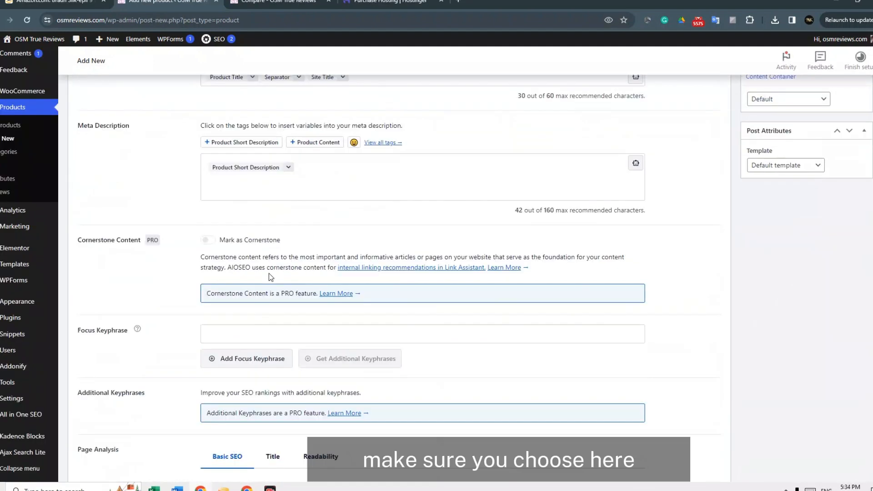
{"action": "scroll", "coordinate": [281, 233], "scroll_direction": "up", "scroll_amount": 2}
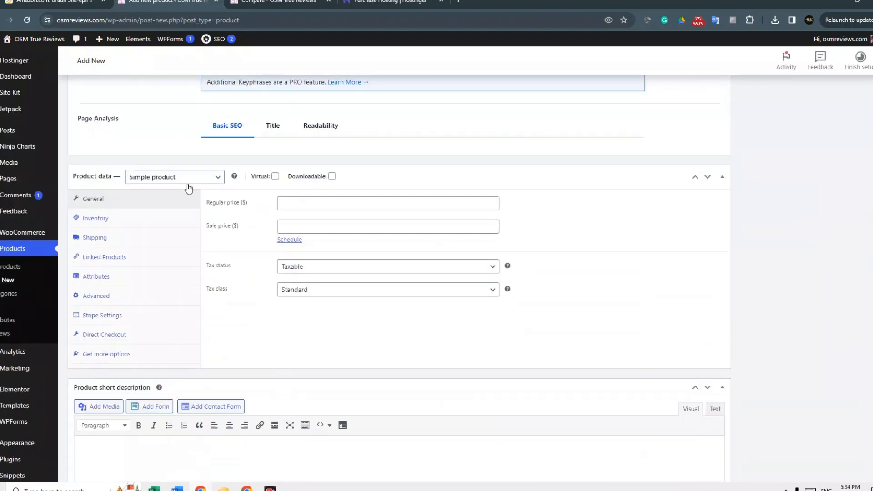
{"action": "left_click", "coordinate": [202, 178]}
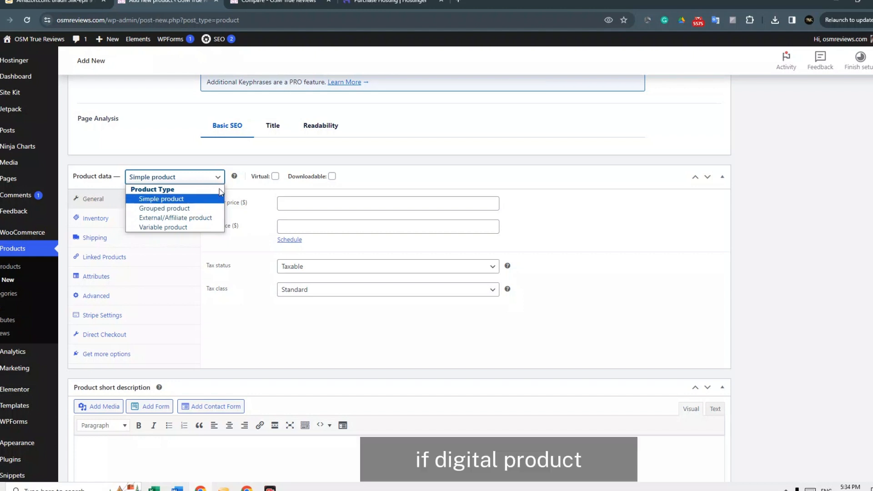
{"action": "left_click", "coordinate": [332, 176]}
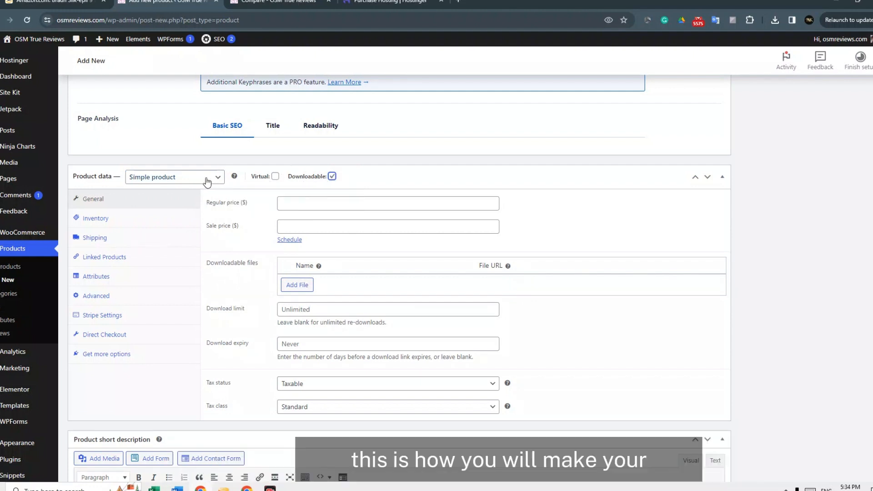
{"action": "scroll", "coordinate": [236, 162], "scroll_direction": "up", "scroll_amount": 10}
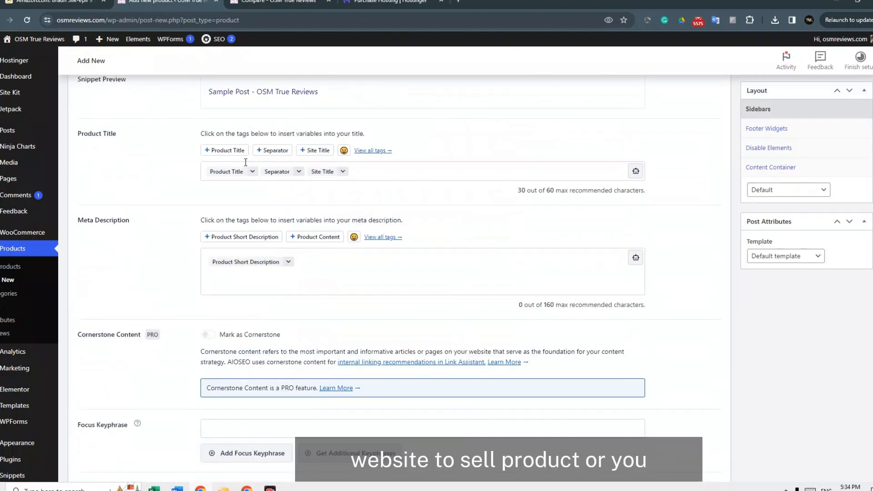
Return to the live Compare category page, compare the two Braun Silk-épil products, examine the comparison table and close it
{"action": "left_click", "coordinate": [275, 1]}
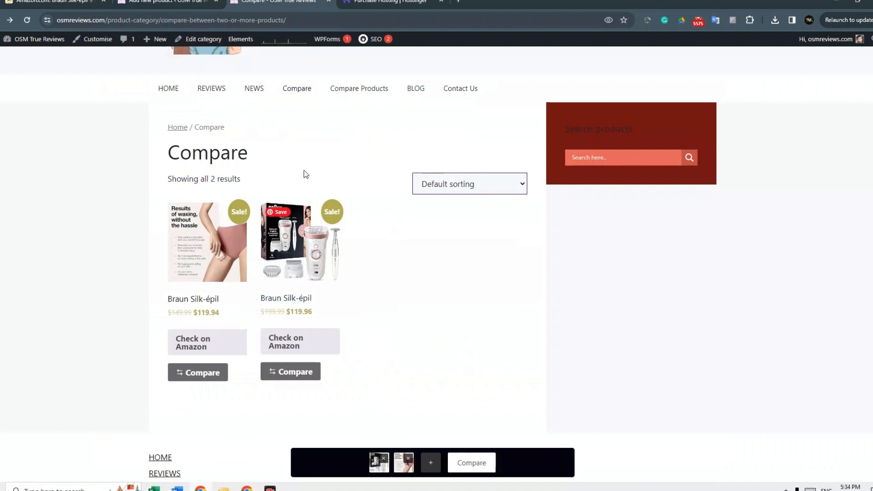
{"action": "scroll", "coordinate": [326, 158], "scroll_direction": "up", "scroll_amount": 3}
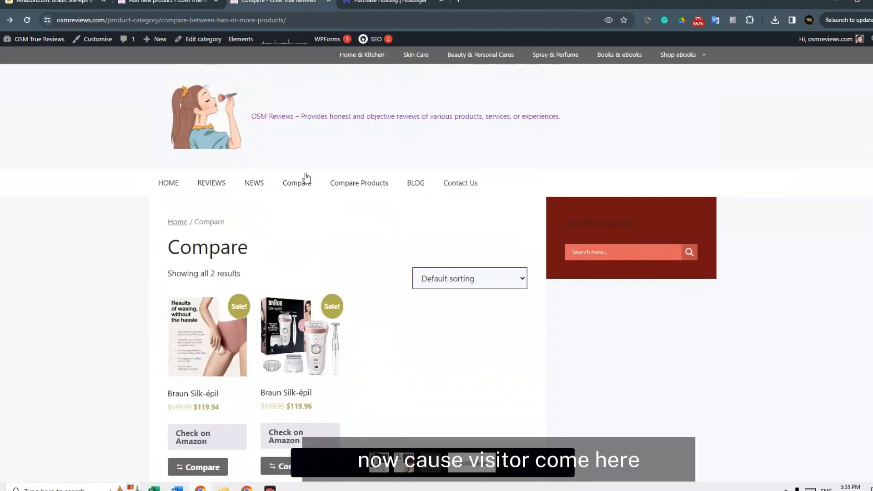
{"action": "scroll", "coordinate": [323, 269], "scroll_direction": "down", "scroll_amount": 2}
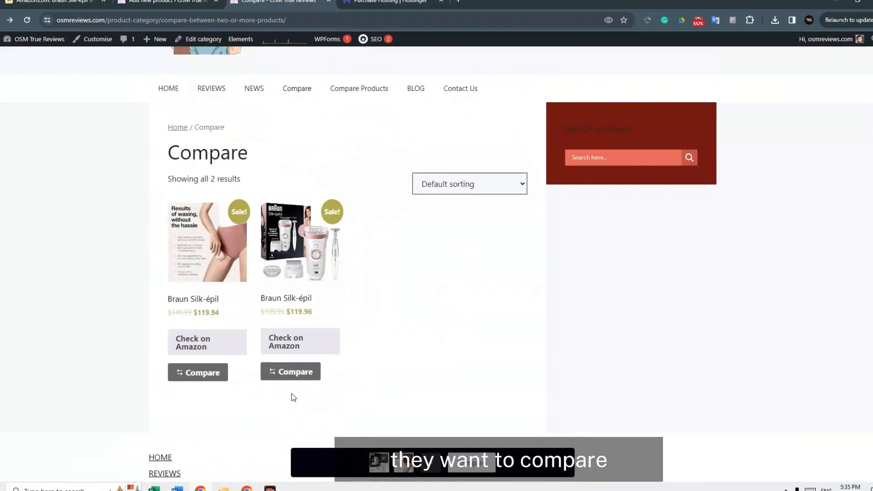
{"action": "left_click", "coordinate": [285, 372]}
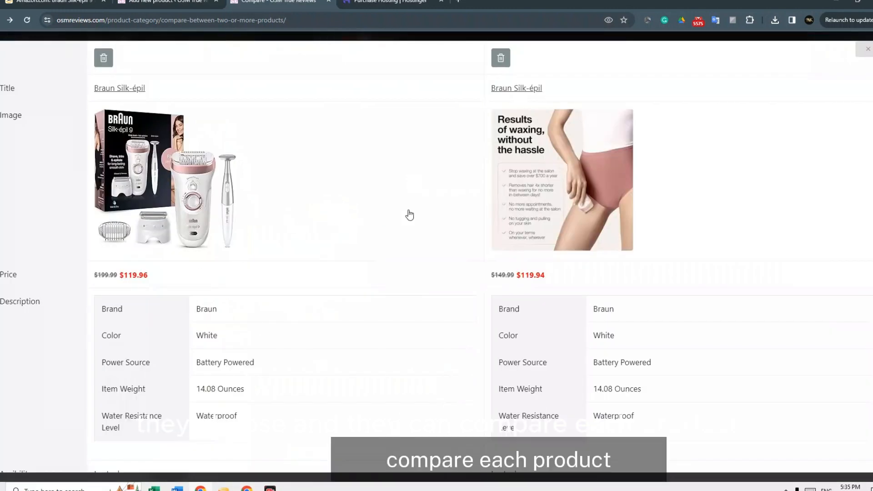
{"action": "scroll", "coordinate": [410, 214], "scroll_direction": "down", "scroll_amount": 2}
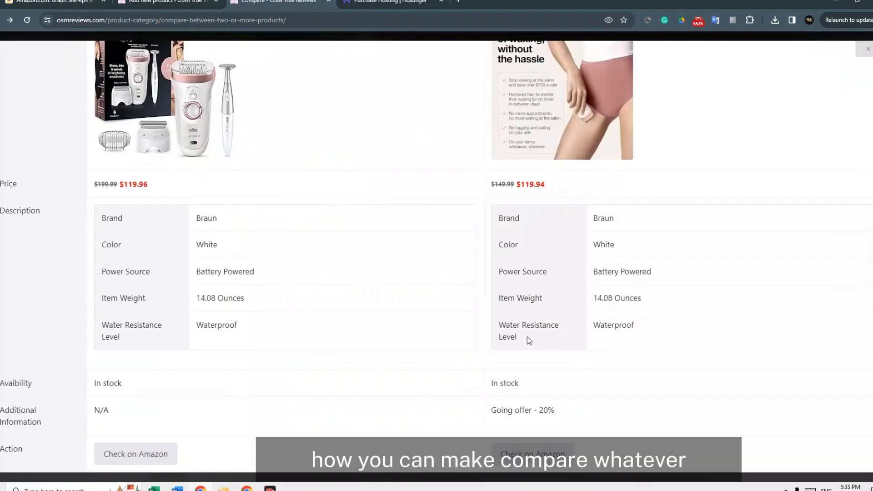
{"action": "scroll", "coordinate": [528, 339], "scroll_direction": "up", "scroll_amount": 2}
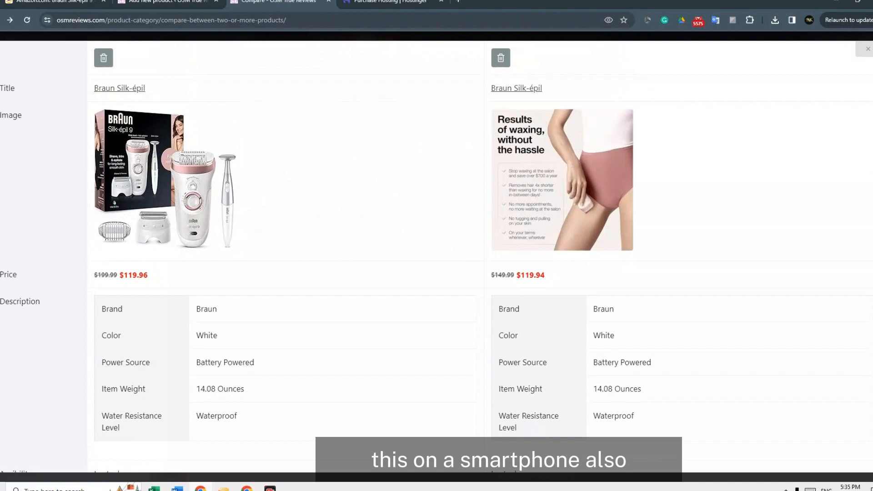
{"action": "left_click", "coordinate": [868, 50]}
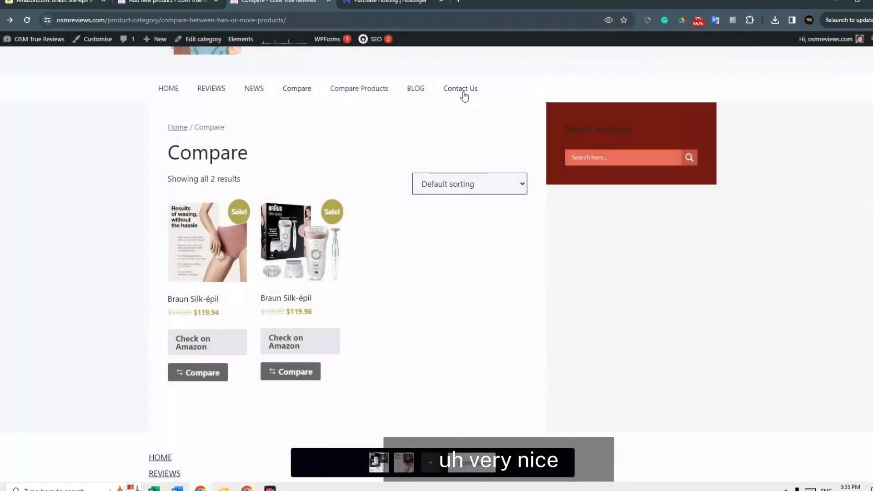
Open the Compare page in the site customiser's smartphone preview and display its comparison table
{"action": "left_click", "coordinate": [94, 44]}
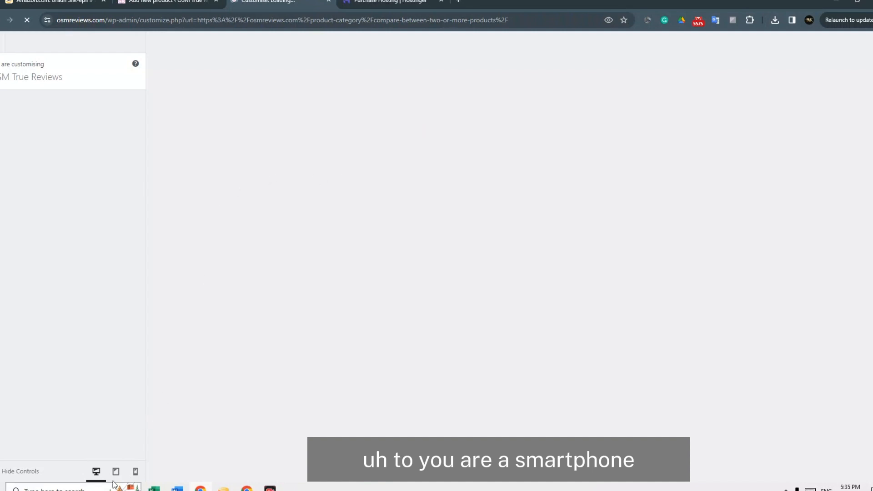
{"action": "left_click", "coordinate": [135, 472]}
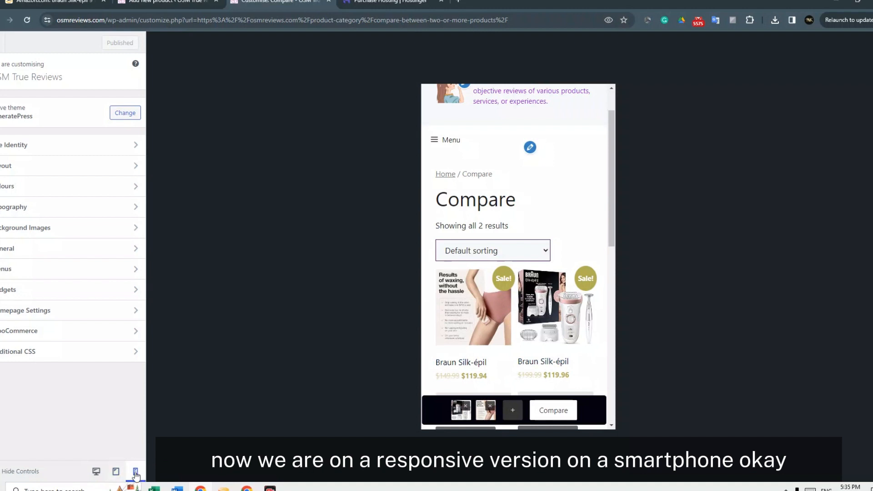
{"action": "left_click", "coordinate": [553, 410]}
Examine the comparison table from images to Amazon links in the smartphone preview, and switch back to the desktop preview
{"action": "scroll", "coordinate": [523, 318], "scroll_direction": "down", "scroll_amount": 2}
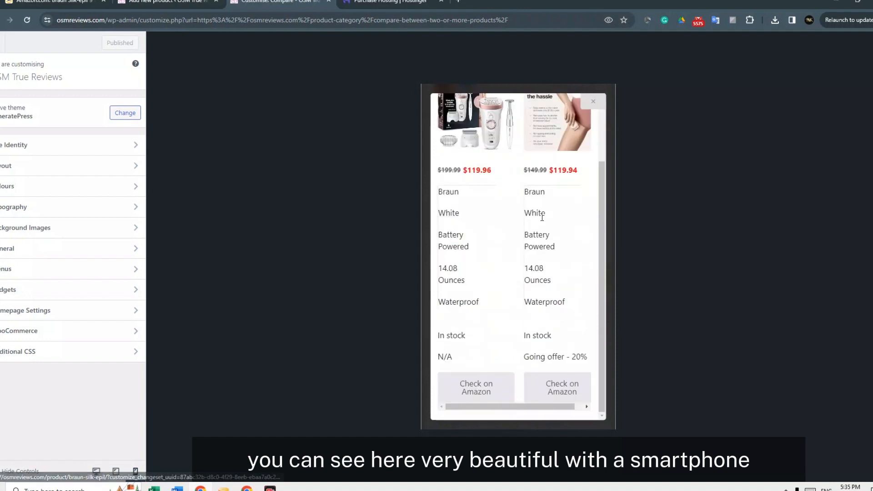
{"action": "scroll", "coordinate": [495, 287], "scroll_direction": "up", "scroll_amount": 2}
{"action": "scroll", "coordinate": [493, 267], "scroll_direction": "down", "scroll_amount": 2}
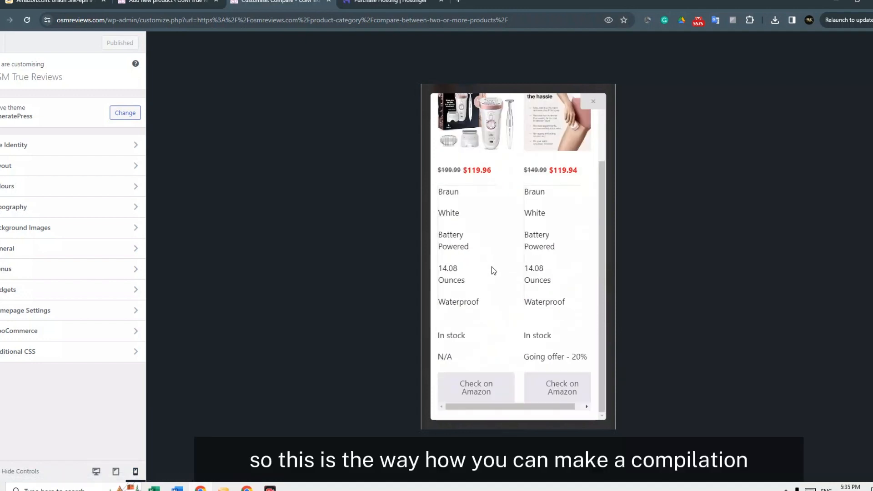
{"action": "scroll", "coordinate": [492, 266], "scroll_direction": "up", "scroll_amount": 2}
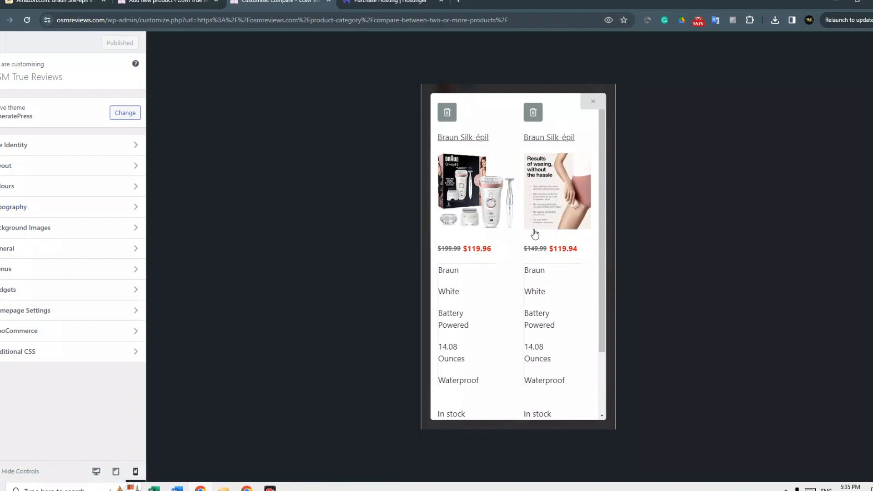
{"action": "scroll", "coordinate": [527, 286], "scroll_direction": "down", "scroll_amount": 2}
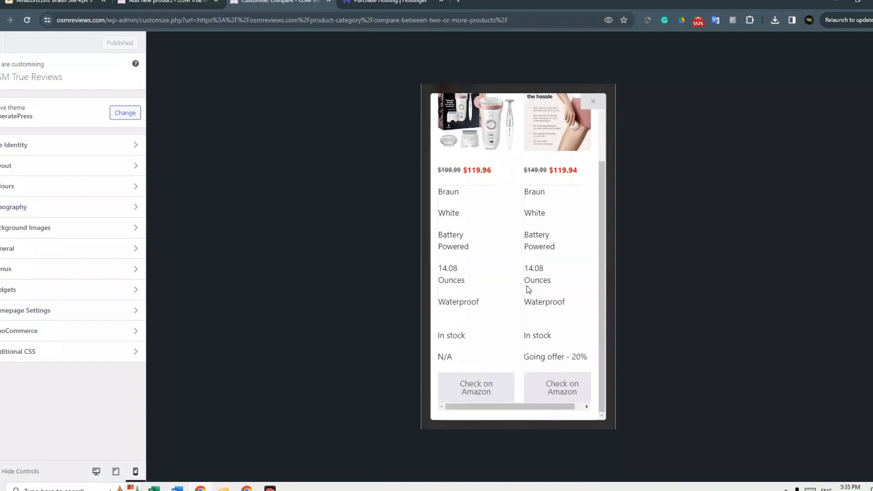
{"action": "scroll", "coordinate": [527, 286], "scroll_direction": "up", "scroll_amount": 2}
{"action": "left_click", "coordinate": [96, 471]}
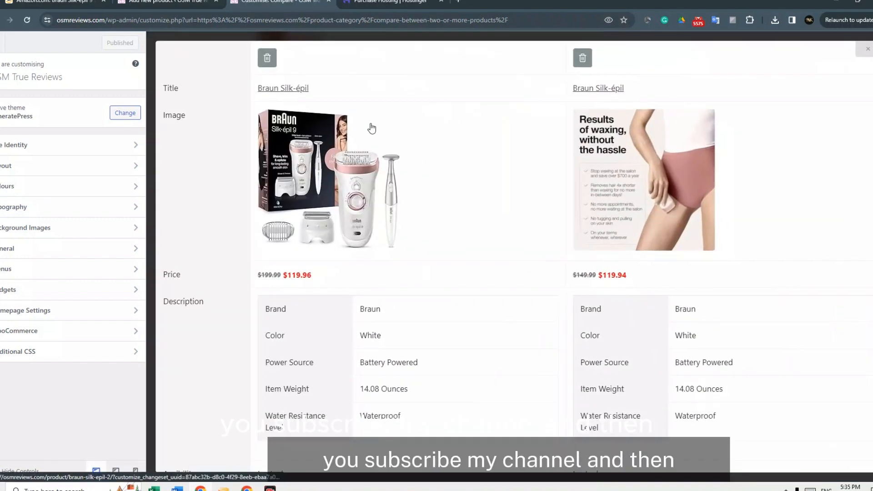
Switch to Hostinger's hosting purchase page and compare the prices and features of the web hosting plans
{"action": "left_click", "coordinate": [423, 3]}
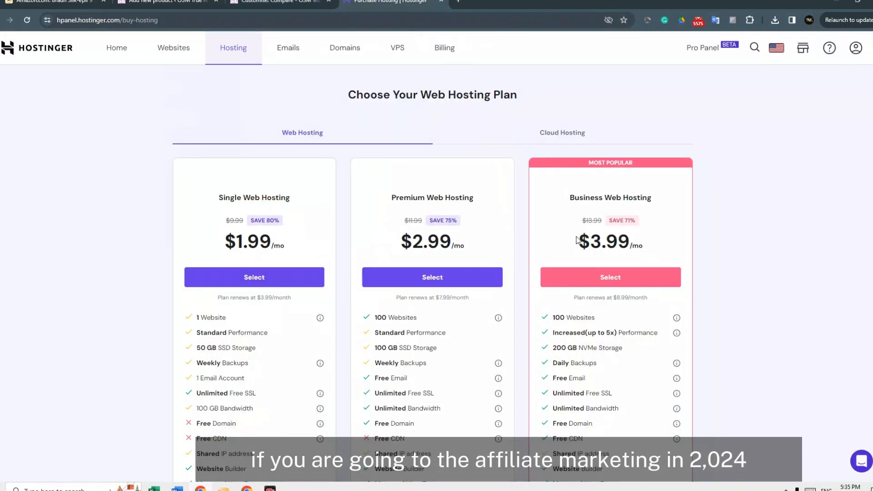
{"action": "scroll", "coordinate": [606, 213], "scroll_direction": "down", "scroll_amount": 2}
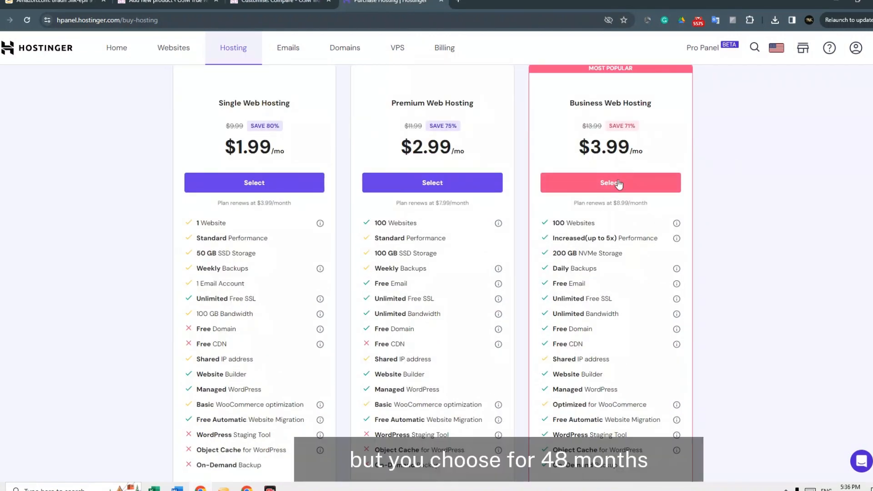
{"action": "scroll", "coordinate": [622, 298], "scroll_direction": "down", "scroll_amount": 1}
{"action": "scroll", "coordinate": [608, 152], "scroll_direction": "up", "scroll_amount": 2}
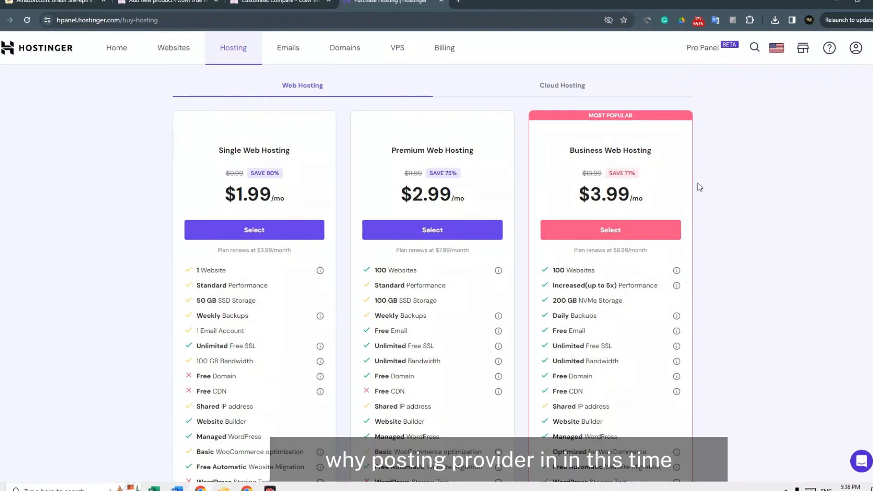
{"action": "scroll", "coordinate": [620, 250], "scroll_direction": "down", "scroll_amount": 3}
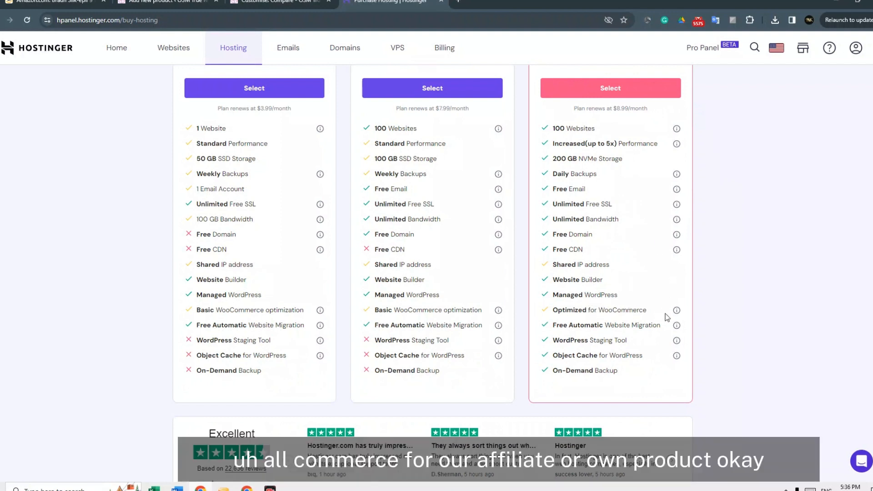
{"action": "mouse_move", "coordinate": [678, 312]}
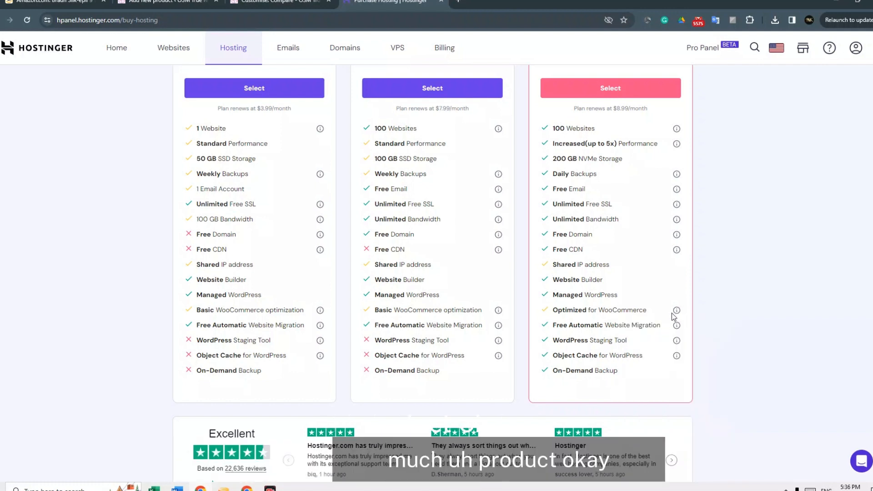
{"action": "scroll", "coordinate": [603, 208], "scroll_direction": "up", "scroll_amount": 4}
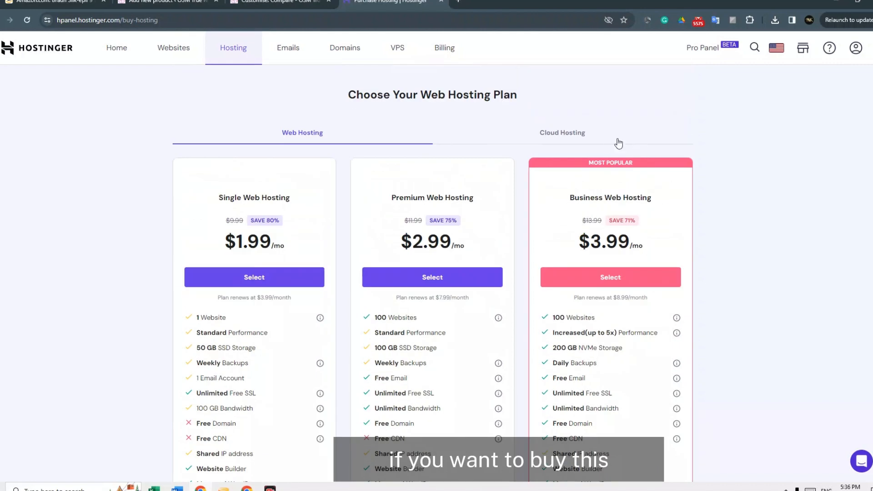
Open the Hostinger account's Referrals page and activate the email address field for inviting friends
{"action": "left_click", "coordinate": [856, 48]}
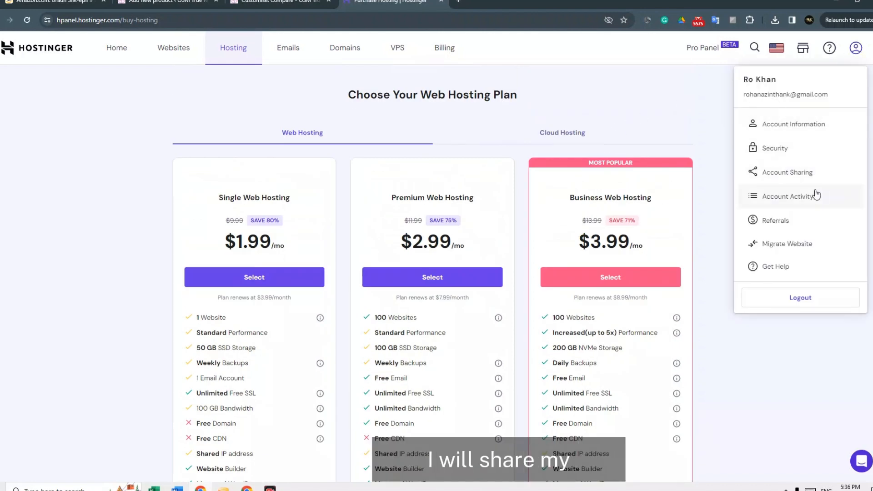
{"action": "left_click", "coordinate": [790, 217]}
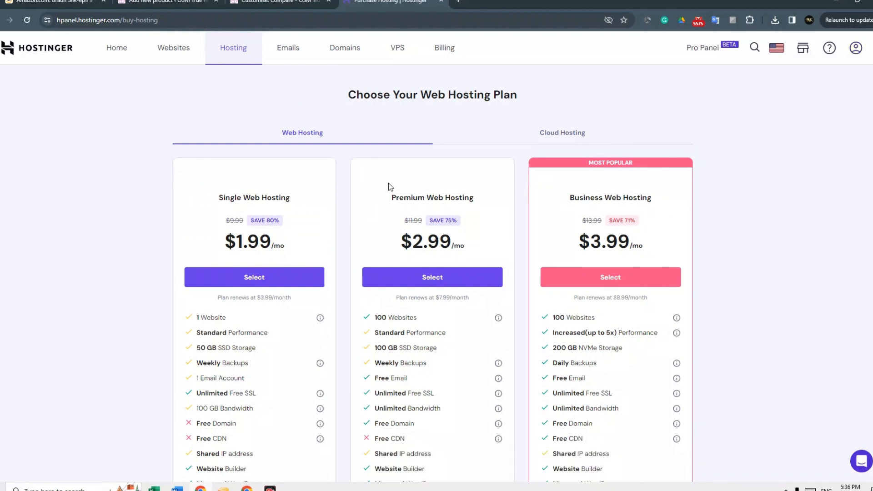
{"action": "left_click", "coordinate": [854, 49]}
{"action": "left_click", "coordinate": [792, 219]}
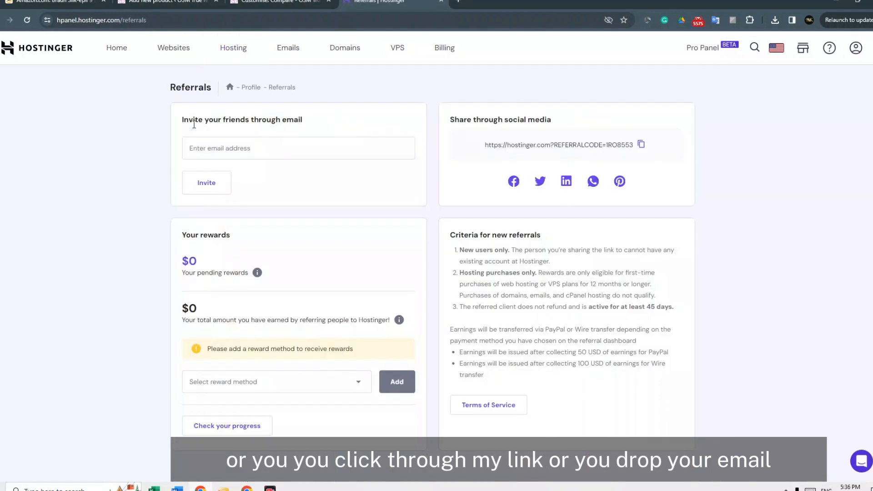
{"action": "left_click", "coordinate": [237, 149]}
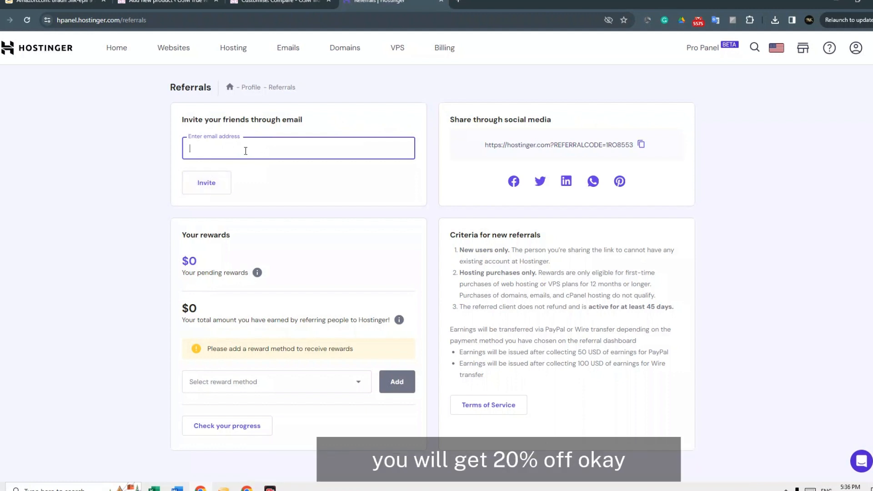
Open the Gmail inbox in a new tab, and return to the email invitation field on Hostinger's Referrals page
{"action": "left_click", "coordinate": [696, 20]}
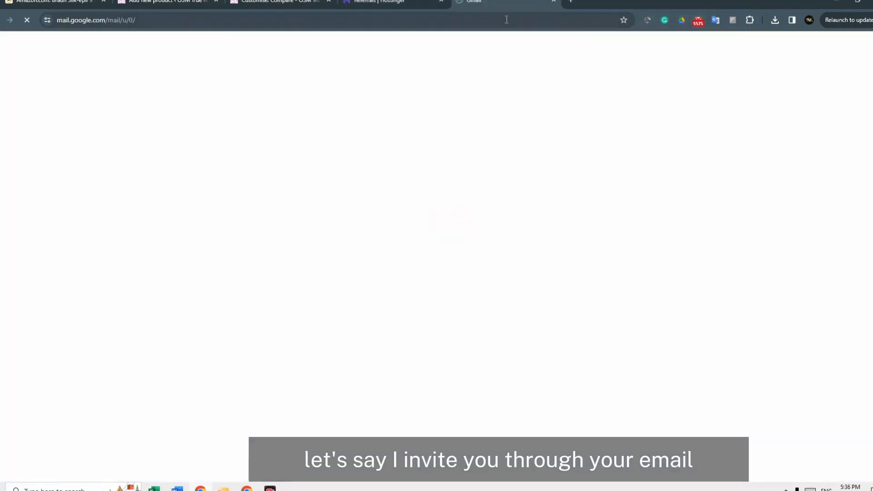
{"action": "left_click", "coordinate": [382, 2]}
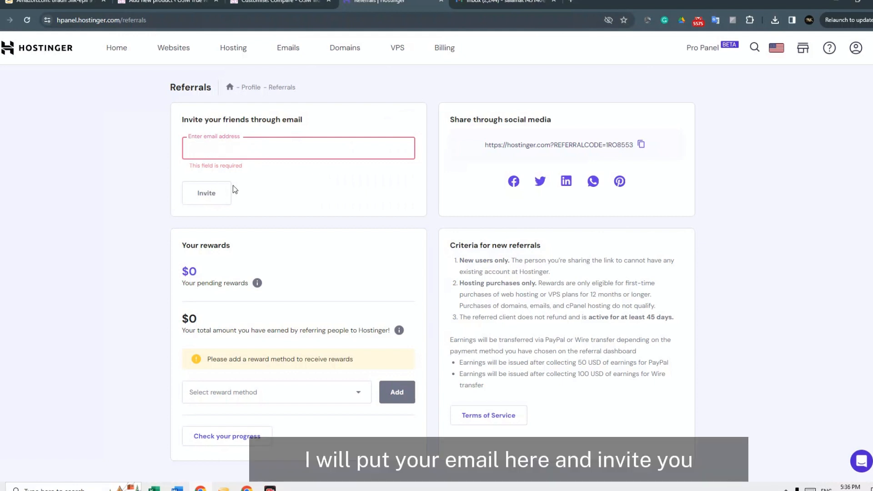
{"action": "left_click", "coordinate": [381, 154]}
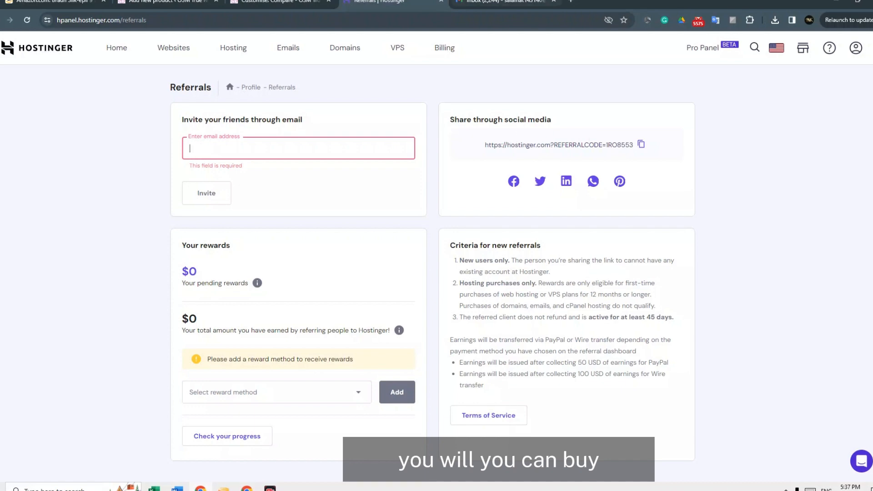
{"action": "left_click", "coordinate": [517, 2]}
{"action": "left_click", "coordinate": [387, 2]}
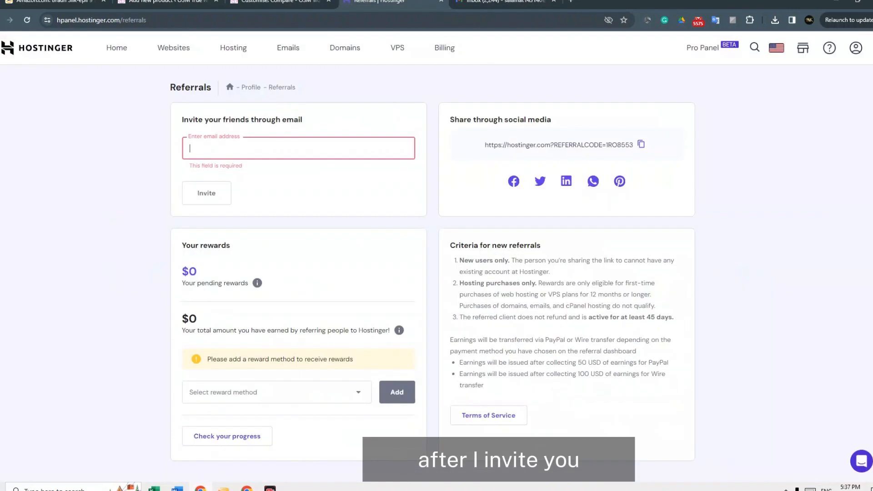
Switch to Gmail, open Hostinger's "Claim 20% OFF on hosting services" email and read through its discount offer
{"action": "left_click", "coordinate": [524, 2]}
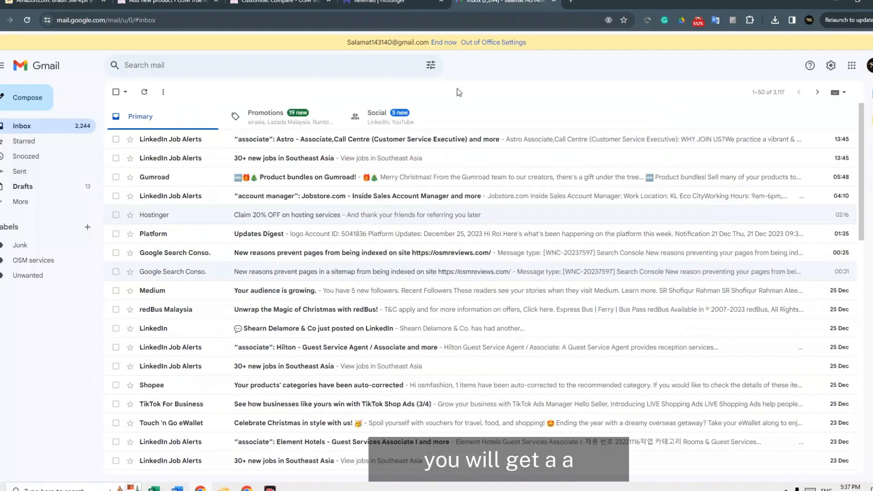
{"action": "left_click", "coordinate": [280, 215]}
{"action": "scroll", "coordinate": [419, 184], "scroll_direction": "down", "scroll_amount": 3}
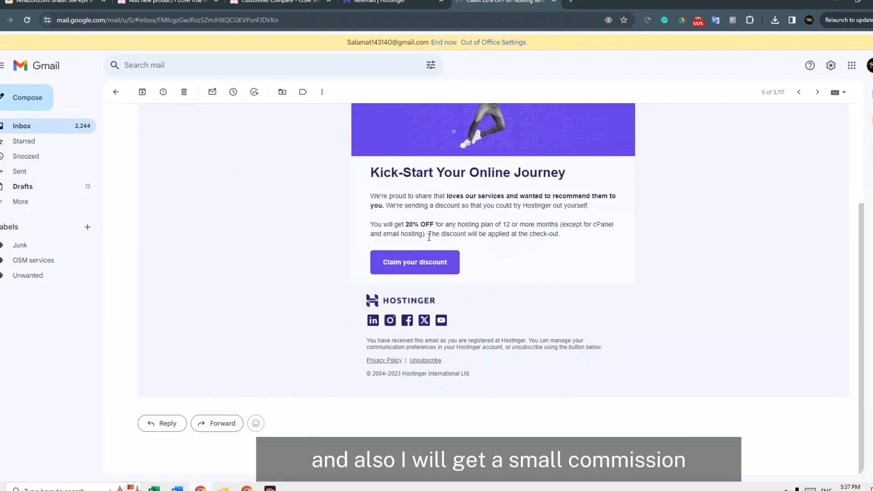
{"action": "scroll", "coordinate": [426, 222], "scroll_direction": "up", "scroll_amount": 3}
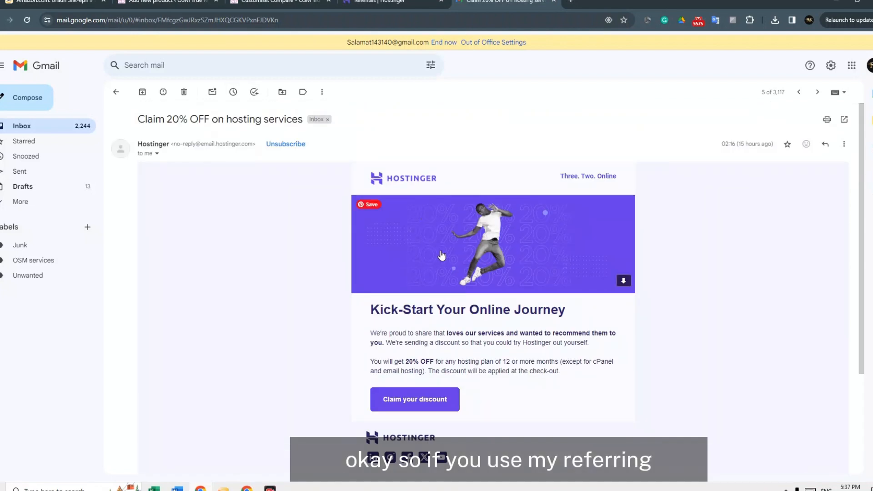
Switch to the WordPress Add new product page, look over the Elementor and Templates entries of the admin menu, and return to the product name
{"action": "left_click", "coordinate": [386, 2]}
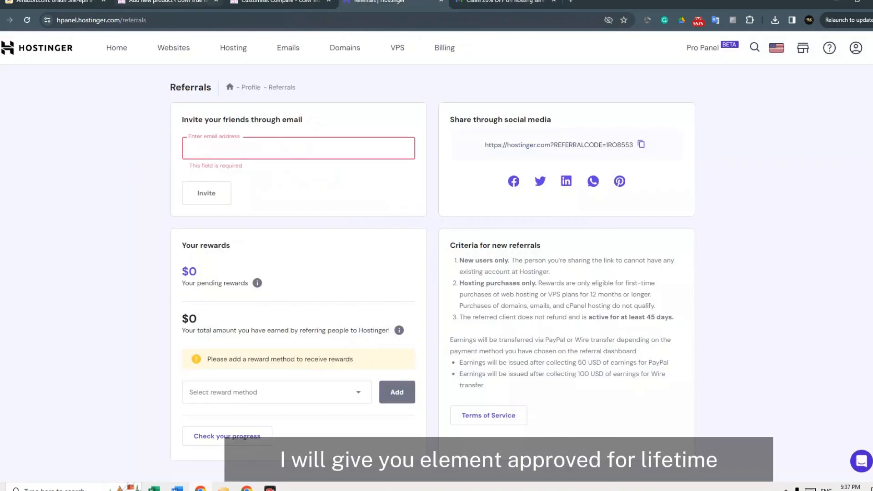
{"action": "left_click", "coordinate": [173, 2]}
{"action": "scroll", "coordinate": [63, 315], "scroll_direction": "down", "scroll_amount": 2}
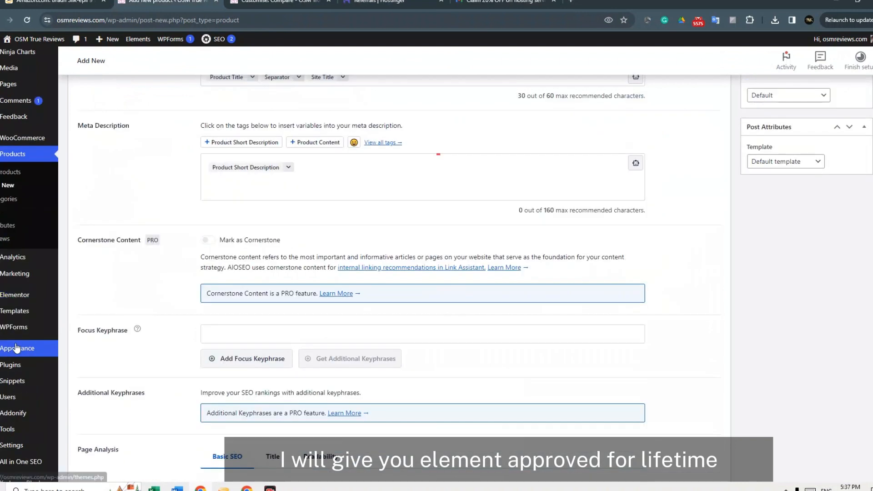
{"action": "mouse_move", "coordinate": [18, 300]}
{"action": "mouse_move", "coordinate": [31, 314]}
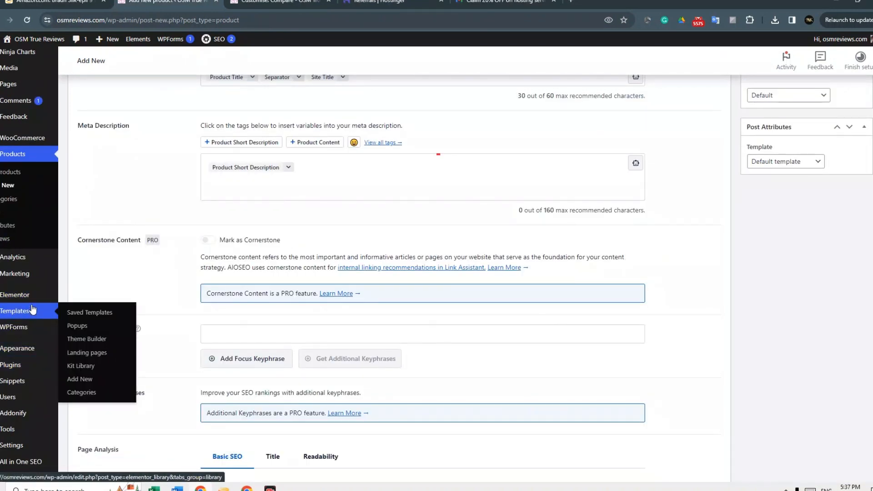
{"action": "scroll", "coordinate": [28, 227], "scroll_direction": "up", "scroll_amount": 5}
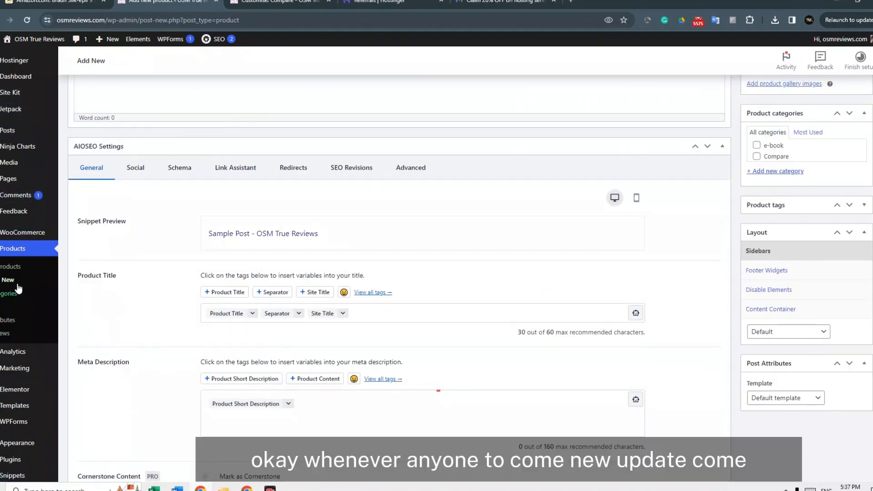
{"action": "scroll", "coordinate": [76, 148], "scroll_direction": "up", "scroll_amount": 2}
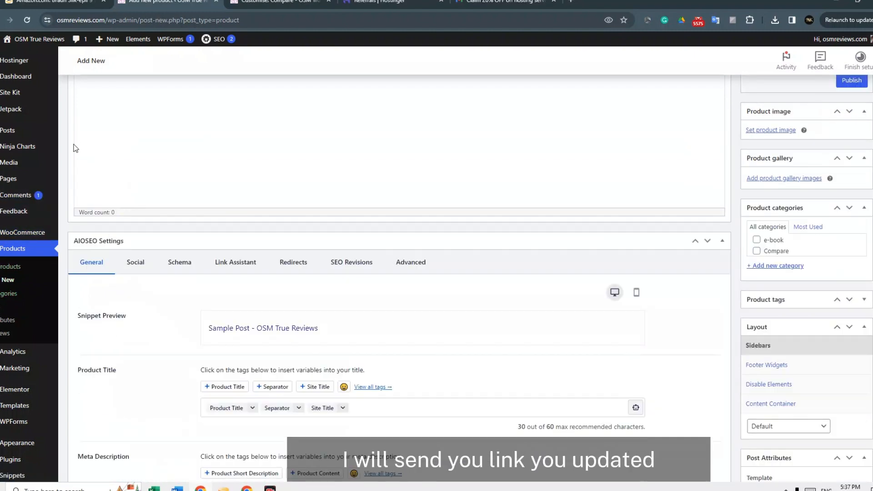
{"action": "scroll", "coordinate": [76, 149], "scroll_direction": "up", "scroll_amount": 4}
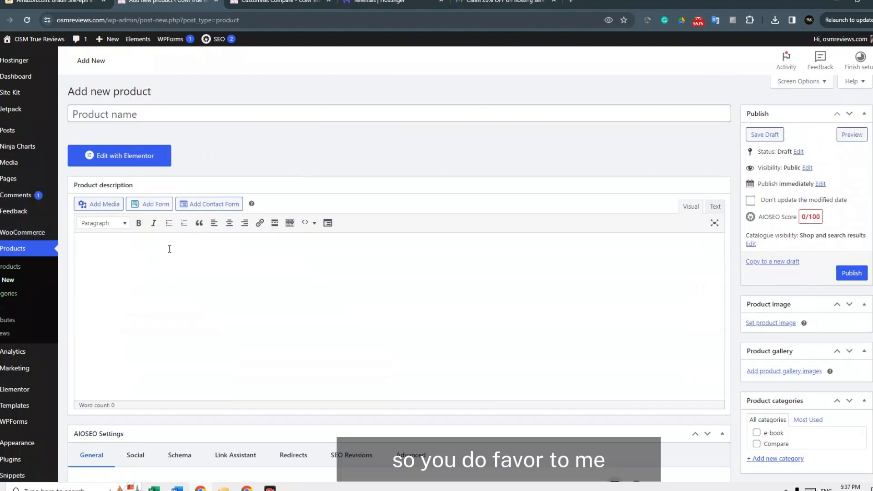